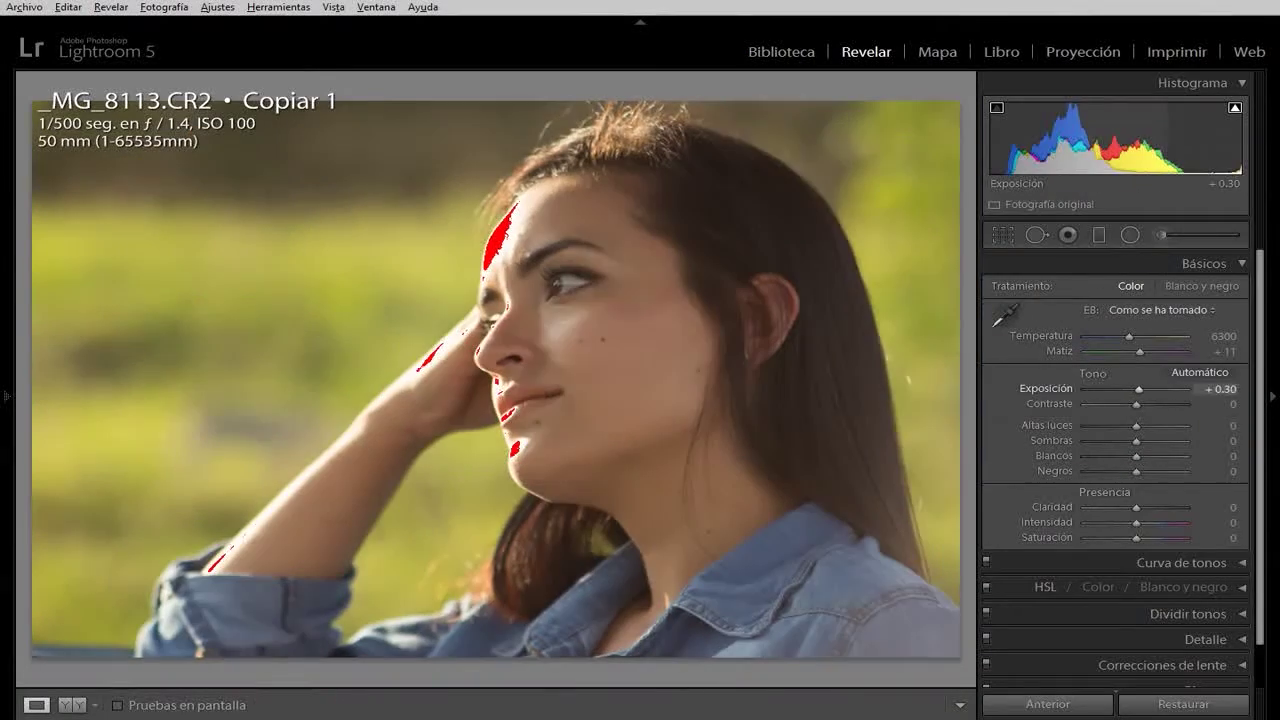
Step: In Lightroom, raise exposure to +0.42, deepen blacks to -33 and boost vibrance to +31
{"action": "left_click_drag", "start_coordinate": [1138, 389], "coordinate": [1141, 389]}
{"action": "mouse_move", "coordinate": [1136, 471]}
{"action": "left_mouse_down"}
{"action": "mouse_move", "coordinate": [1119, 471]}
{"action": "mouse_move", "coordinate": [1141, 440]}
{"action": "mouse_move", "coordinate": [1118, 425]}
{"action": "mouse_move", "coordinate": [1134, 456]}
{"action": "left_mouse_up"}
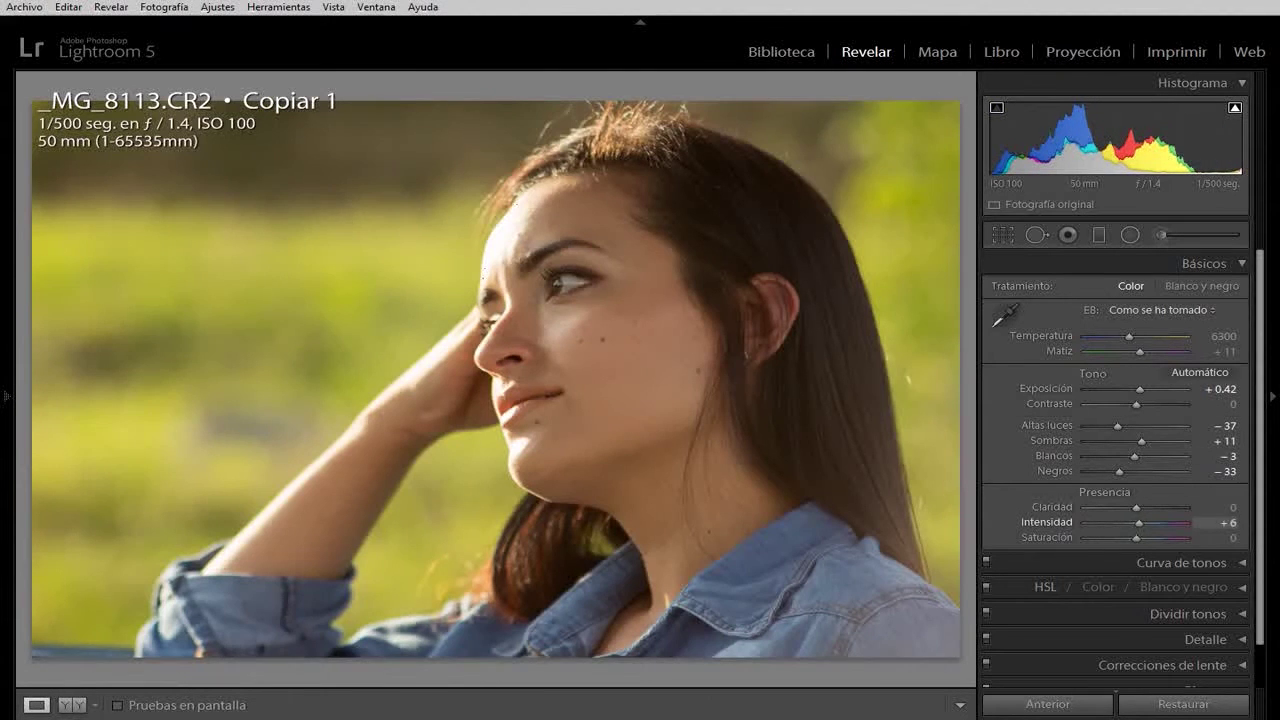
{"action": "left_click_drag", "start_coordinate": [1136, 522], "coordinate": [1151, 522]}
Step: Open the portrait in Photoshop CS6 and duplicate its layer
{"action": "left_click", "coordinate": [163, 7]}
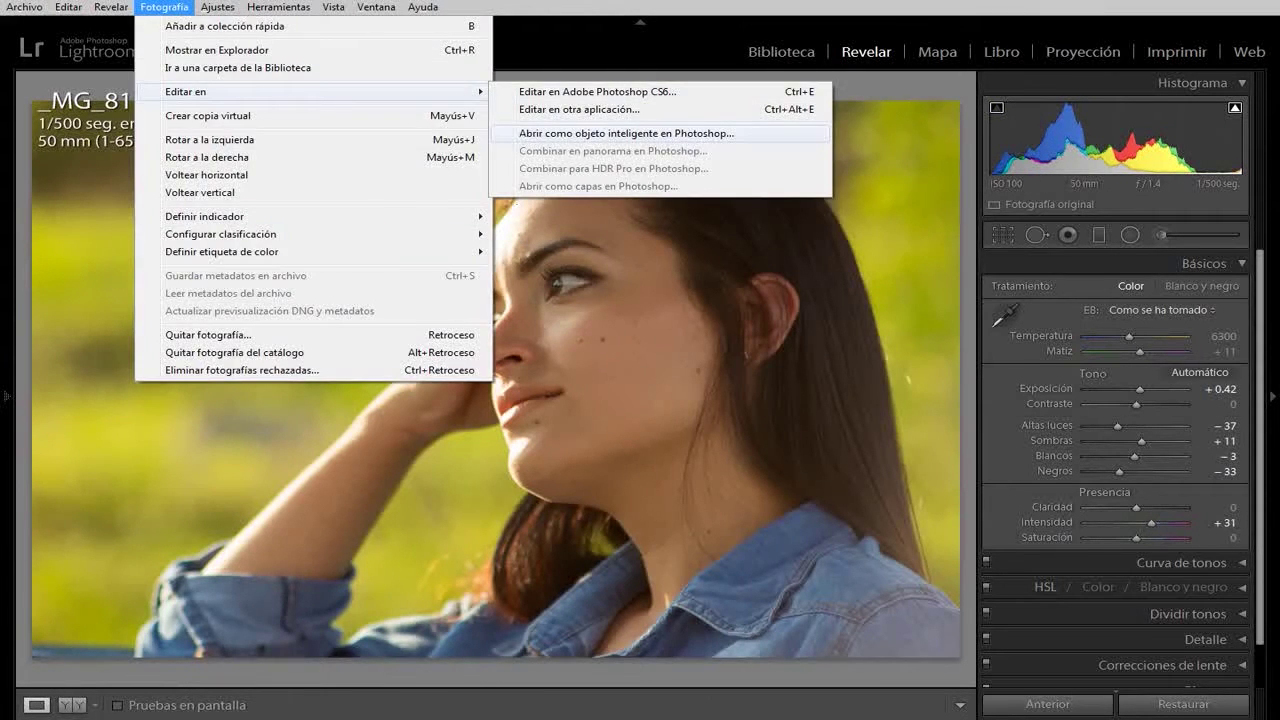
{"action": "left_click", "coordinate": [657, 131]}
{"action": "key", "text": "ctrl+j"}
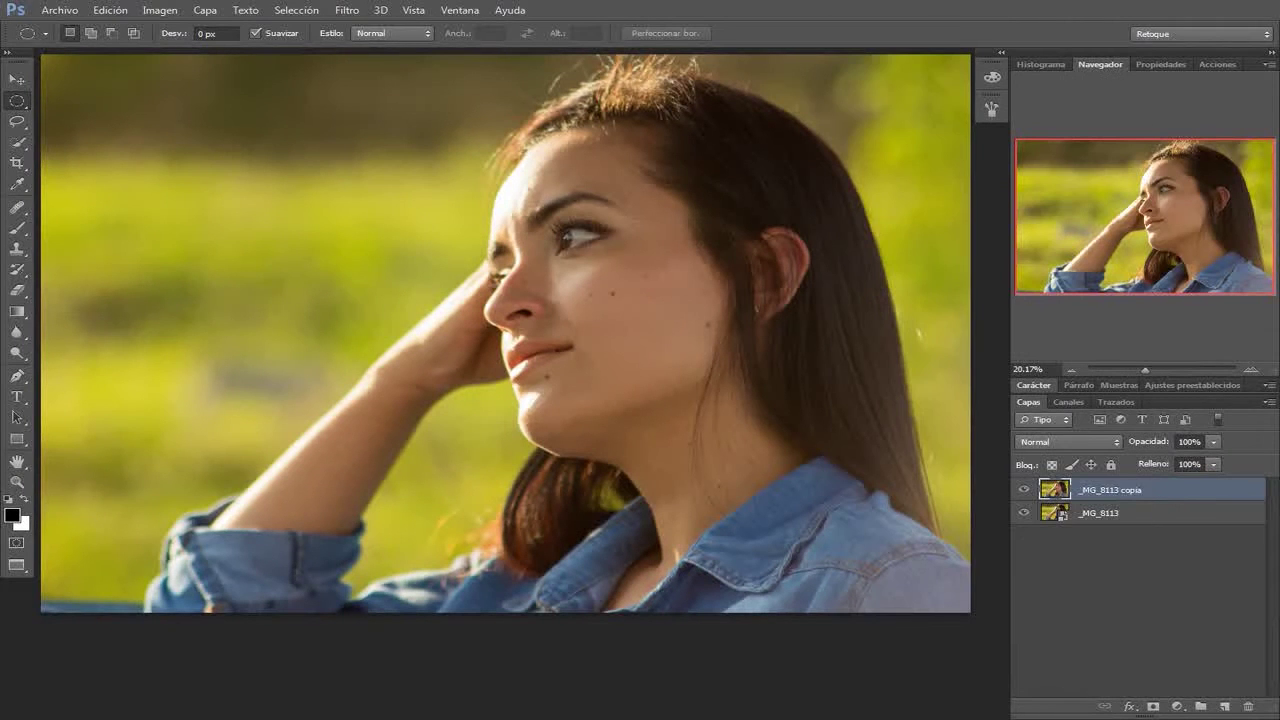
Step: Duplicate the layer again and name the top copy 'alta'
{"action": "key", "text": "Return"}
{"action": "key", "text": "ctrl+j"}
{"action": "type", "text": "alta"}
{"action": "left_click", "coordinate": [1023, 489]}
Step: Apply a 4.6-pixel Gaussian Blur to the baja layer
{"action": "left_click", "coordinate": [347, 10]}
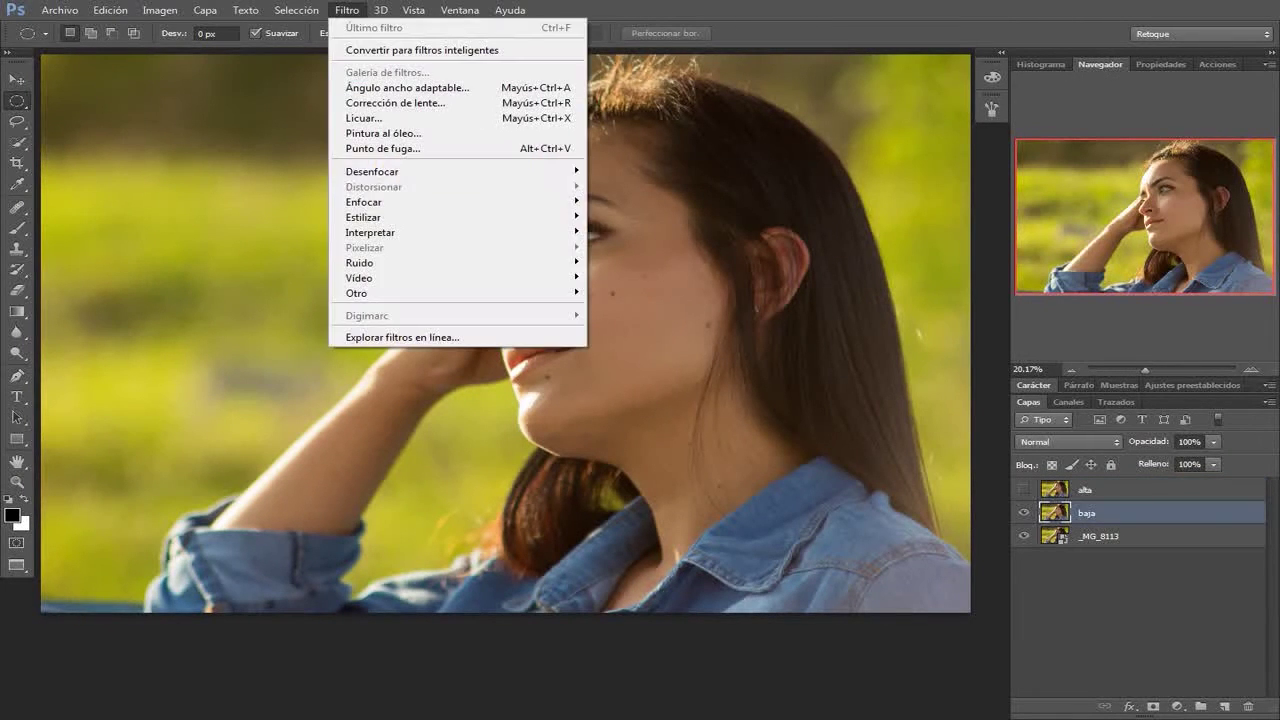
{"action": "left_click", "coordinate": [650, 360]}
{"action": "key", "text": "ctrl+alt+0"}
{"action": "type", "text": "4.6"}
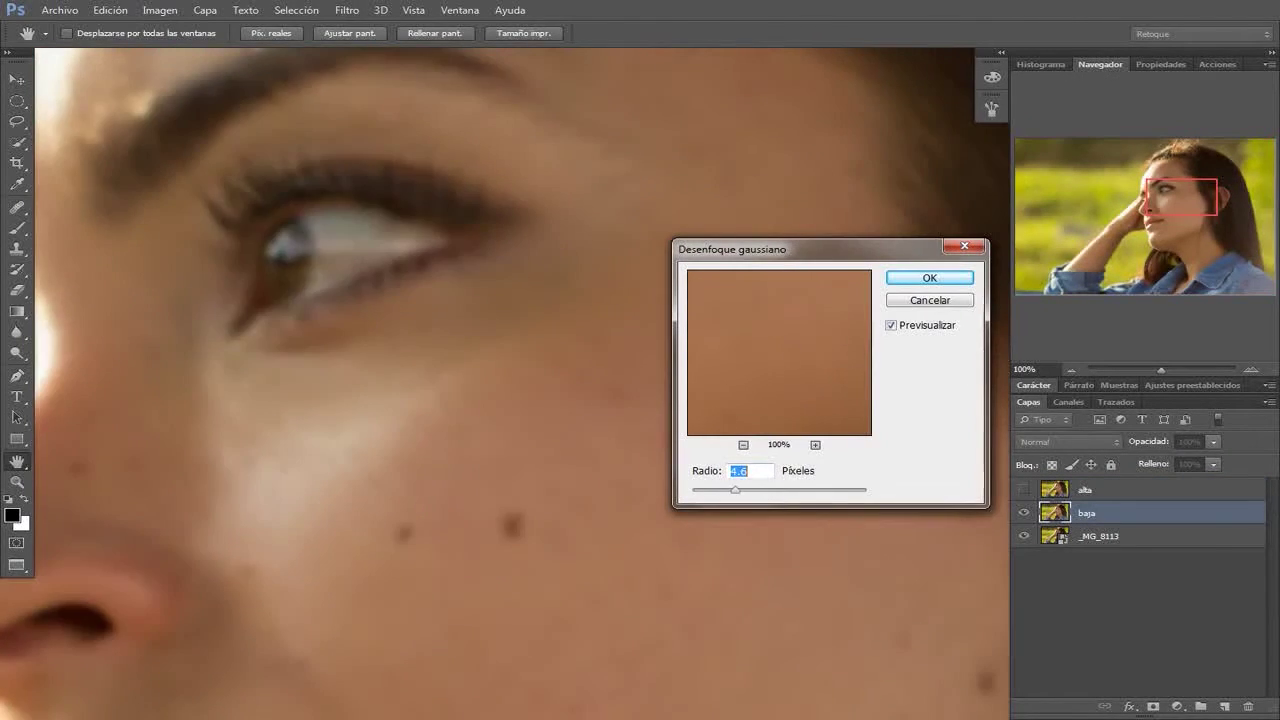
{"action": "key", "text": "Return"}
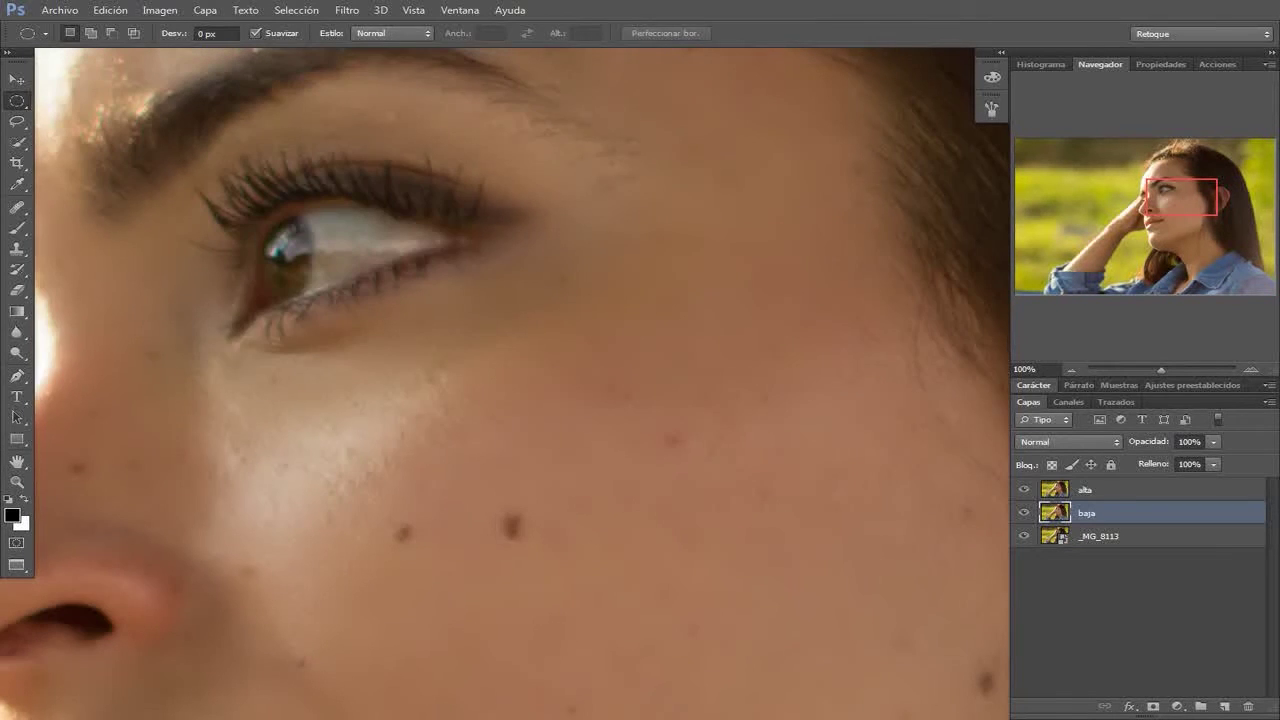
Step: Apply Image onto alta from baja, inverted, with Add blending and scale 2
{"action": "left_click", "coordinate": [1023, 489]}
{"action": "left_click", "coordinate": [1150, 489]}
{"action": "key", "text": "z"}
{"action": "key", "text": "ctrl+0"}
{"action": "left_click", "coordinate": [190, 250]}
{"action": "left_click", "coordinate": [300, 140]}
{"action": "left_click", "coordinate": [413, 165]}
{"action": "left_click", "coordinate": [314, 217]}
{"action": "type", "text": "2"}
{"action": "left_click_drag", "start_coordinate": [300, 90], "coordinate": [151, 72]}
{"action": "left_click", "coordinate": [381, 108]}
Step: Set alta to Linear Light blending and add an empty layer
{"action": "left_click", "coordinate": [1068, 441]}
{"action": "left_click", "coordinate": [1070, 277]}
{"action": "left_click", "coordinate": [1224, 706], "text": "ctrl"}
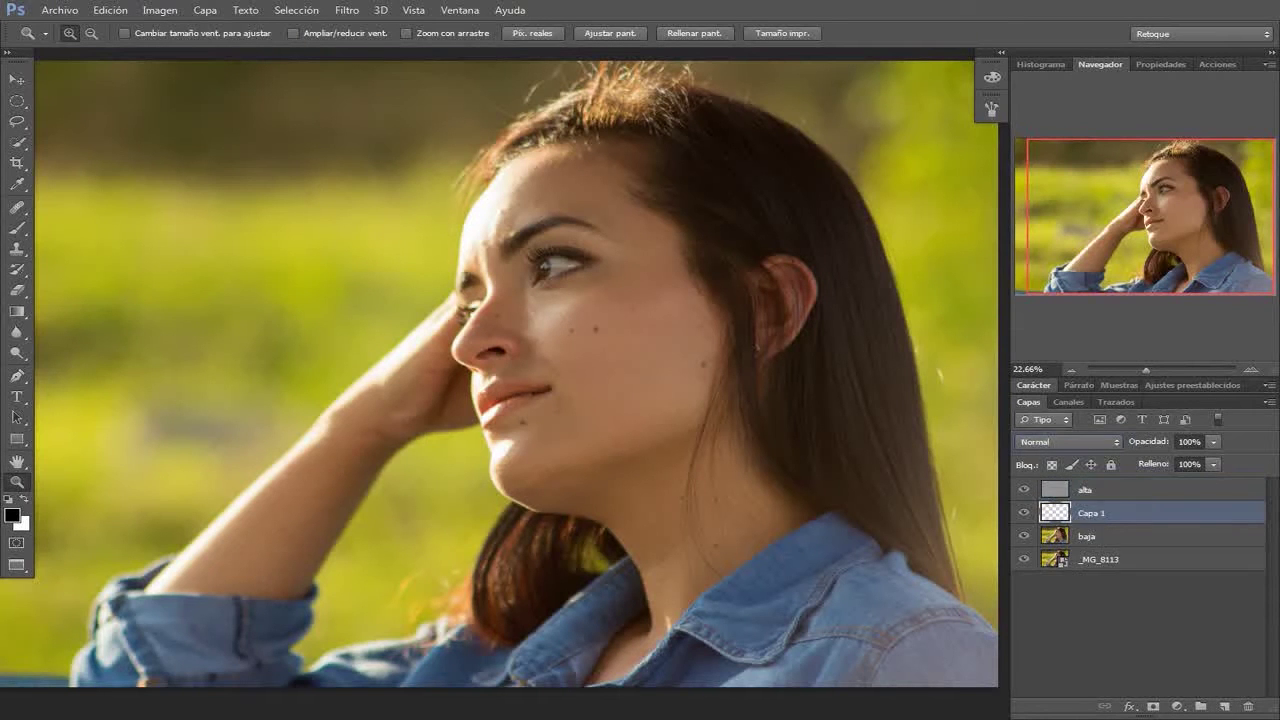
Step: Add a Brightness/Contrast layer at contrast 100, clipped to the layer below
{"action": "left_click", "coordinate": [1177, 706]}
{"action": "left_click", "coordinate": [1160, 414]}
{"action": "left_click_drag", "start_coordinate": [1196, 186], "coordinate": [1253, 186]}
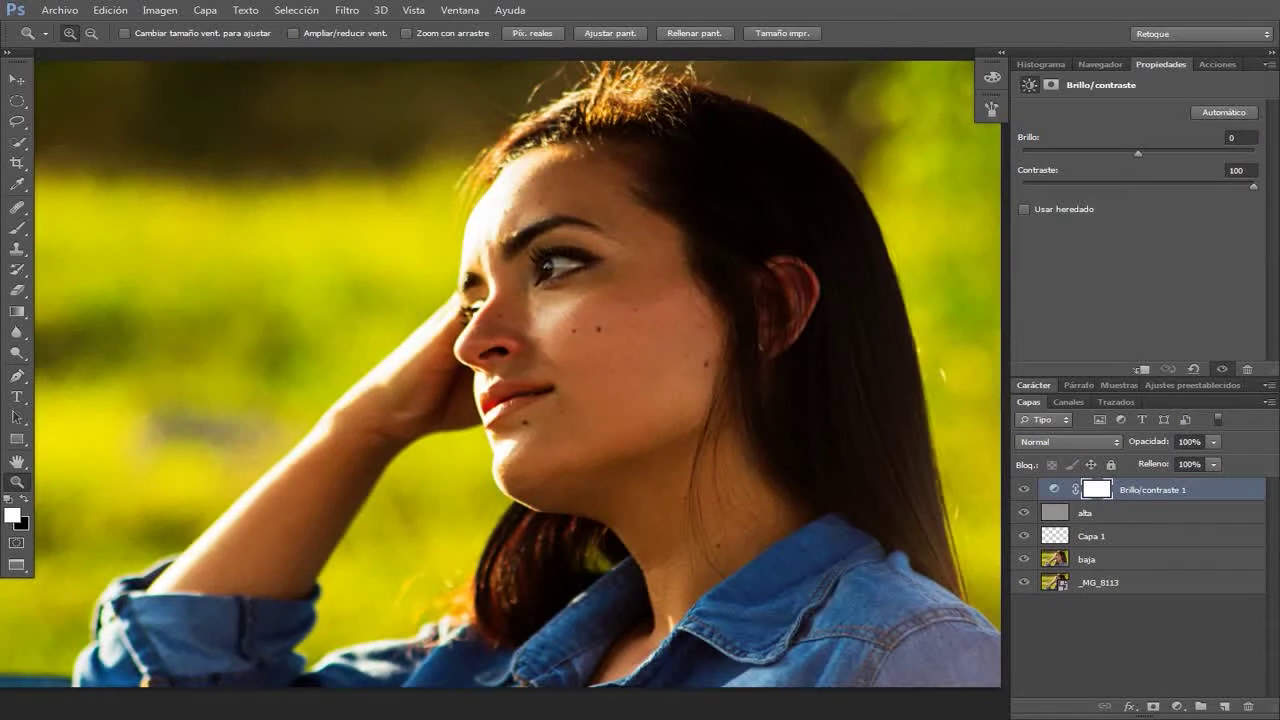
{"action": "key", "text": "v"}
{"action": "right_click", "coordinate": [1165, 490]}
{"action": "left_click", "coordinate": [911, 268]}
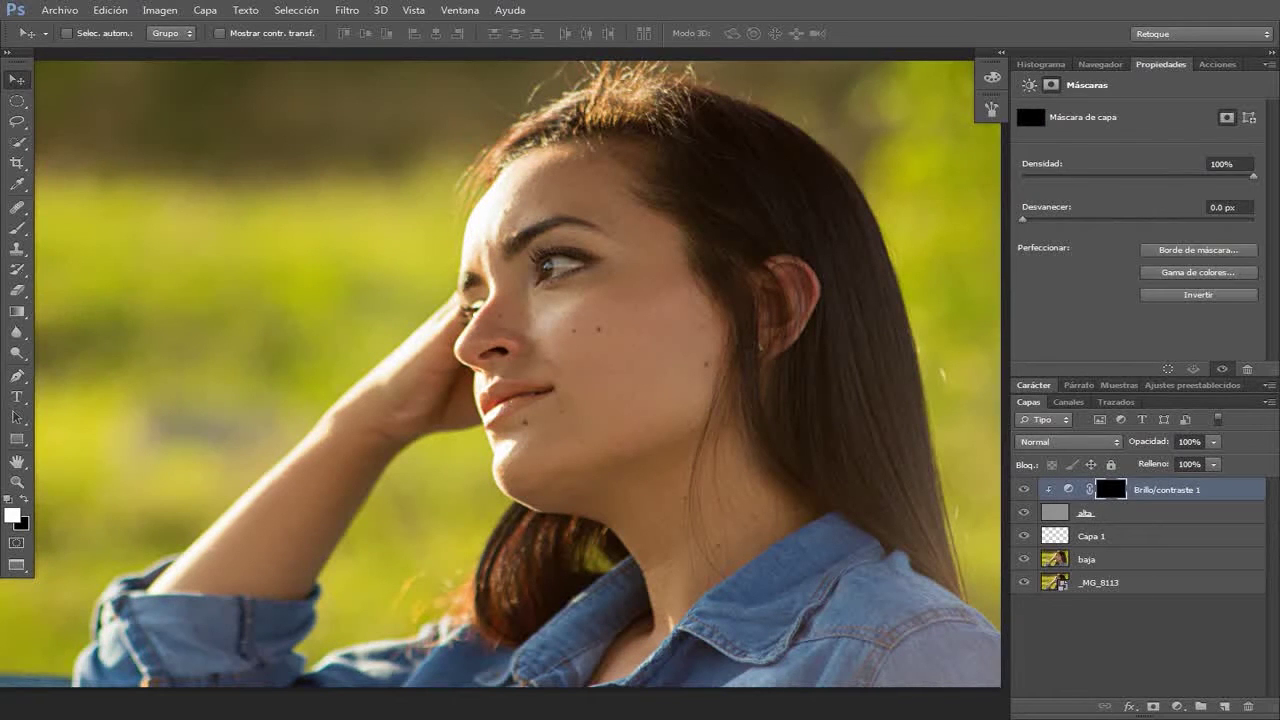
Step: Group the frequency-separation layers and name the group 'fs'
{"action": "left_click", "coordinate": [1090, 550], "text": "shift"}
{"action": "key", "text": "ctrl+g"}
{"action": "double_click", "coordinate": [1090, 487]}
{"action": "type", "text": "fo"}
Step: Add a Black & White layer with reds at -200, named 'detalles'
{"action": "left_click", "coordinate": [1177, 706]}
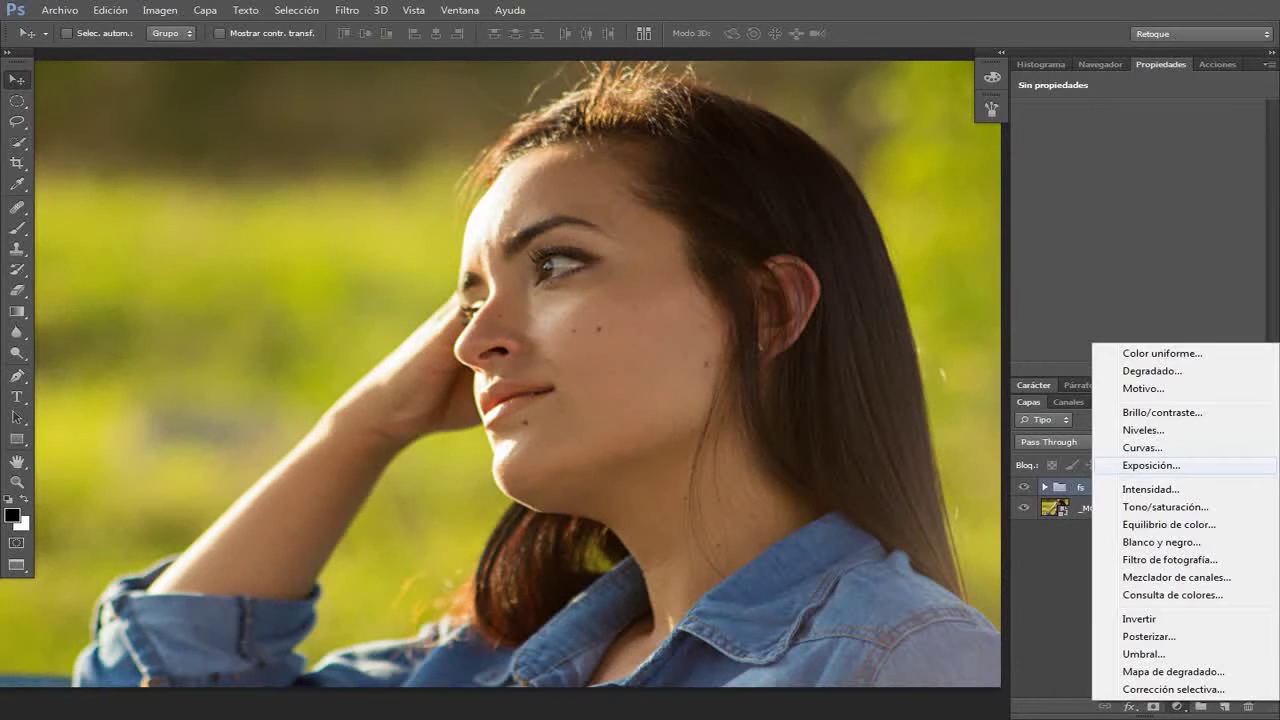
{"action": "left_click", "coordinate": [1161, 542]}
{"action": "left_click_drag", "start_coordinate": [1143, 170], "coordinate": [1023, 170]}
{"action": "double_click", "coordinate": [1150, 490]}
{"action": "type", "text": "detalles"}
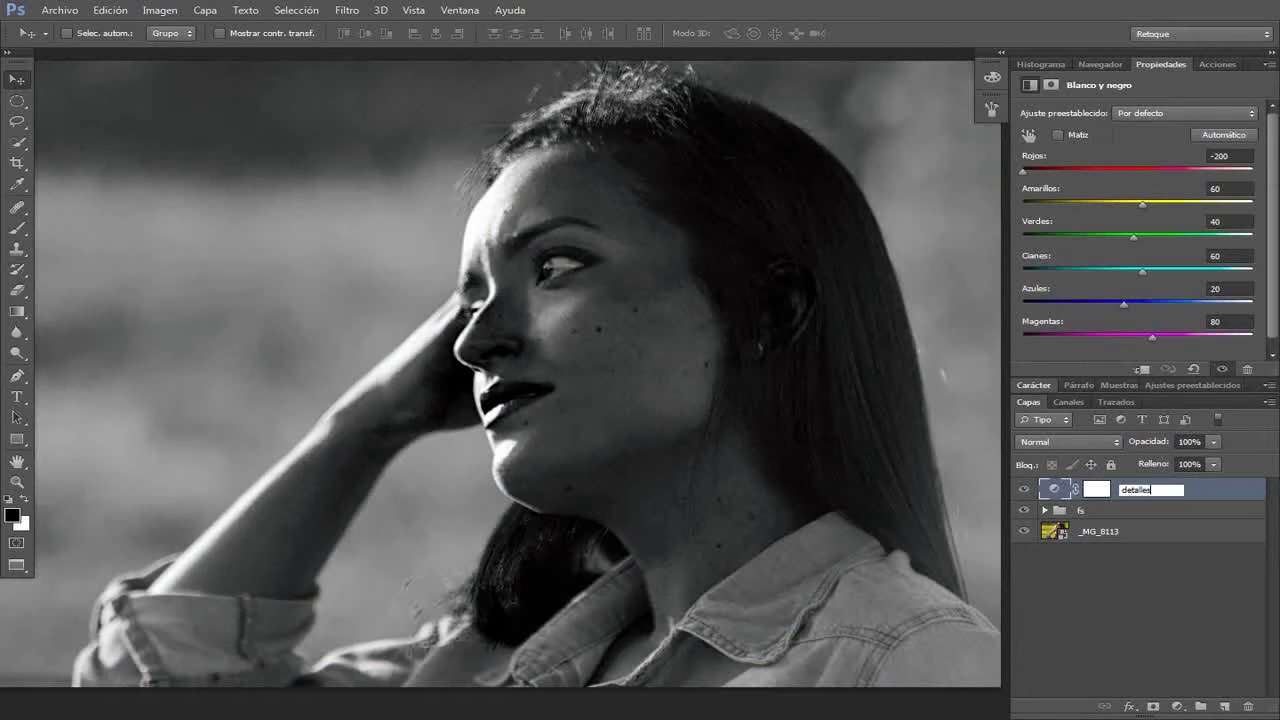
Step: Add an Invert layer and a solarize-shaped Curves layer, then rename the curves layer
{"action": "left_click", "coordinate": [1177, 706]}
{"action": "left_click", "coordinate": [1150, 628]}
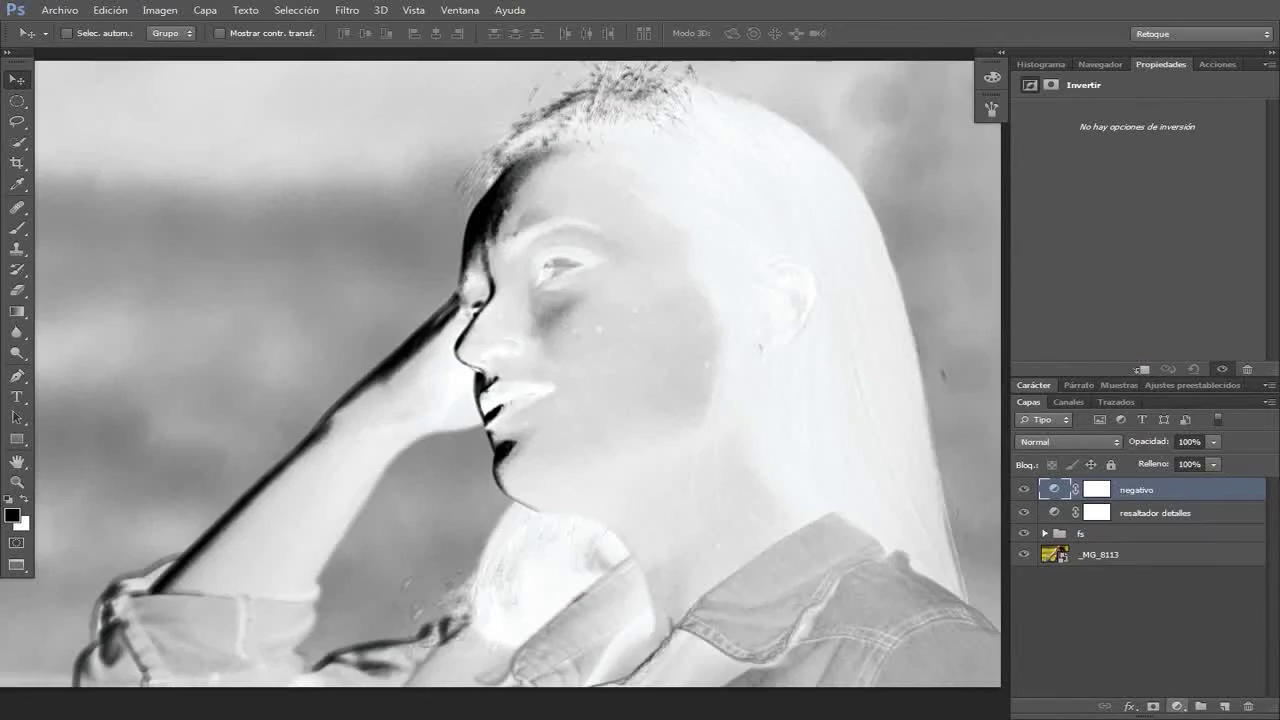
{"action": "left_click", "coordinate": [1177, 706]}
{"action": "left_click", "coordinate": [1150, 450]}
{"action": "mouse_move", "coordinate": [1078, 305]}
{"action": "left_mouse_down"}
{"action": "mouse_move", "coordinate": [1078, 183]}
{"action": "mouse_move", "coordinate": [1094, 297]}
{"action": "mouse_move", "coordinate": [1110, 182]}
{"action": "left_mouse_up"}
{"action": "left_click", "coordinate": [1142, 298]}
{"action": "mouse_move", "coordinate": [1169, 320]}
{"action": "left_mouse_down"}
{"action": "mouse_move", "coordinate": [1169, 183]}
{"action": "mouse_move", "coordinate": [1208, 297]}
{"action": "left_mouse_up"}
{"action": "double_click", "coordinate": [1137, 489]}
Step: Group the helper layers, hide the group, and select baja inside the expanded fs group
{"action": "key", "text": "ctrl+g"}
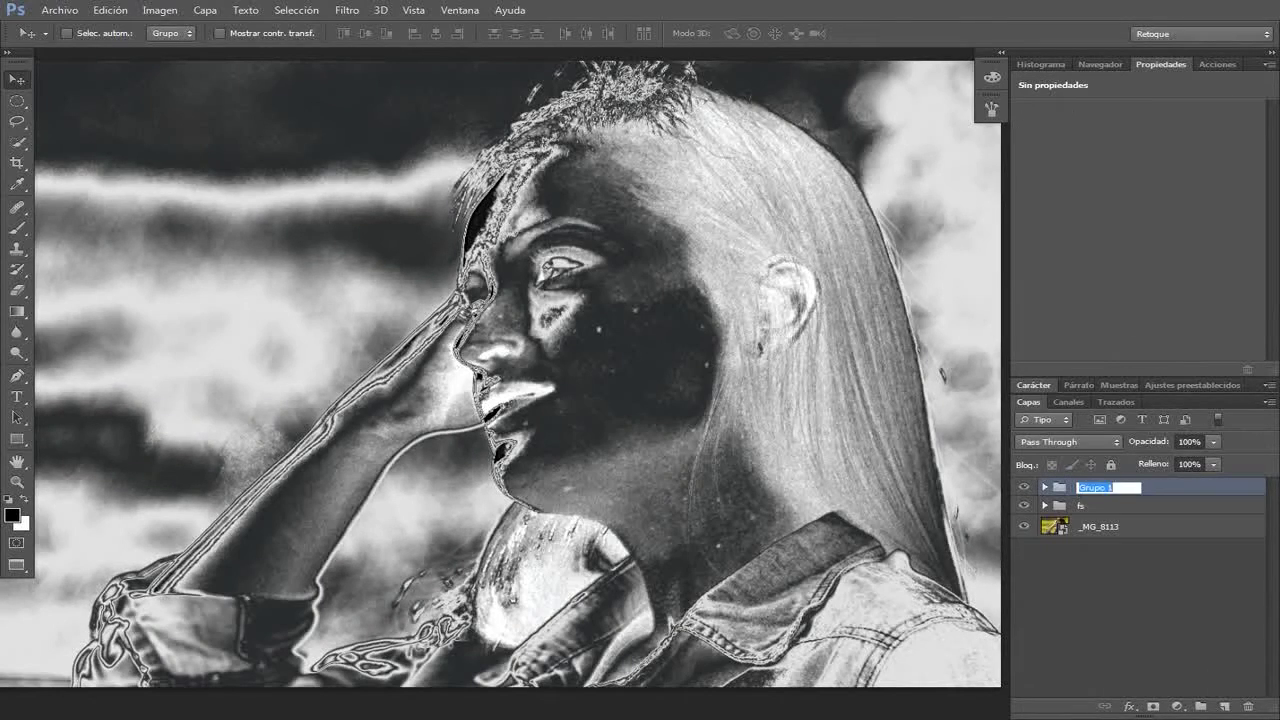
{"action": "left_click", "coordinate": [1023, 487]}
{"action": "left_click", "coordinate": [1045, 505]}
{"action": "left_click", "coordinate": [1100, 596]}
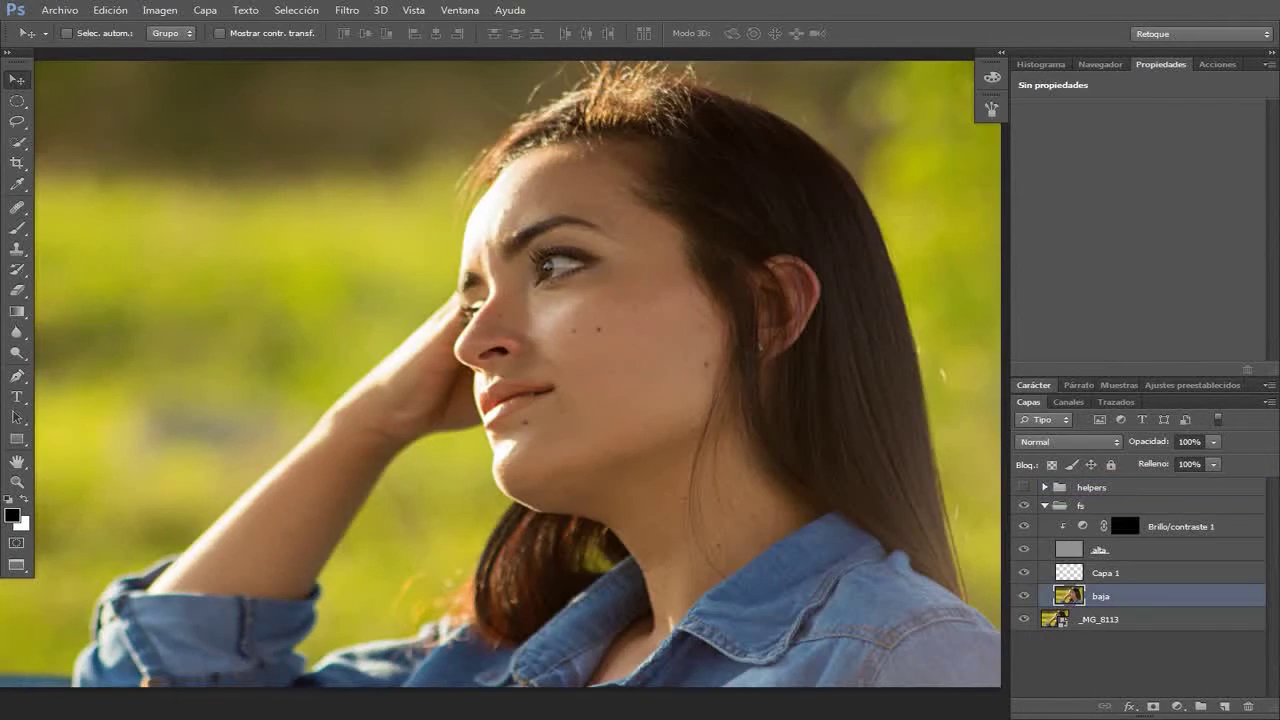
{"action": "scroll", "coordinate": [690, 80], "scroll_direction": "up", "scroll_amount": 3}
Step: Set the Lasso feather to 15 px and Gaussian-blur a forehead selection
{"action": "key", "text": "l"}
{"action": "double_click", "coordinate": [240, 33]}
{"action": "type", "text": "15"}
{"action": "left_click_drag", "start_coordinate": [305, 335], "coordinate": [302, 368]}
{"action": "left_click", "coordinate": [347, 10]}
{"action": "left_click", "coordinate": [686, 280]}
{"action": "left_click", "coordinate": [931, 277]}
{"action": "key", "text": "ctrl+d"}
Step: Blur further lasso patches on the forehead, cheeks and chin
{"action": "left_click_drag", "start_coordinate": [380, 212], "coordinate": [600, 380]}
{"action": "key", "text": "ctrl+d"}
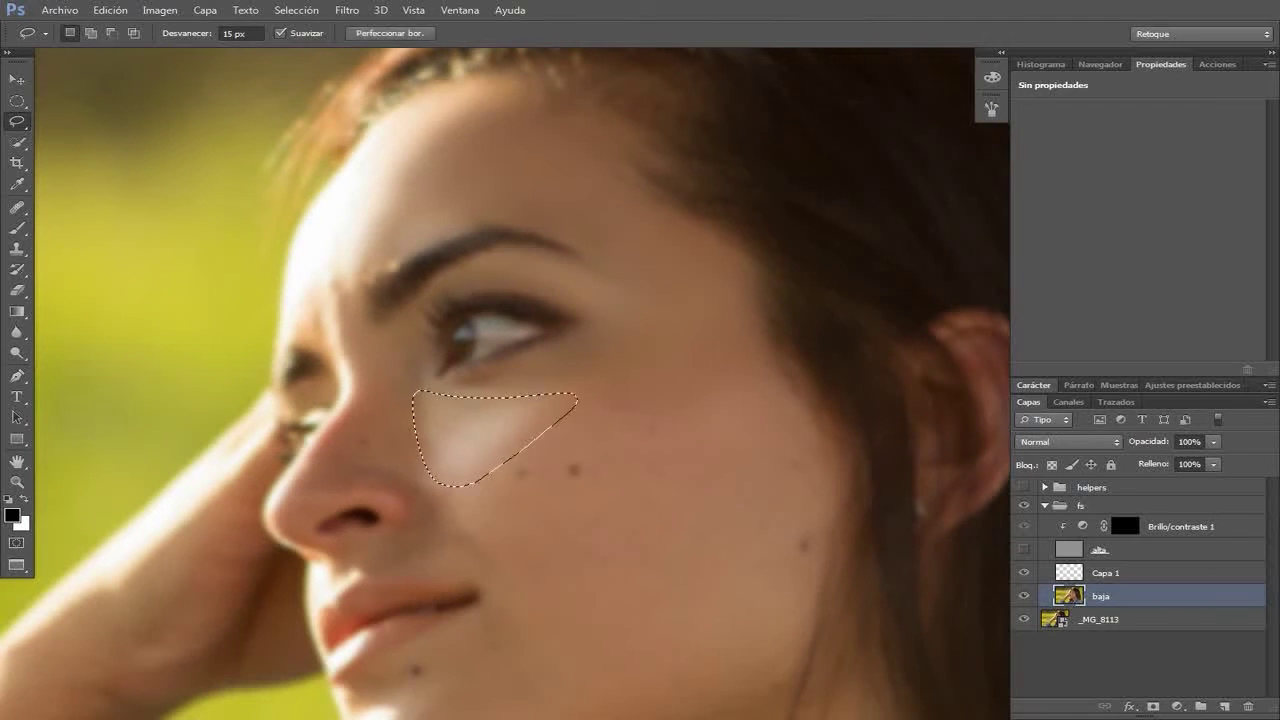
{"action": "left_click_drag", "start_coordinate": [530, 442], "coordinate": [512, 472]}
{"action": "mouse_move", "coordinate": [825, 490]}
{"action": "left_mouse_down"}
{"action": "mouse_move", "coordinate": [640, 560]}
{"action": "mouse_move", "coordinate": [600, 360]}
{"action": "left_mouse_up"}
{"action": "mouse_move", "coordinate": [384, 463]}
{"action": "left_mouse_down"}
{"action": "mouse_move", "coordinate": [470, 440]}
{"action": "mouse_move", "coordinate": [518, 515]}
{"action": "left_mouse_up"}
{"action": "key", "text": "ctrl+d"}
{"action": "left_click_drag", "start_coordinate": [327, 570], "coordinate": [330, 572]}
{"action": "key", "text": "ctrl+d"}
{"action": "left_click_drag", "start_coordinate": [730, 285], "coordinate": [690, 390]}
{"action": "key", "text": "ctrl+d"}
Step: Blur lasso patches around the nose, nostril and a small forehead area
{"action": "left_click_drag", "start_coordinate": [378, 170], "coordinate": [320, 262]}
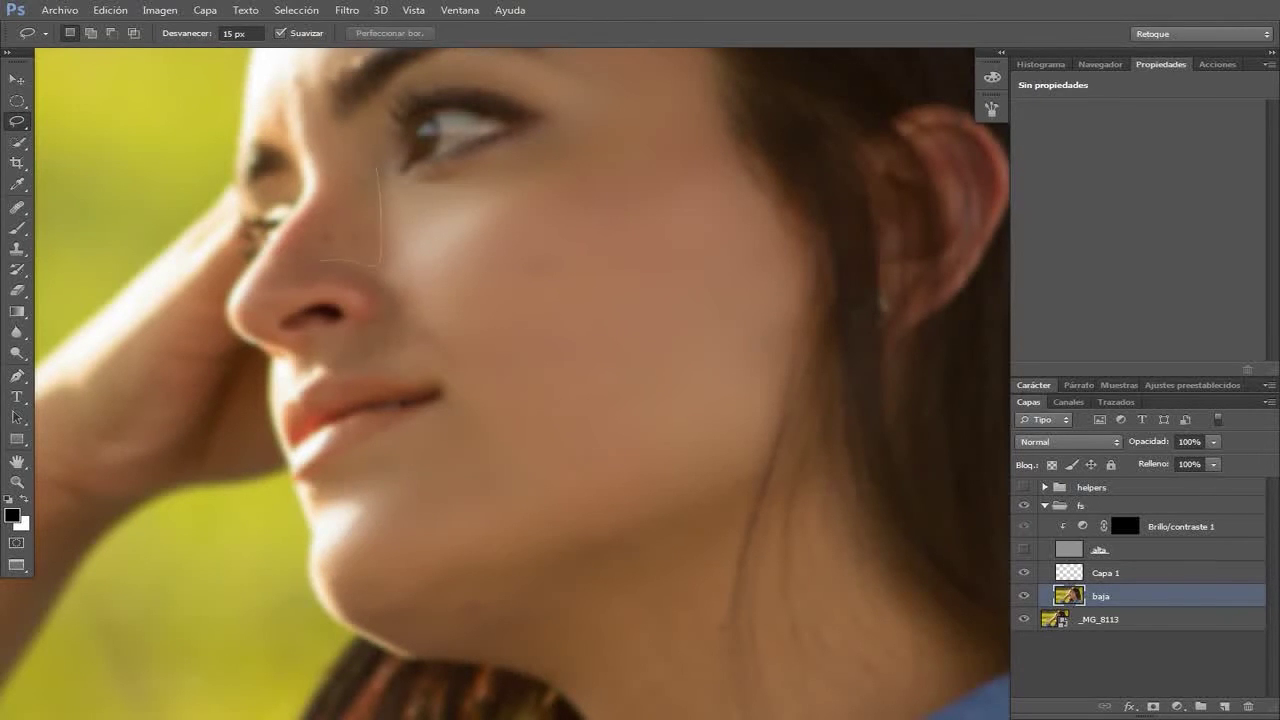
{"action": "left_click_drag", "start_coordinate": [285, 340], "coordinate": [290, 342]}
{"action": "key", "text": "ctrl+d"}
{"action": "left_click_drag", "start_coordinate": [384, 285], "coordinate": [339, 345]}
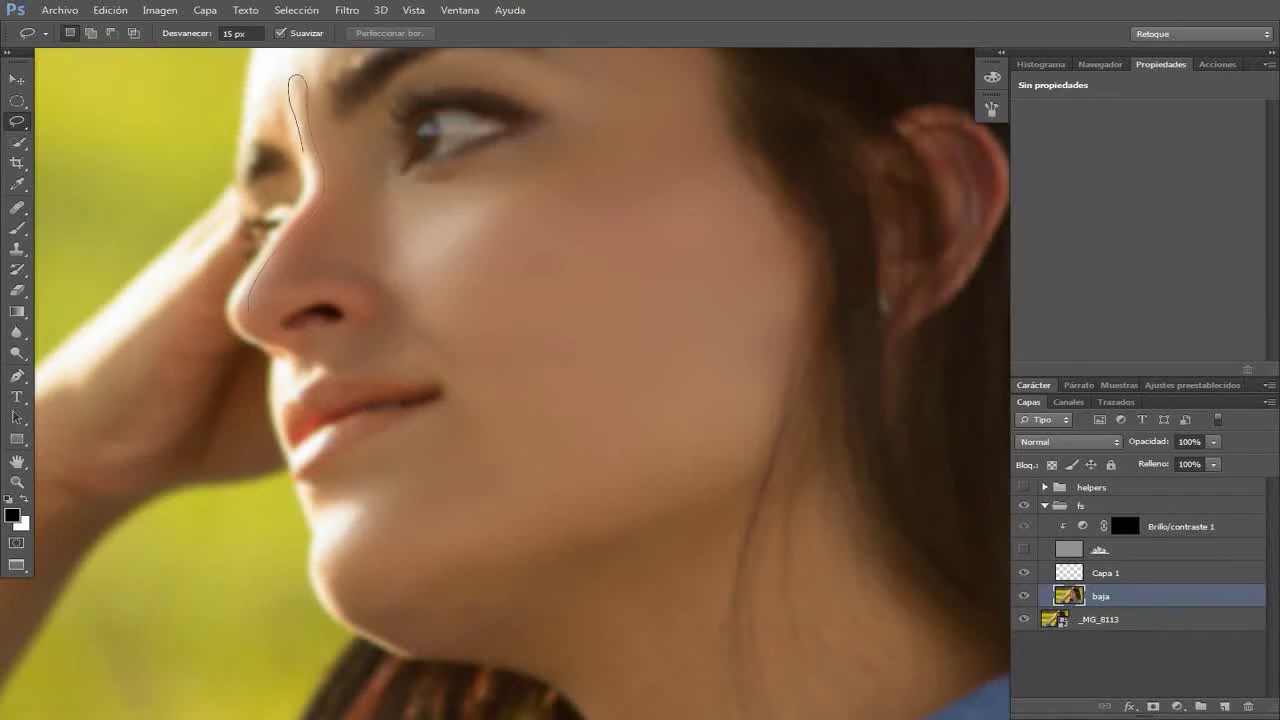
{"action": "left_click_drag", "start_coordinate": [235, 310], "coordinate": [240, 312]}
{"action": "scroll", "coordinate": [500, 400], "scroll_direction": "up", "scroll_amount": 3}
{"action": "left_click_drag", "start_coordinate": [349, 280], "coordinate": [347, 303]}
{"action": "key", "text": "ctrl+d"}
Step: Smooth the skin along the arm with a lasso blur
{"action": "scroll", "coordinate": [500, 400], "scroll_direction": "down", "scroll_amount": 1}
{"action": "scroll", "coordinate": [500, 400], "scroll_direction": "down", "scroll_amount": 5}
{"action": "scroll", "coordinate": [500, 400], "scroll_direction": "left", "scroll_amount": 3}
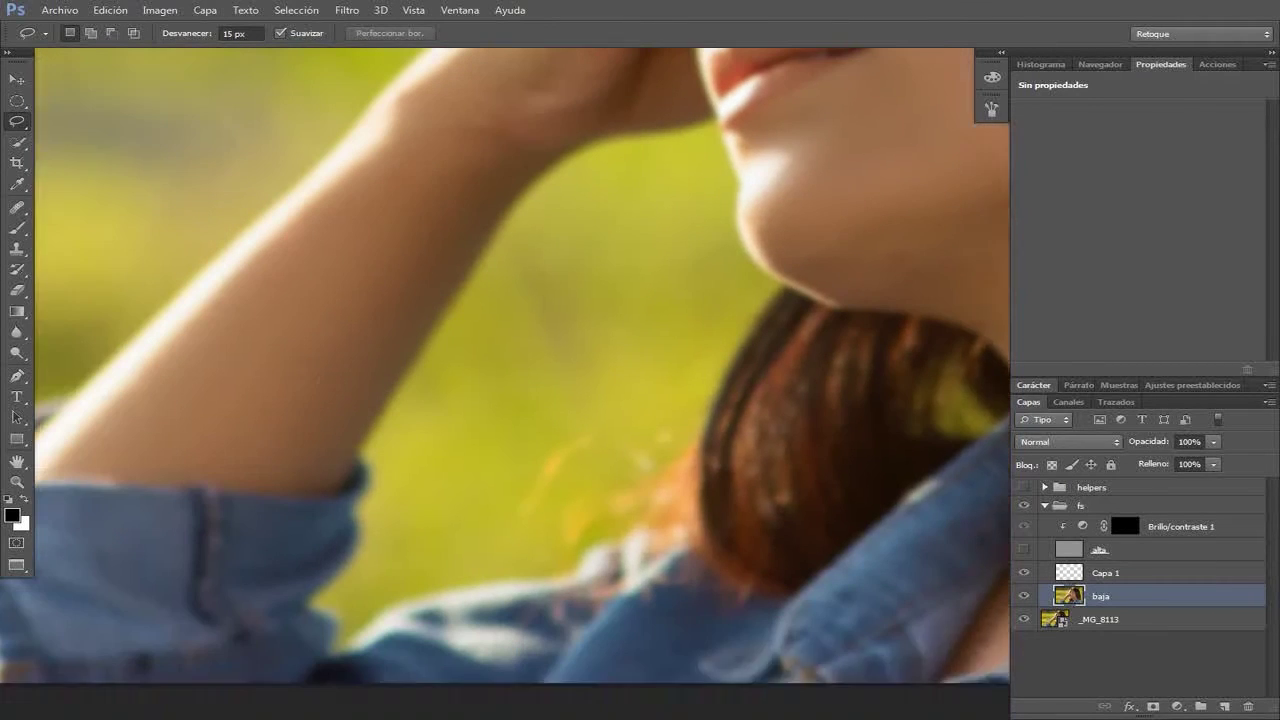
{"action": "scroll", "coordinate": [500, 400], "scroll_direction": "up", "scroll_amount": 1}
{"action": "left_click_drag", "start_coordinate": [502, 172], "coordinate": [128, 470]}
{"action": "key", "text": "ctrl+d"}
{"action": "scroll", "coordinate": [500, 400], "scroll_direction": "up", "scroll_amount": 3}
{"action": "scroll", "coordinate": [500, 400], "scroll_direction": "right", "scroll_amount": 2}
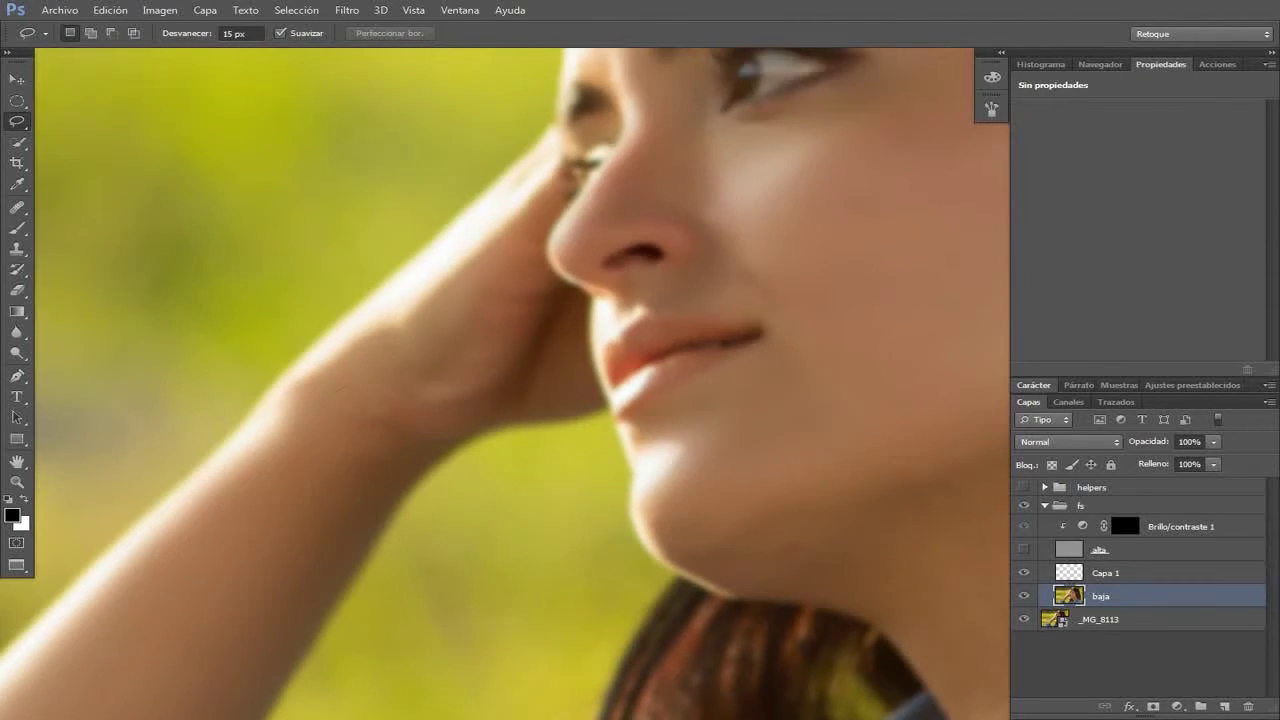
{"action": "scroll", "coordinate": [500, 400], "scroll_direction": "down", "scroll_amount": 4}
{"action": "scroll", "coordinate": [500, 400], "scroll_direction": "right", "scroll_amount": 5}
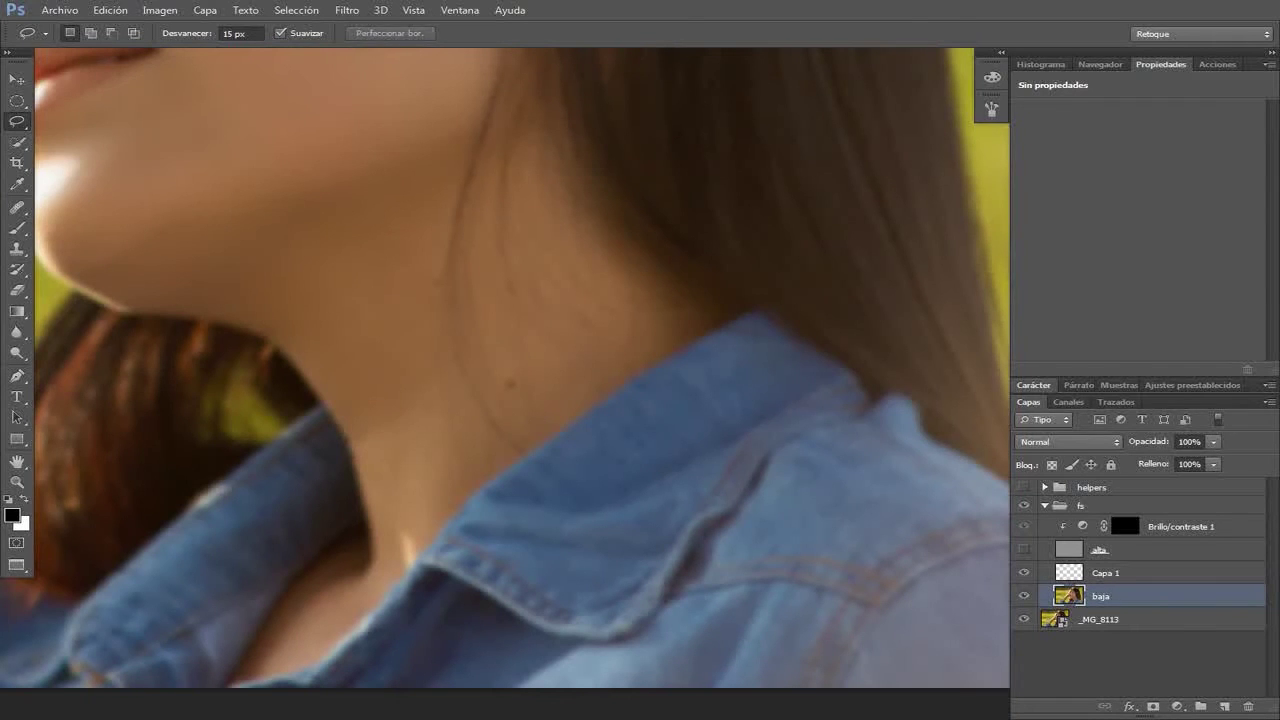
{"action": "scroll", "coordinate": [509, 383], "scroll_direction": "down", "scroll_amount": 3}
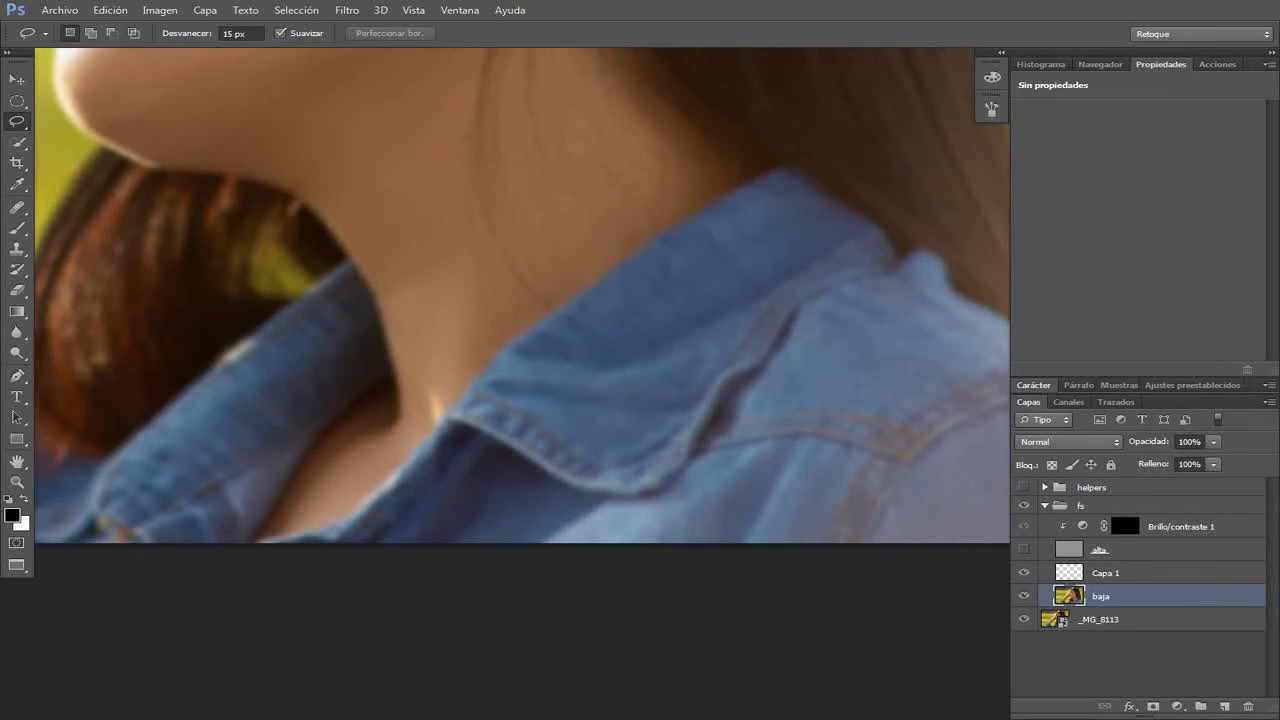
Step: Switch to the Clone Stamp and zoom to actual pixels on the eye area
{"action": "key", "text": "s"}
{"action": "left_click", "coordinate": [1100, 64]}
{"action": "key", "text": "ctrl+plus"}
{"action": "right_click", "coordinate": [578, 194]}
{"action": "key", "text": "Return"}
{"action": "left_click", "coordinate": [1150, 188]}
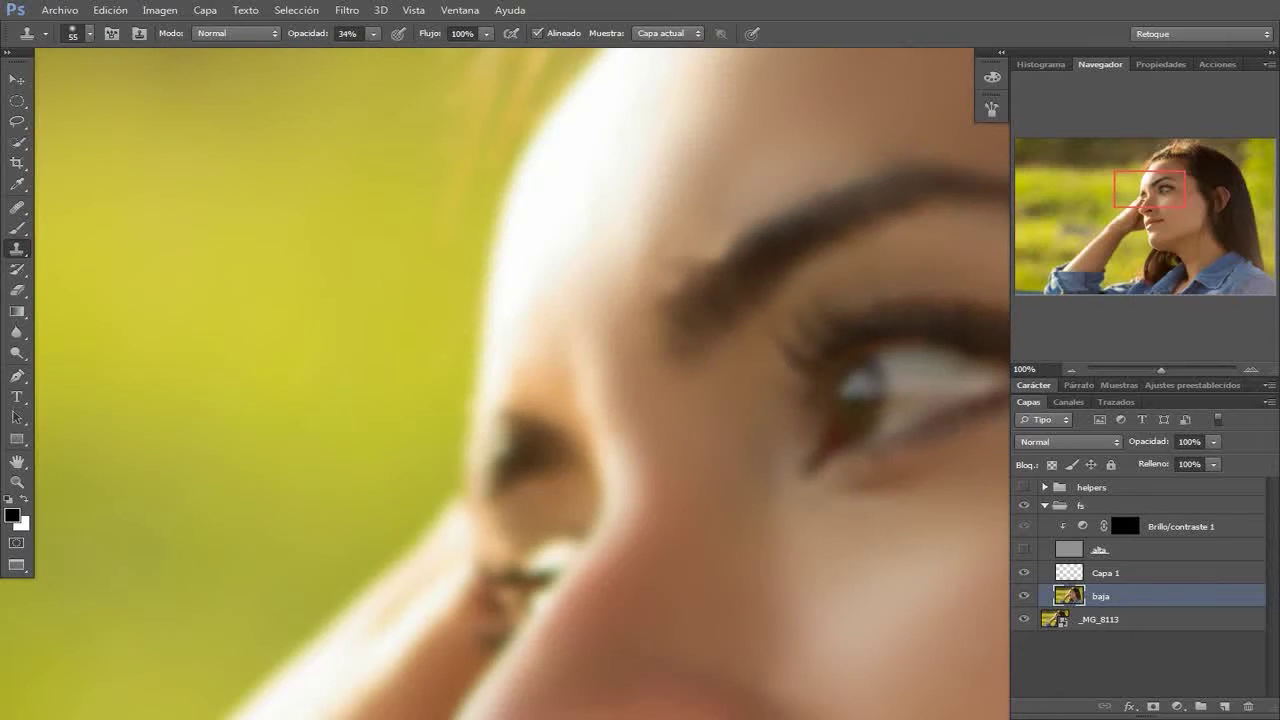
Step: Clone to fill out the eyebrow, set opacity 15% and brush size 93, zoom out to 25%
{"action": "left_click_drag", "start_coordinate": [722, 253], "coordinate": [684, 288]}
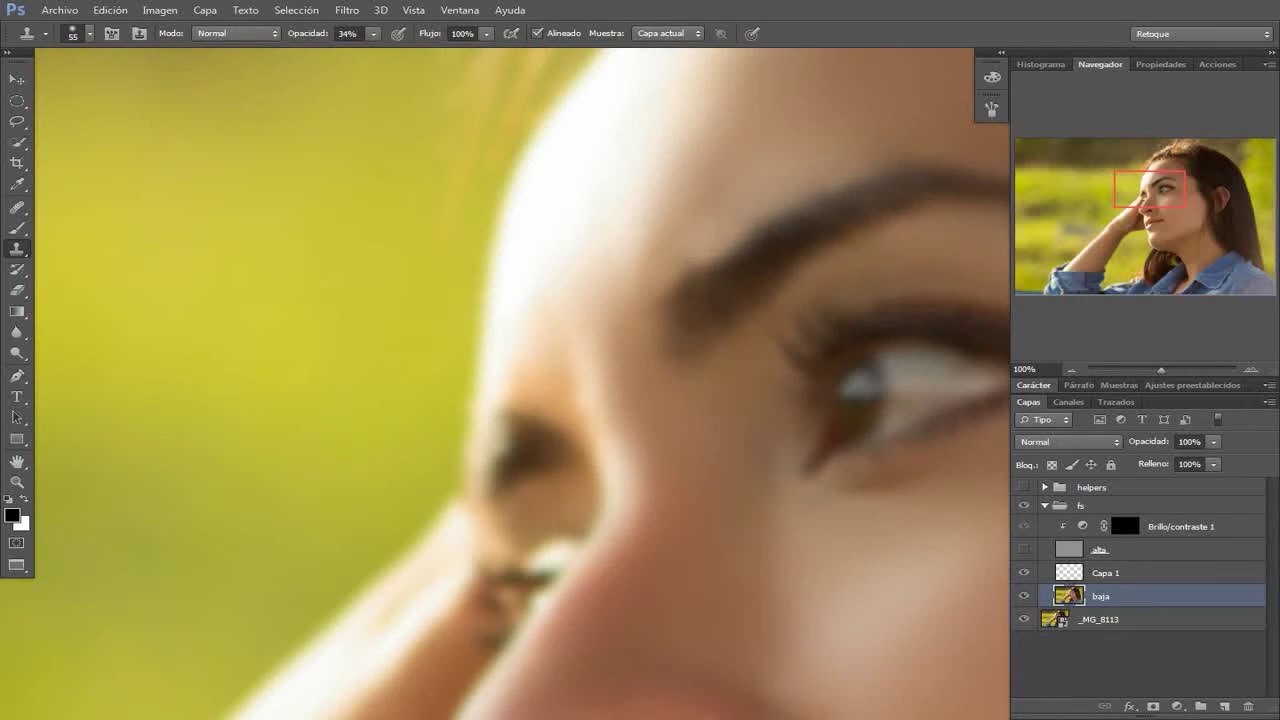
{"action": "left_click_drag", "start_coordinate": [722, 239], "coordinate": [482, 349]}
{"action": "key", "text": "1"}
{"action": "key", "text": "5"}
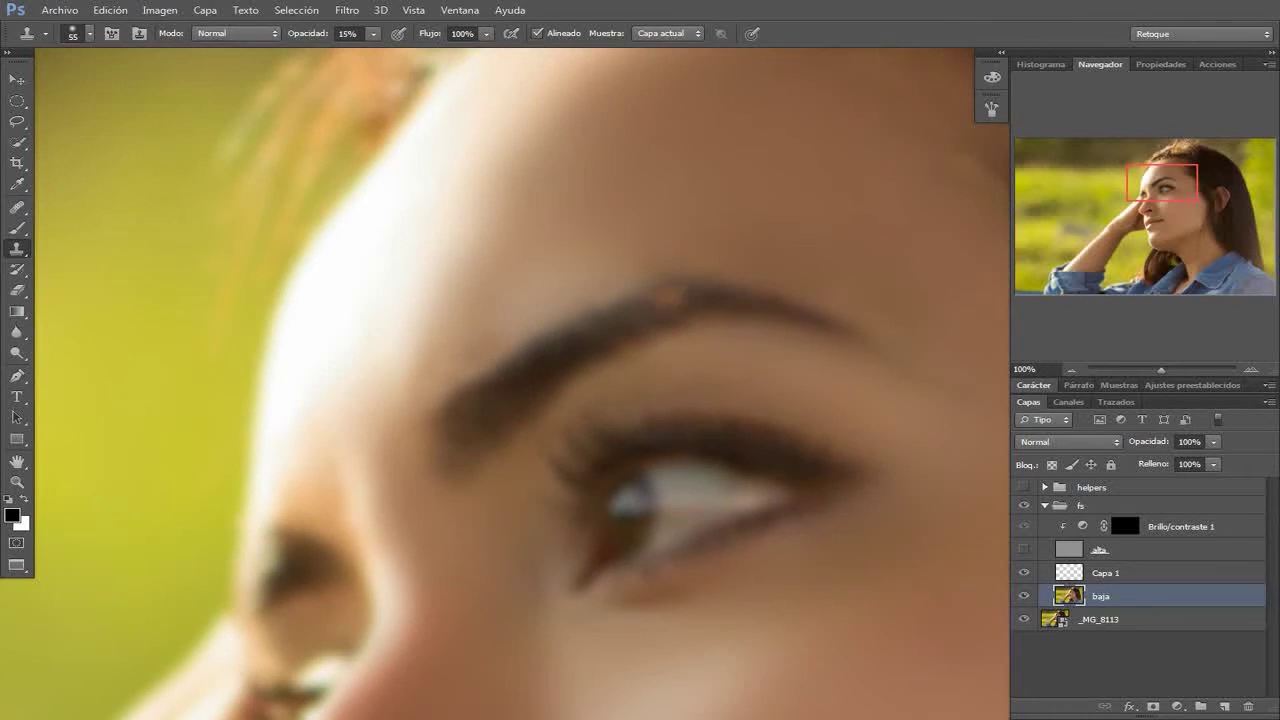
{"action": "key", "text": "bracketright"}
{"action": "key", "text": "bracketright"}
{"action": "key", "text": "bracketright"}
{"action": "left_click", "coordinate": [1071, 369]}
{"action": "left_click", "coordinate": [1071, 369]}
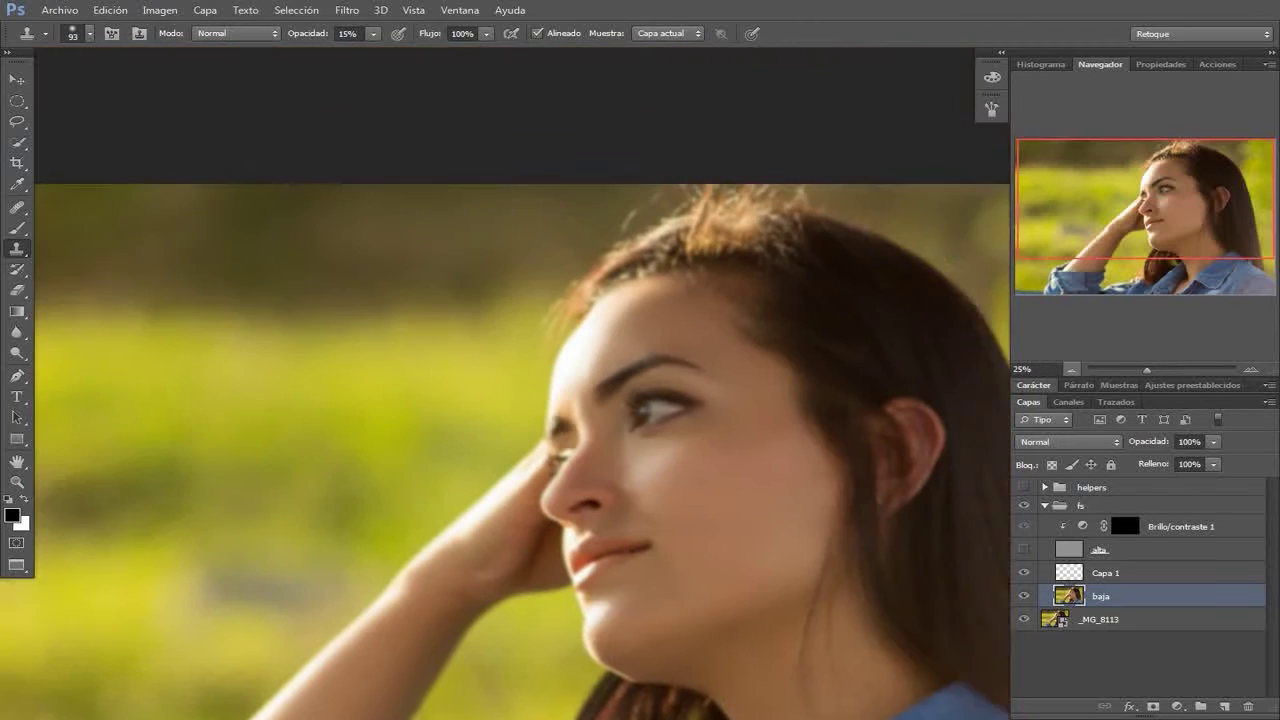
{"action": "left_click", "coordinate": [1071, 369]}
Step: On the alta detail layer, set the Spot Healing Brush to size 20 at 100% zoom
{"action": "key", "text": "alt+bracketright"}
{"action": "key", "text": "alt+bracketright"}
{"action": "key", "text": "j"}
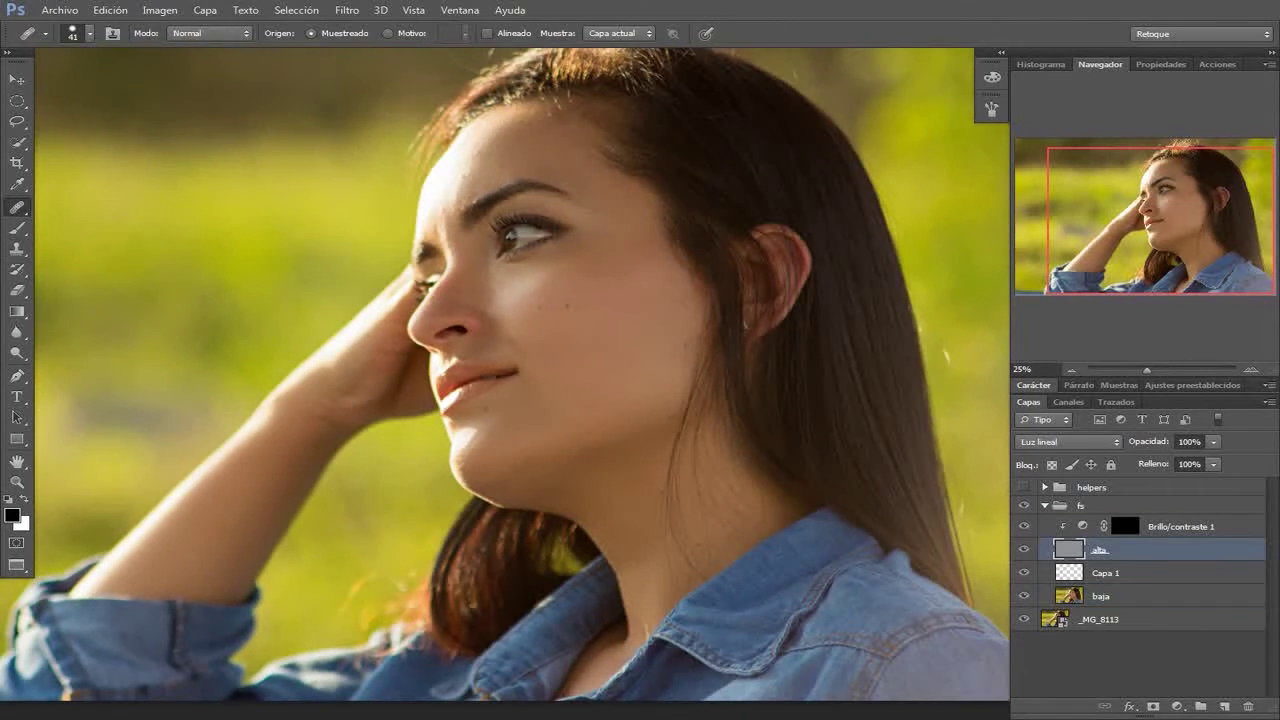
{"action": "key", "text": "ctrl+1"}
{"action": "key", "text": "bracketleft"}
{"action": "key", "text": "bracketleft"}
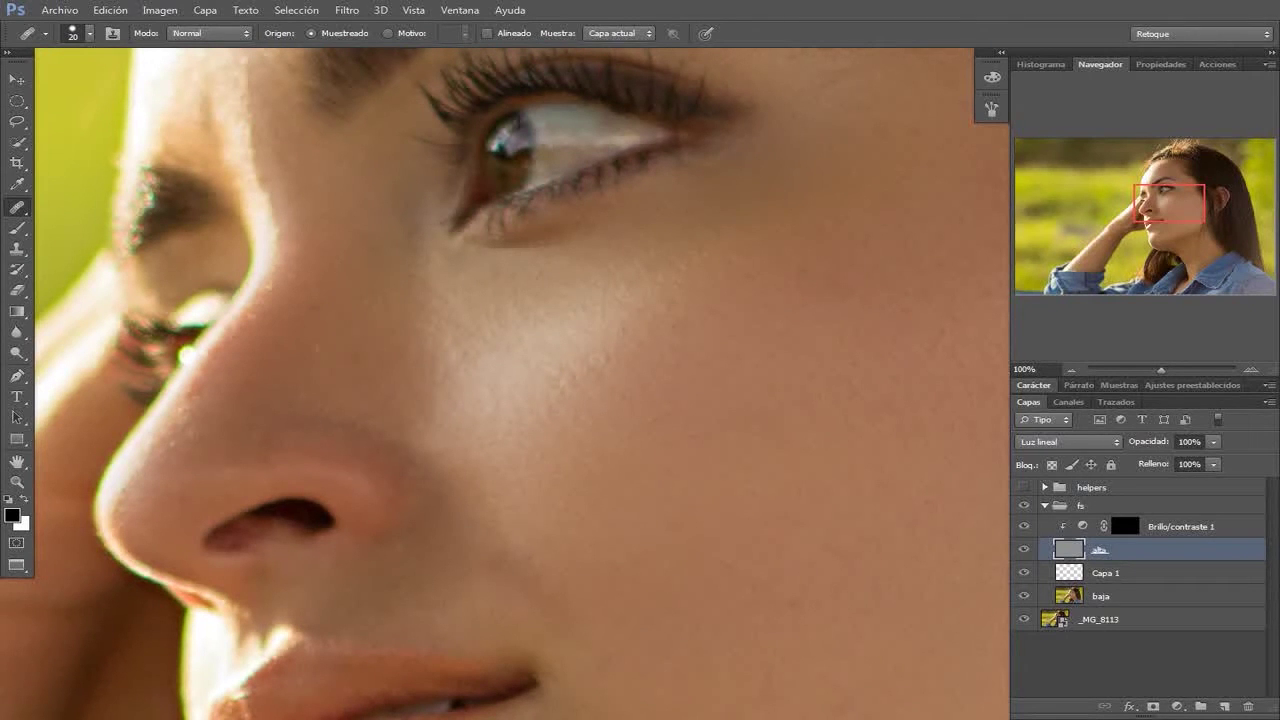
Step: Inspect the eyebrow, forehead, temple and cheek for blemishes at 100%
{"action": "left_click_drag", "start_coordinate": [368, 431], "coordinate": [458, 651]}
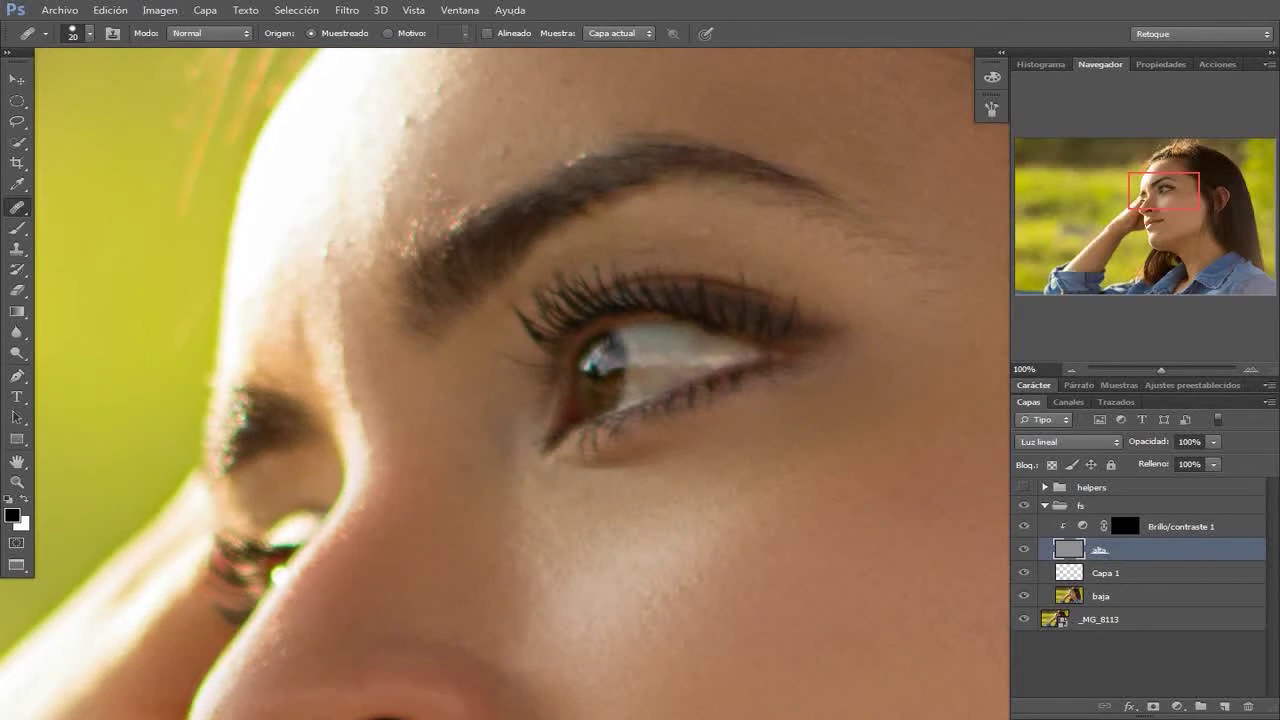
{"action": "left_click_drag", "start_coordinate": [503, 181], "coordinate": [478, 313]}
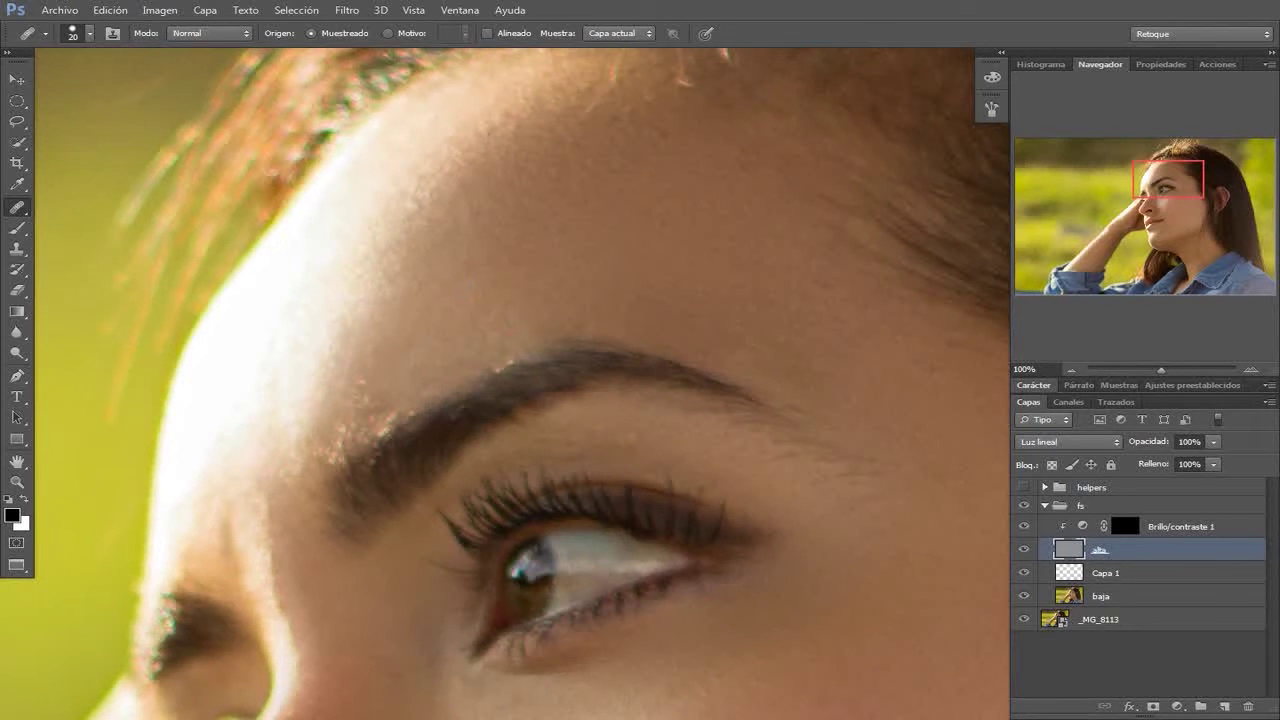
{"action": "left_click_drag", "start_coordinate": [780, 286], "coordinate": [455, 228]}
{"action": "scroll", "coordinate": [520, 384], "scroll_direction": "down", "scroll_amount": 2}
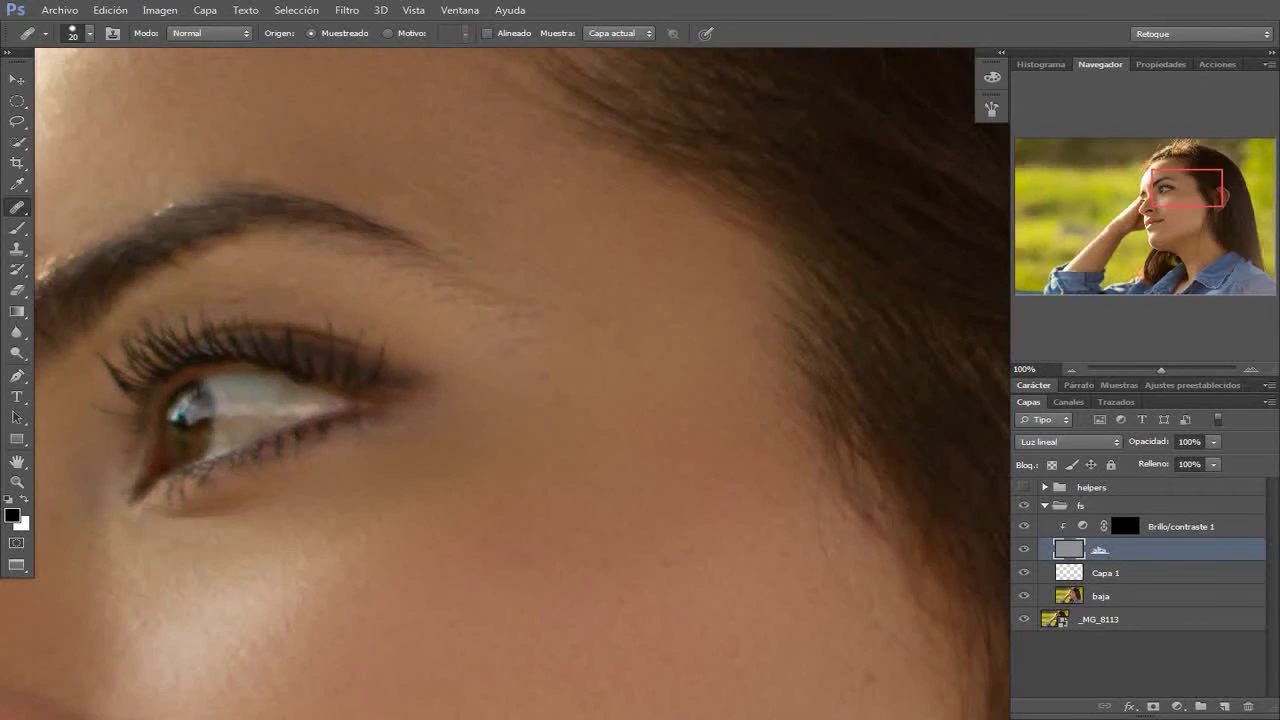
{"action": "left_click_drag", "start_coordinate": [262, 284], "coordinate": [502, 329]}
{"action": "mouse_move", "coordinate": [916, 604]}
{"action": "left_mouse_down"}
{"action": "mouse_move", "coordinate": [729, 454]}
{"action": "mouse_move", "coordinate": [506, 324]}
{"action": "left_mouse_up"}
{"action": "left_click_drag", "start_coordinate": [646, 551], "coordinate": [584, 336]}
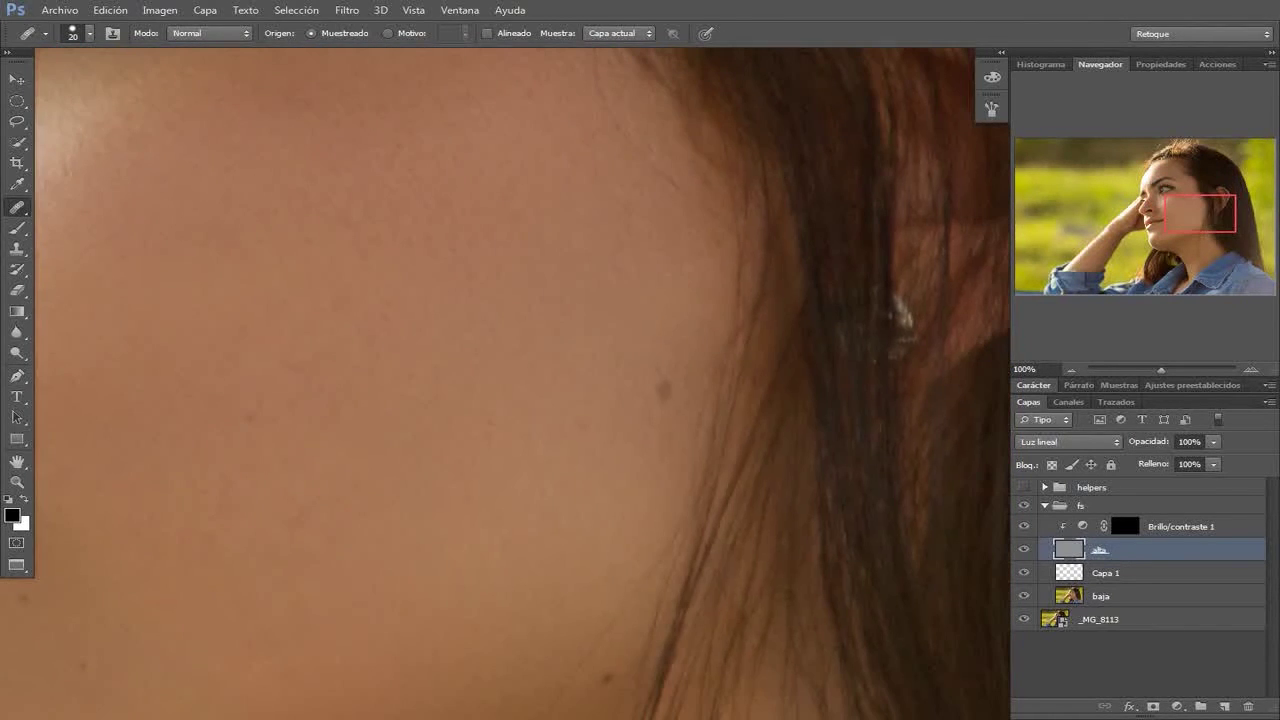
{"action": "left_click_drag", "start_coordinate": [342, 302], "coordinate": [529, 385]}
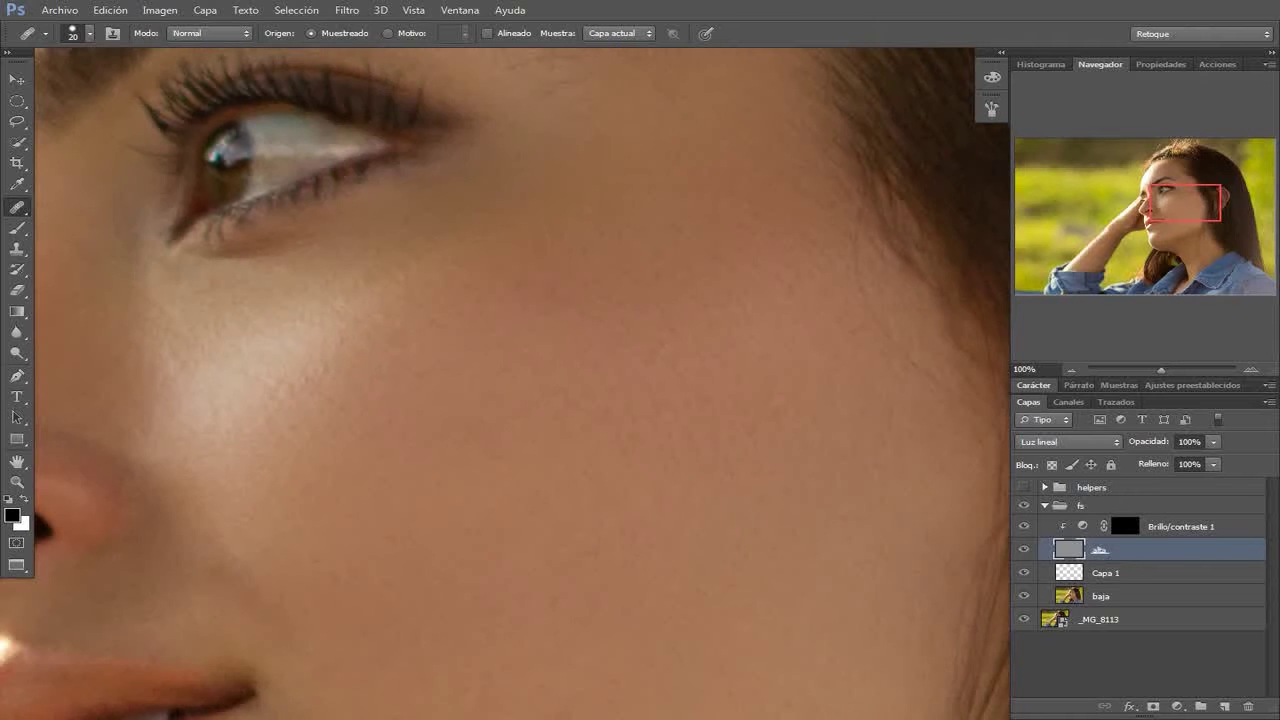
Step: Inspect the cheek, lips, chin and neck beneath the hair
{"action": "left_click_drag", "start_coordinate": [839, 674], "coordinate": [671, 424]}
{"action": "left_click_drag", "start_coordinate": [609, 596], "coordinate": [845, 560]}
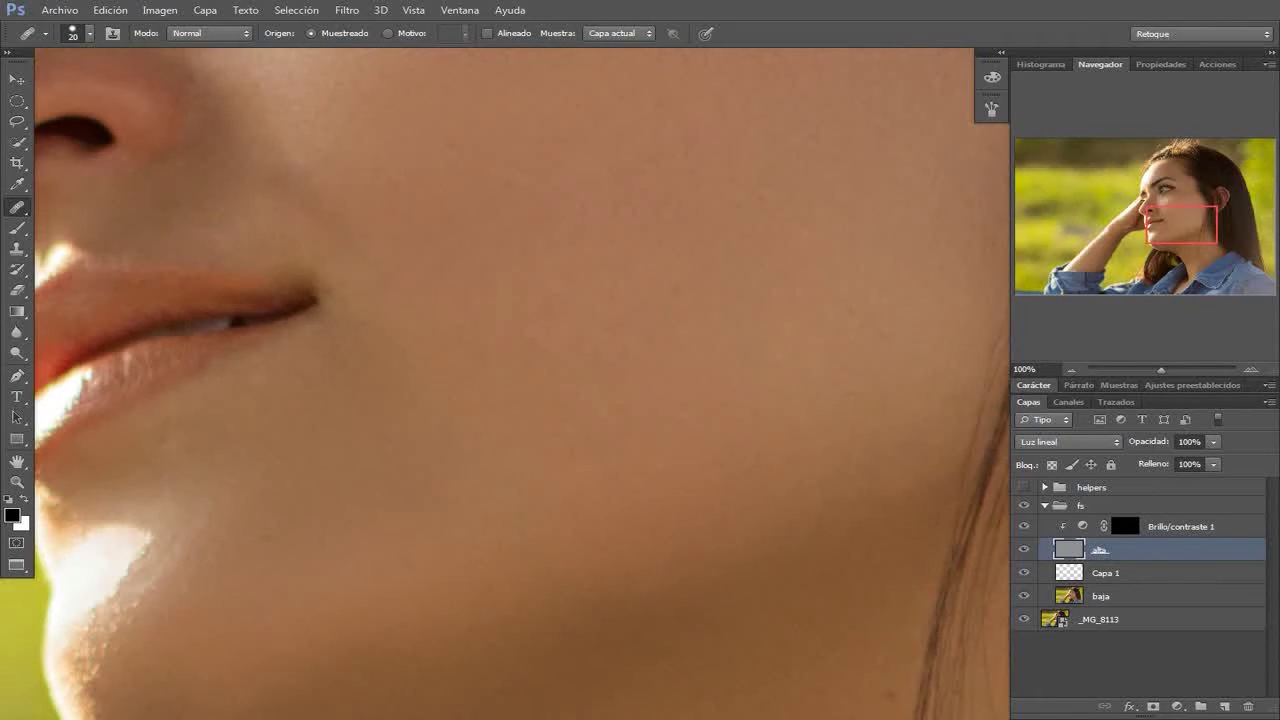
{"action": "left_click_drag", "start_coordinate": [600, 500], "coordinate": [765, 330]}
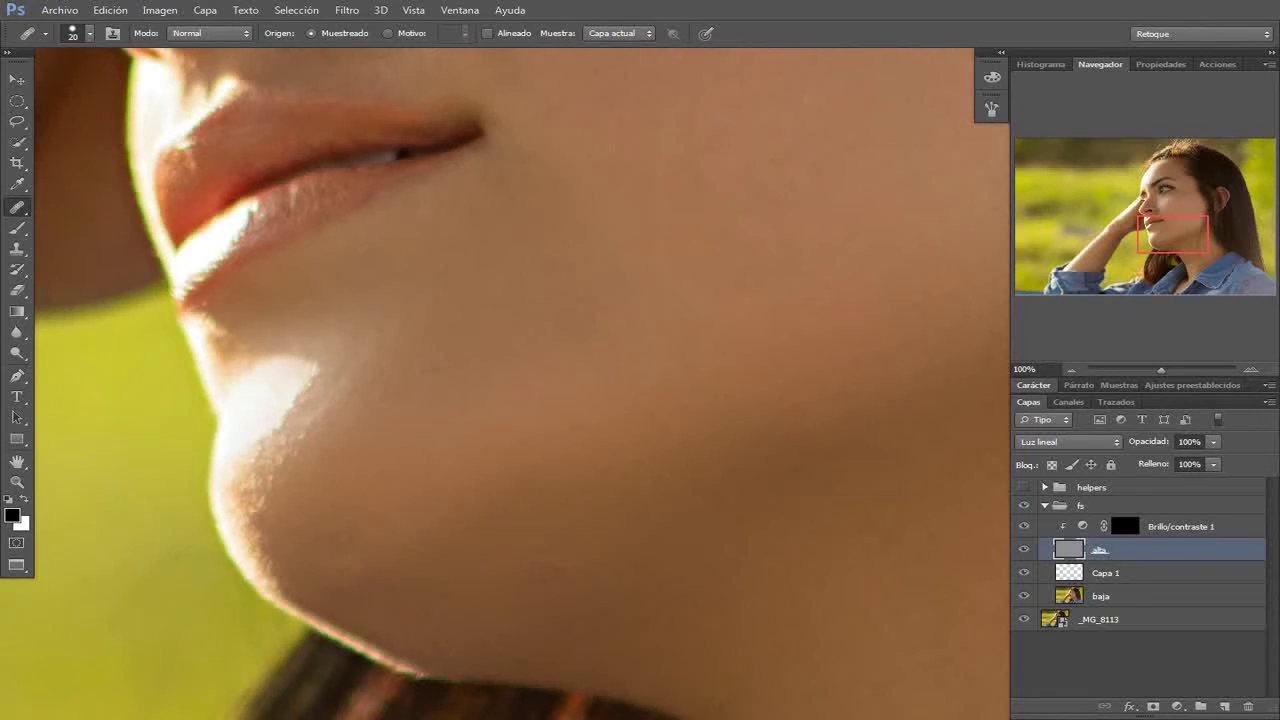
{"action": "left_click_drag", "start_coordinate": [673, 452], "coordinate": [428, 308]}
{"action": "left_click_drag", "start_coordinate": [728, 445], "coordinate": [495, 398]}
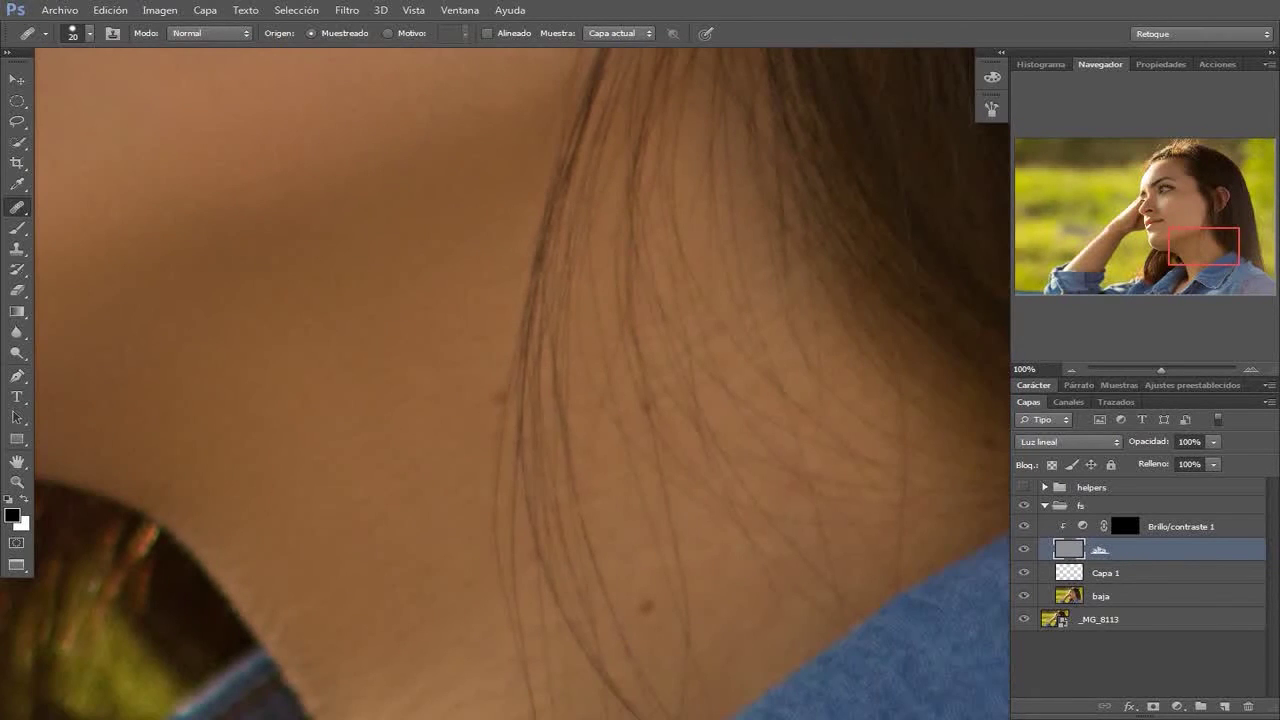
Step: Set the Clone Stamp brush to 26 px and keep the alta detail layer active
{"action": "key", "text": "s"}
{"action": "right_click", "coordinate": [495, 398]}
{"action": "type", "text": "26"}
{"action": "key", "text": "Return"}
{"action": "key", "text": "alt+bracketleft"}
{"action": "key", "text": "alt+bracketleft"}
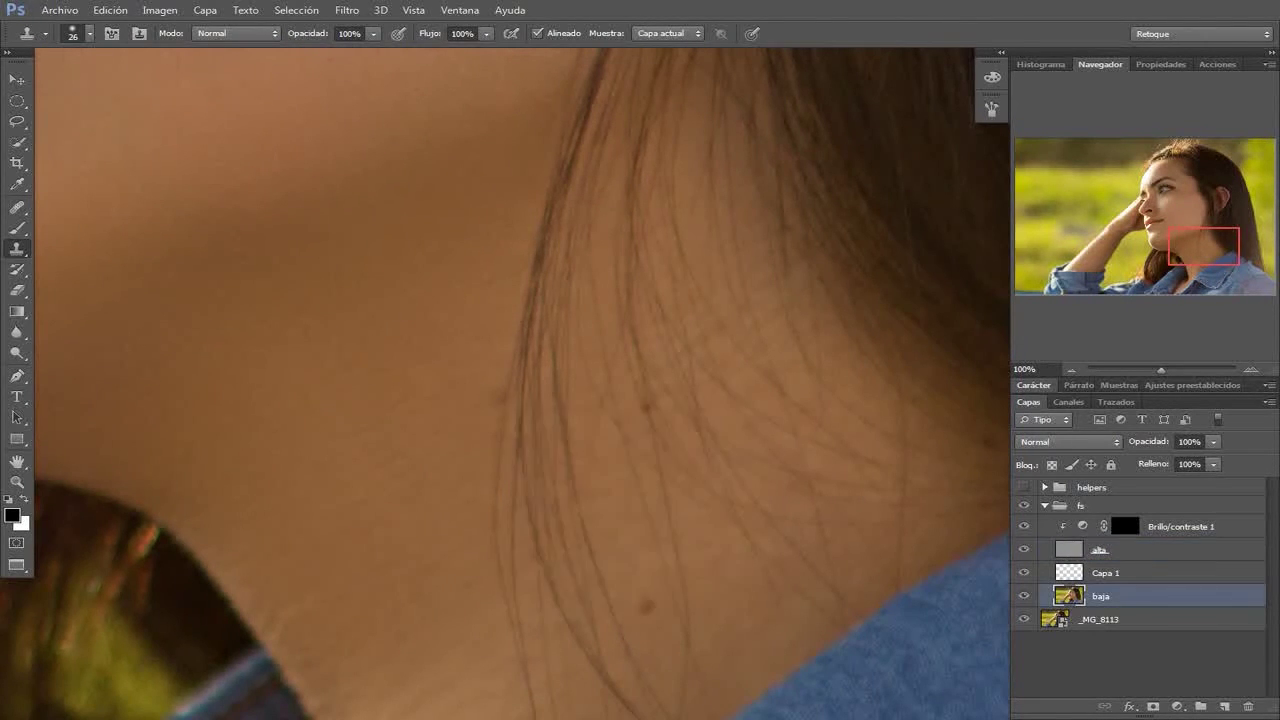
{"action": "key", "text": "alt+bracketright"}
{"action": "key", "text": "alt+bracketright"}
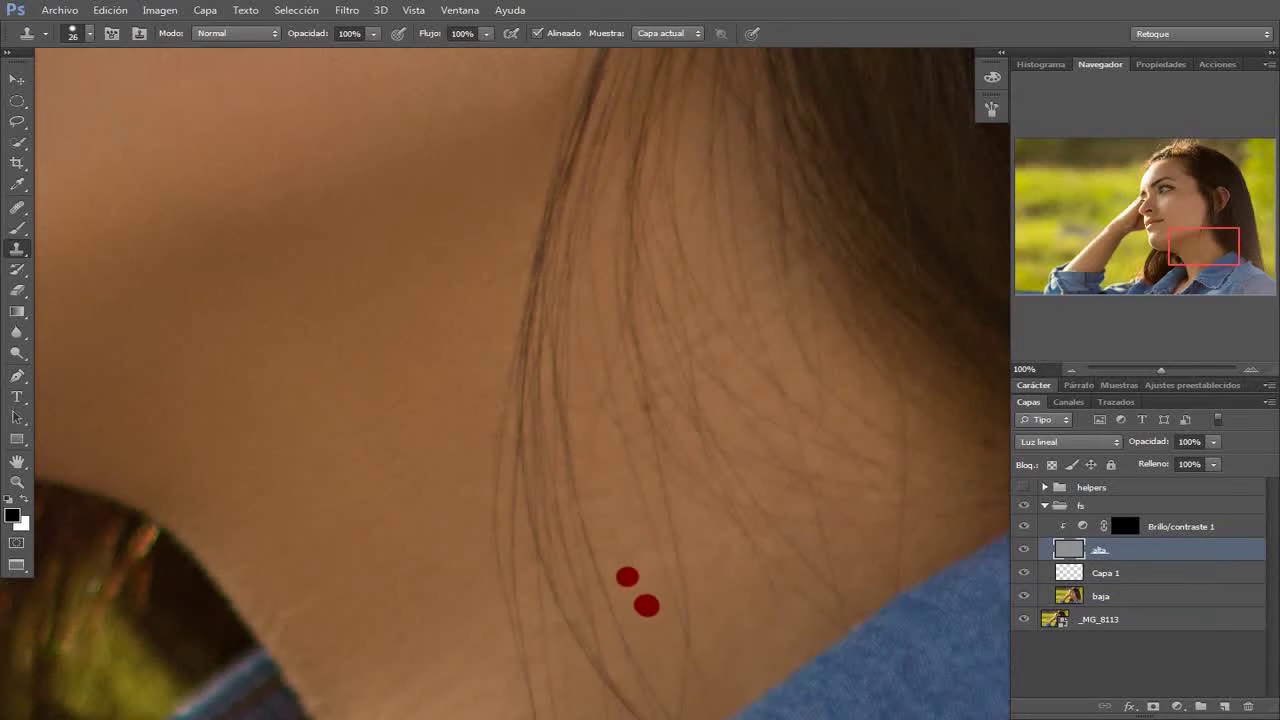
Step: Shrink the Clone Stamp to 7 then 6 px for fine detail near the denim collar
{"action": "left_click_drag", "start_coordinate": [646, 605], "coordinate": [446, 575]}
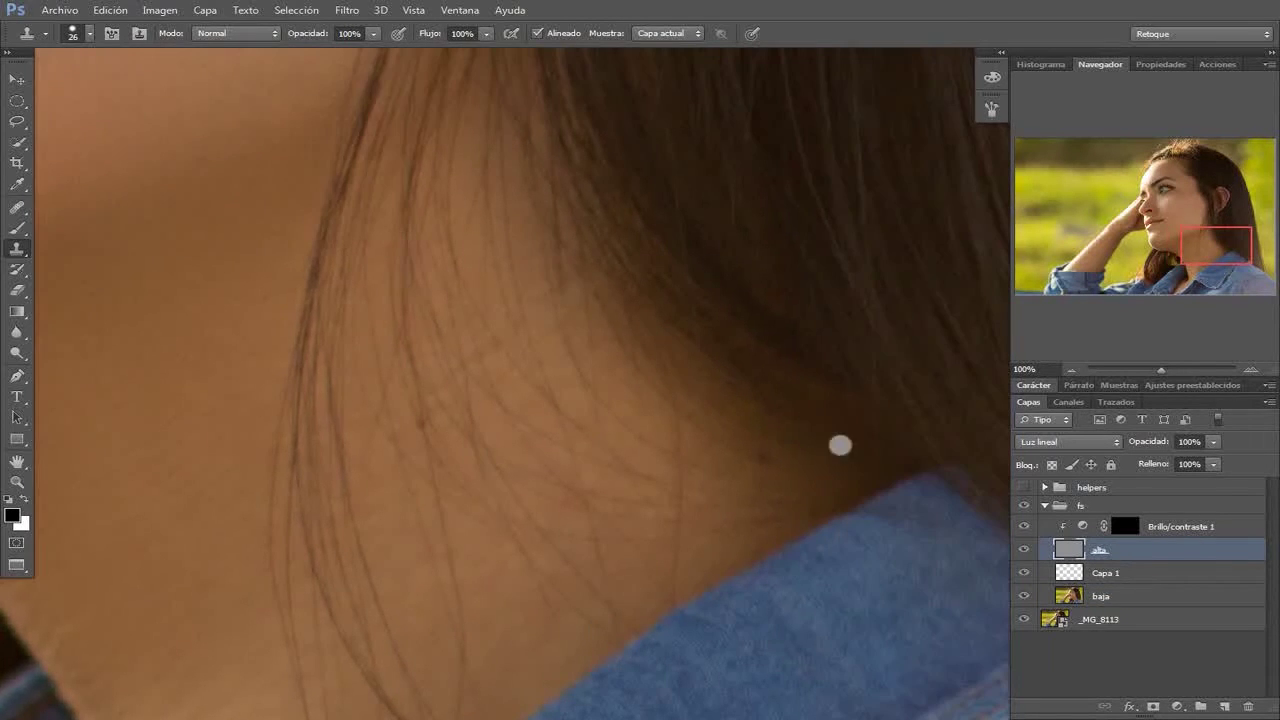
{"action": "scroll", "coordinate": [599, 487], "scroll_direction": "up", "scroll_amount": 3}
{"action": "right_click", "coordinate": [599, 437]}
{"action": "type", "text": "7"}
{"action": "key", "text": "Return"}
{"action": "right_click", "coordinate": [519, 412]}
{"action": "type", "text": "6"}
{"action": "key", "text": "Return"}
{"action": "scroll", "coordinate": [549, 394], "scroll_direction": "down", "scroll_amount": 3}
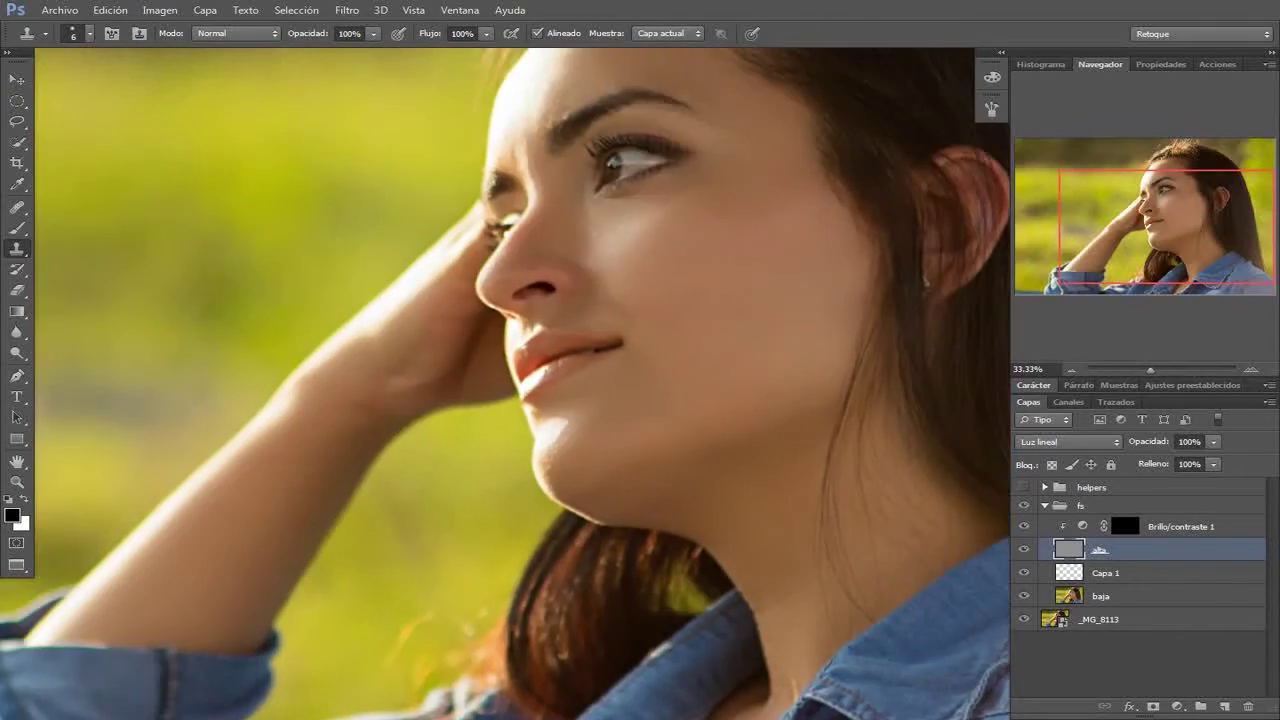
{"action": "scroll", "coordinate": [549, 394], "scroll_direction": "down", "scroll_amount": 3}
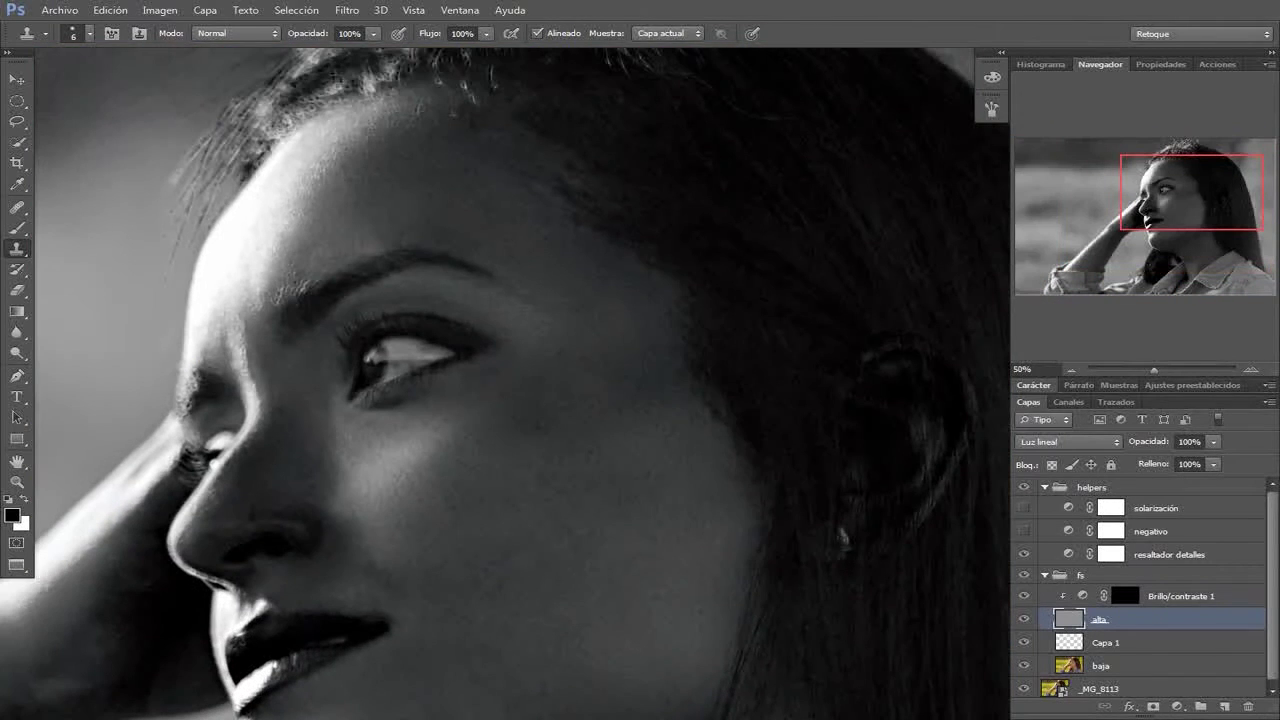
Step: Select the Healing Brush at size 30 and bring the face and arm back into view
{"action": "key", "text": "j"}
{"action": "right_click", "coordinate": [557, 391]}
{"action": "key", "text": "Escape"}
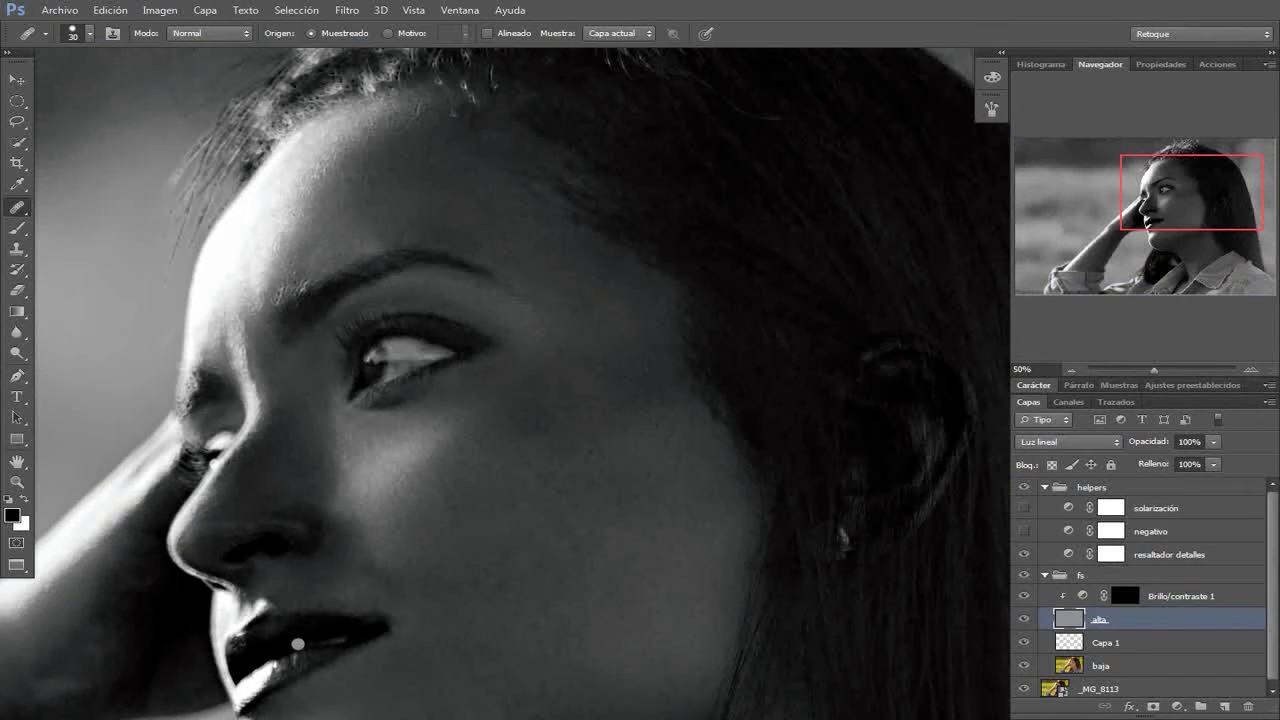
{"action": "scroll", "coordinate": [780, 556], "scroll_direction": "down", "scroll_amount": 3}
{"action": "scroll", "coordinate": [623, 509], "scroll_direction": "down", "scroll_amount": 3}
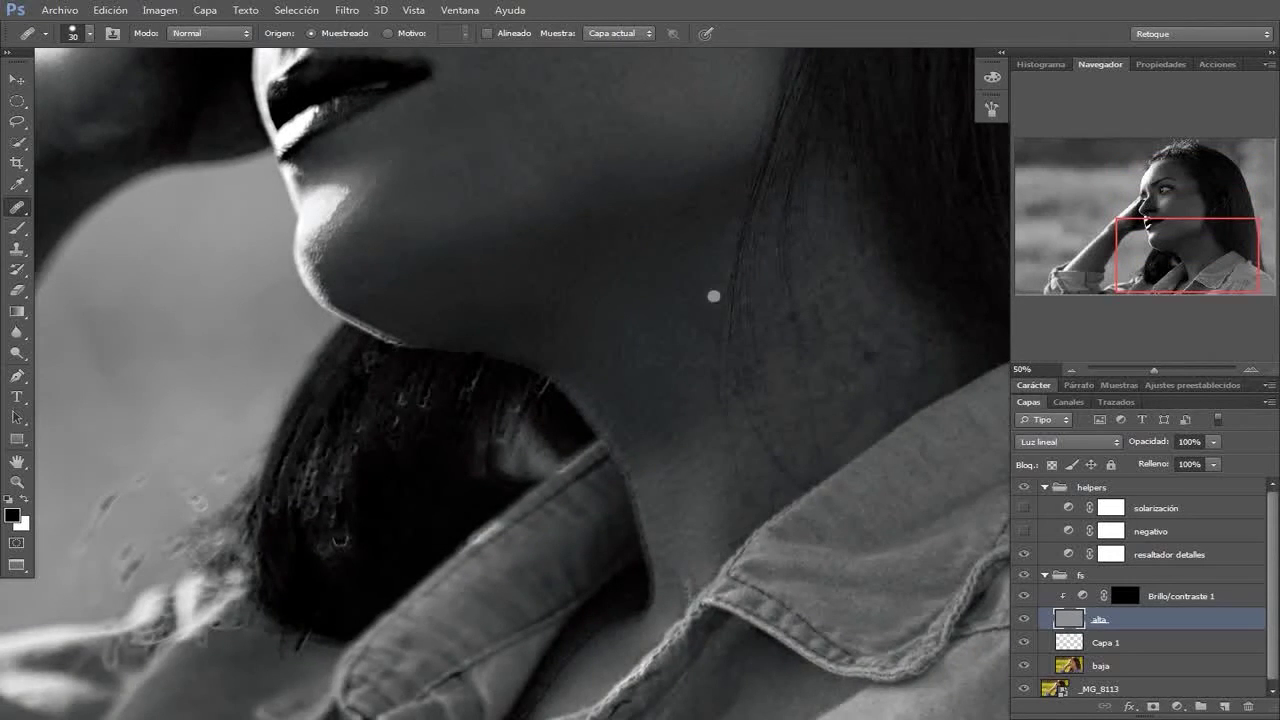
{"action": "left_click_drag", "start_coordinate": [65, 206], "coordinate": [505, 406]}
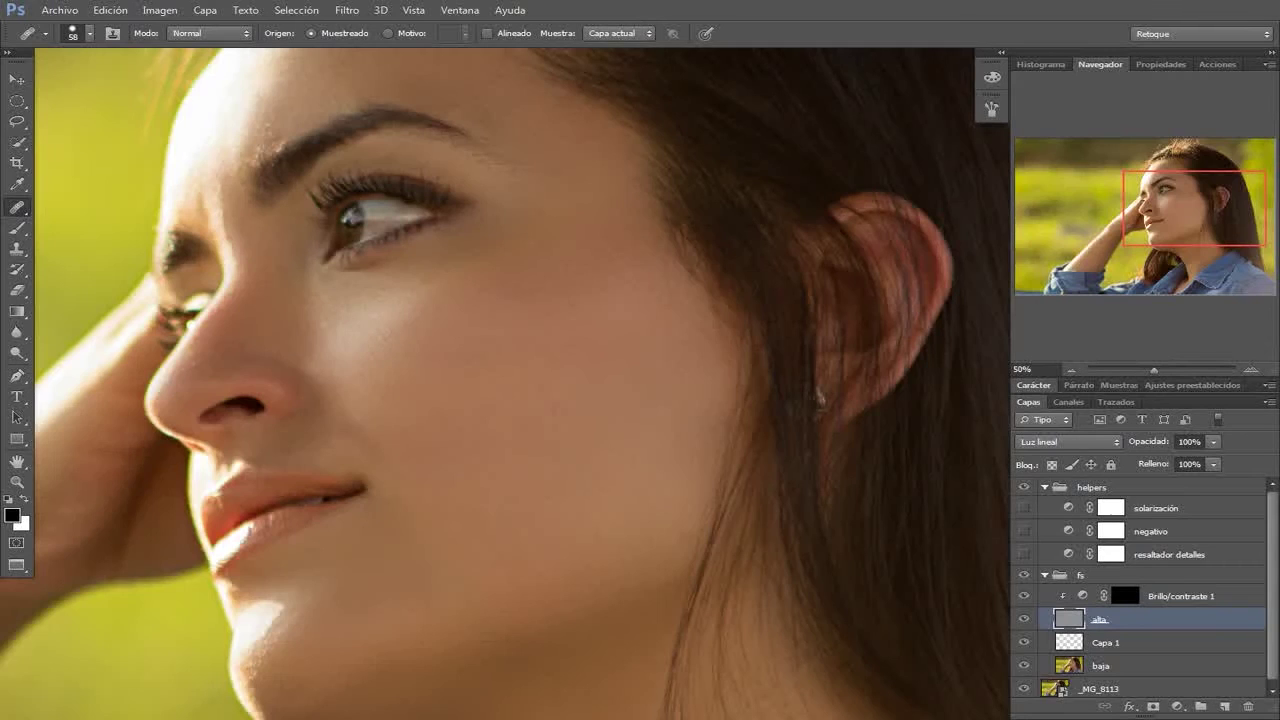
Step: Set the brush to full opacity and shrink it to 72 px
{"action": "key", "text": "0"}
{"action": "right_click", "coordinate": [496, 246]}
{"action": "left_click_drag", "start_coordinate": [560, 283], "coordinate": [540, 283]}
{"action": "key", "text": "Return"}
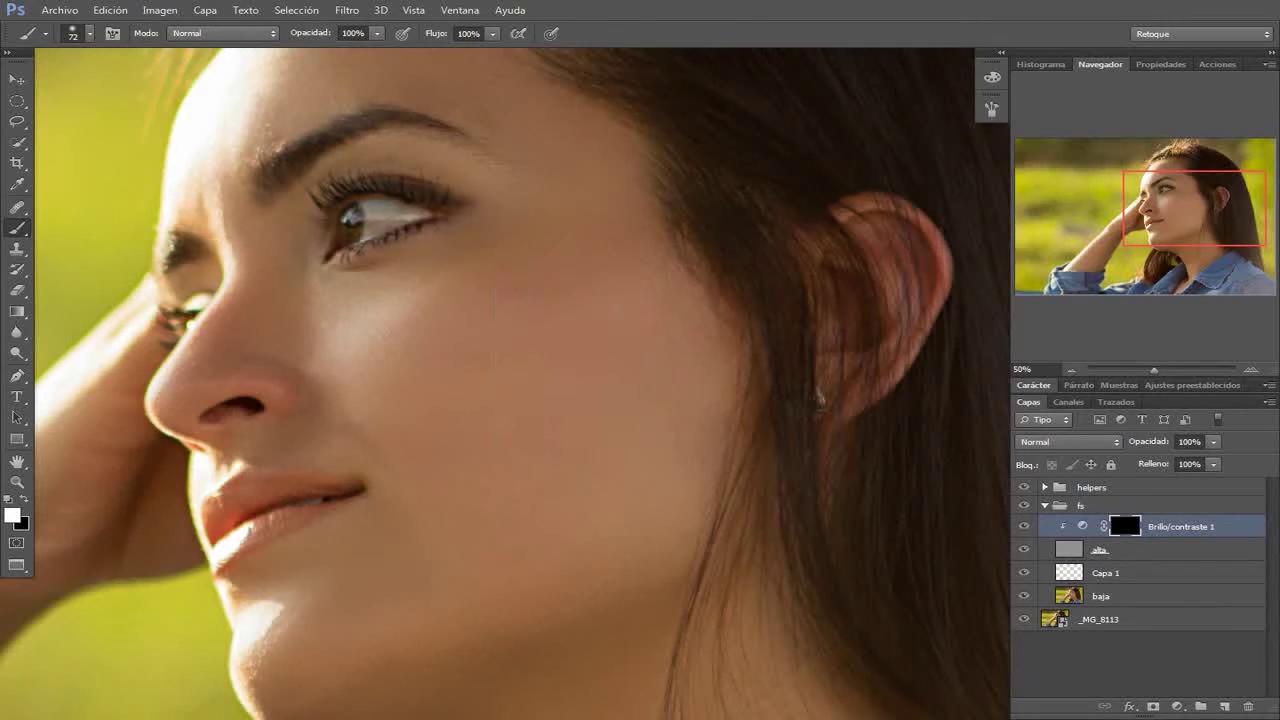
Step: Set the brush to 43% opacity and 91 px, then zoom out to the whole portrait
{"action": "key", "text": "4"}
{"action": "key", "text": "3"}
{"action": "right_click", "coordinate": [434, 142]}
{"action": "left_click_drag", "start_coordinate": [500, 179], "coordinate": [520, 179]}
{"action": "key", "text": "Return"}
{"action": "key", "text": "ctrl+minus"}
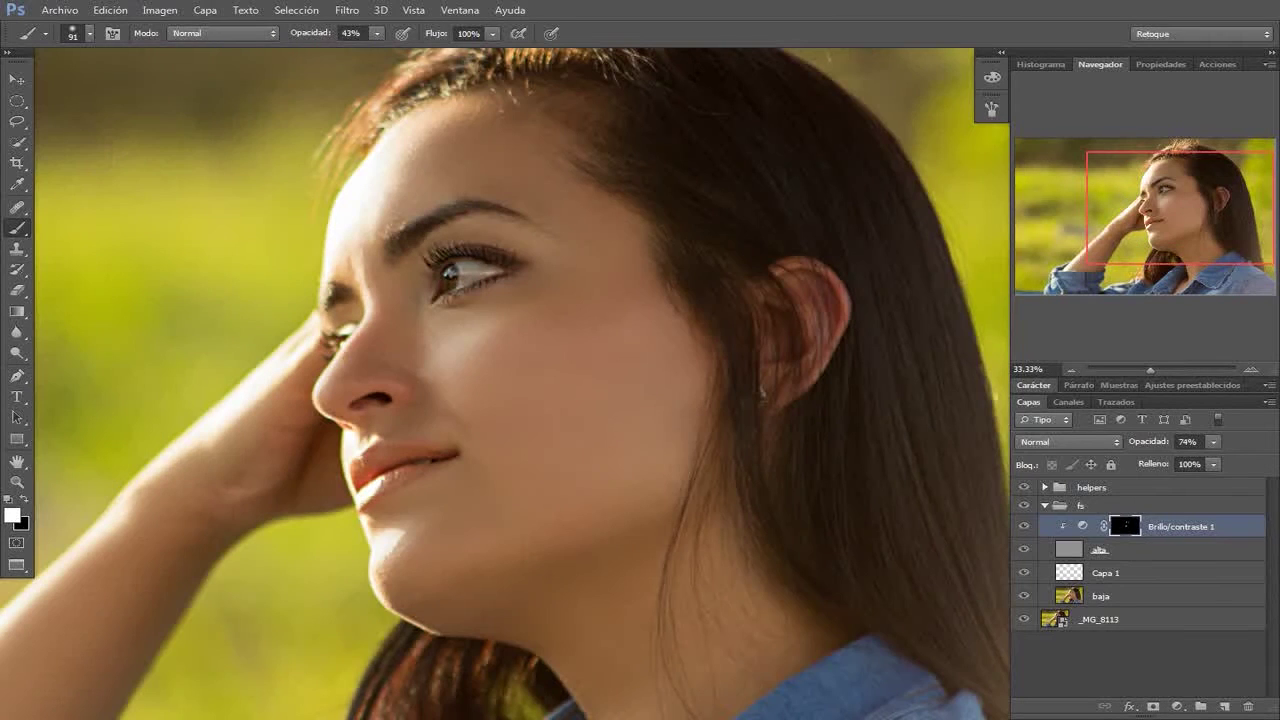
Step: Fill Capa 1 with brown, set it to Multiply, and hide it behind an inverted mask
{"action": "key", "text": "alt+bracketleft"}
{"action": "key", "text": "alt+bracketleft"}
{"action": "key", "text": "x"}
{"action": "key", "text": "alt+BackSpace"}
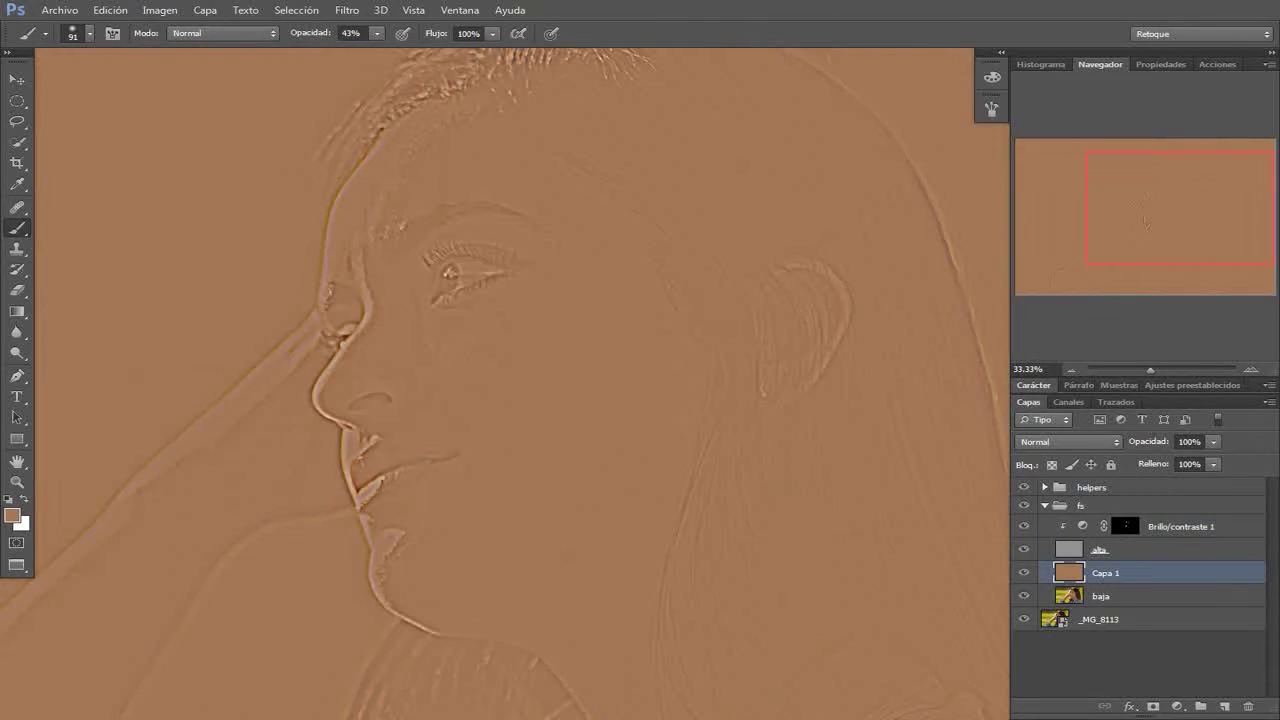
{"action": "key", "text": "shift+alt+m"}
{"action": "key", "text": "d"}
{"action": "key", "text": "ctrl+i"}
{"action": "key", "text": "0"}
Step: Paint the tone back over cheek, neck, chin, jaw and nose with a 180 px brush, then show the solarization check
{"action": "right_click", "coordinate": [614, 418]}
{"action": "type", "text": "180"}
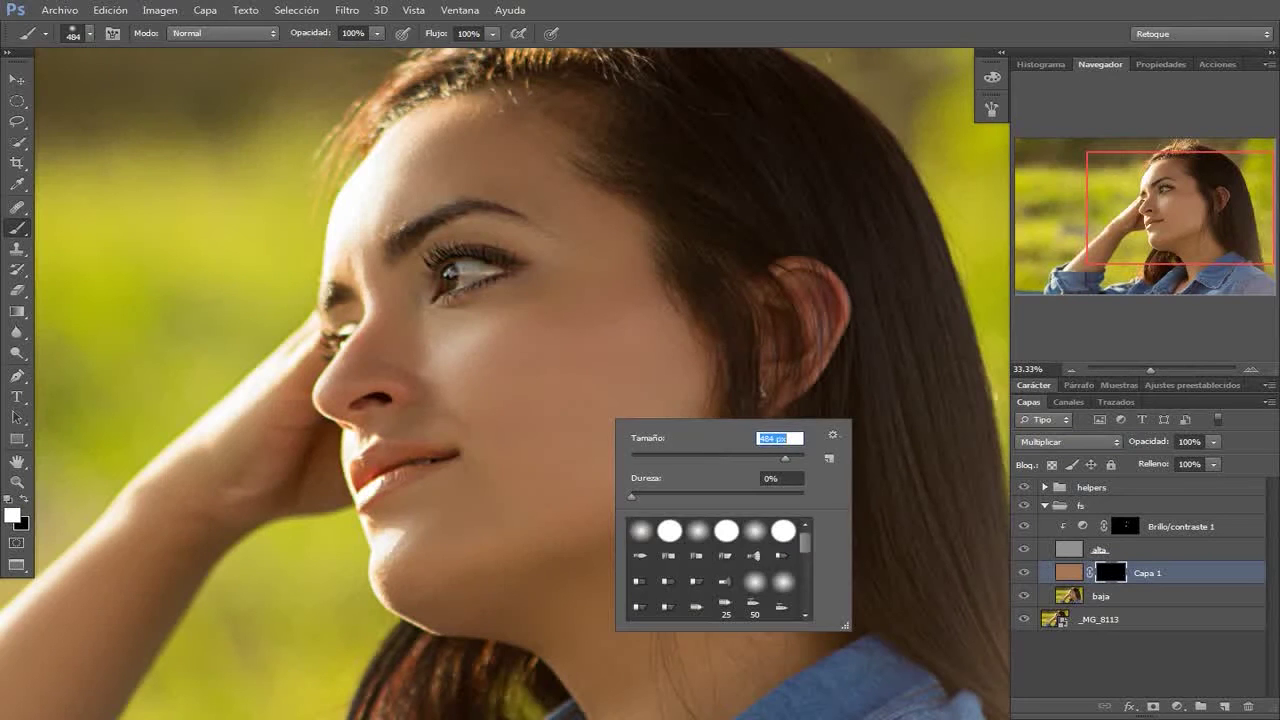
{"action": "key", "text": "Return"}
{"action": "left_click_drag", "start_coordinate": [540, 280], "coordinate": [660, 540]}
{"action": "left_click_drag", "start_coordinate": [620, 320], "coordinate": [660, 550]}
{"action": "left_click_drag", "start_coordinate": [560, 500], "coordinate": [800, 660]}
{"action": "mouse_move", "coordinate": [400, 490]}
{"action": "left_mouse_down"}
{"action": "mouse_move", "coordinate": [500, 610]}
{"action": "mouse_move", "coordinate": [350, 280]}
{"action": "mouse_move", "coordinate": [500, 340]}
{"action": "left_mouse_up"}
{"action": "left_click", "coordinate": [1044, 487]}
{"action": "left_click", "coordinate": [1023, 508]}
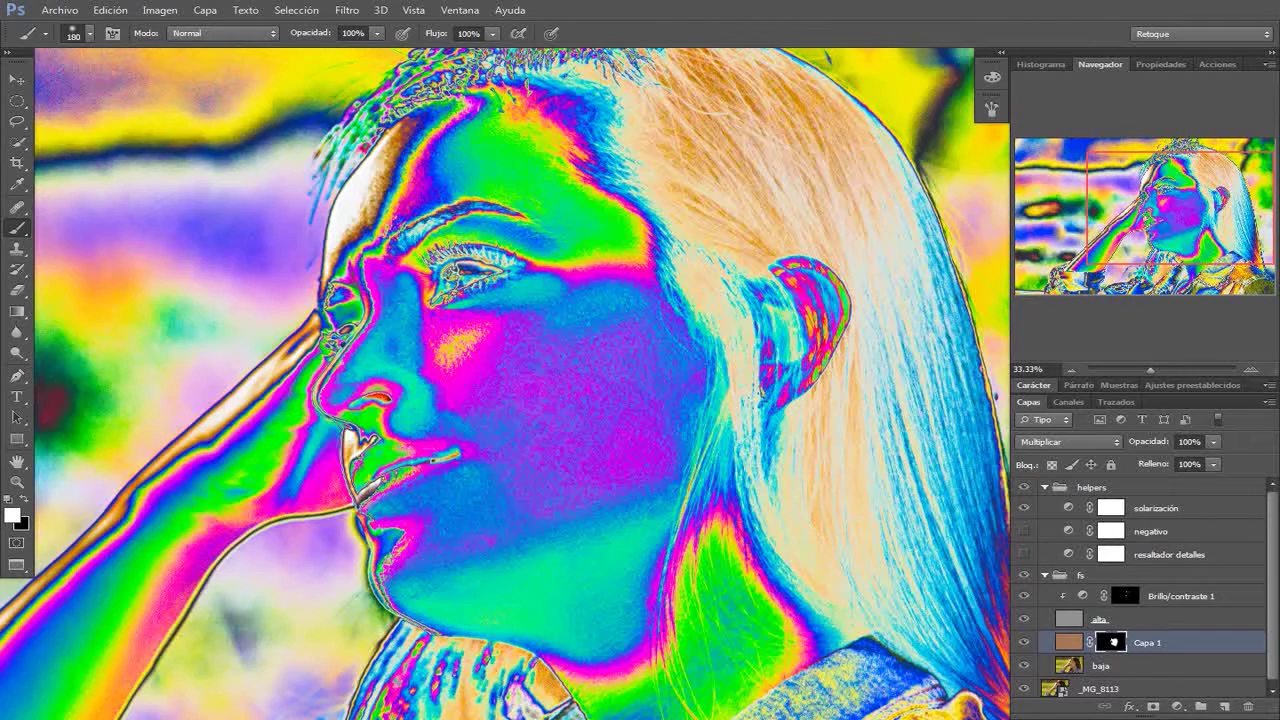
Step: Hide the solarization view and paint the brown tone over forehead, brow, eyes, temple, chin, ear and neck
{"action": "left_click", "coordinate": [1023, 487]}
{"action": "left_click_drag", "start_coordinate": [560, 260], "coordinate": [450, 110]}
{"action": "left_click_drag", "start_coordinate": [400, 190], "coordinate": [570, 180]}
{"action": "mouse_move", "coordinate": [540, 130]}
{"action": "left_mouse_down"}
{"action": "mouse_move", "coordinate": [480, 240]}
{"action": "mouse_move", "coordinate": [420, 290]}
{"action": "mouse_move", "coordinate": [370, 130]}
{"action": "mouse_move", "coordinate": [480, 240]}
{"action": "left_mouse_up"}
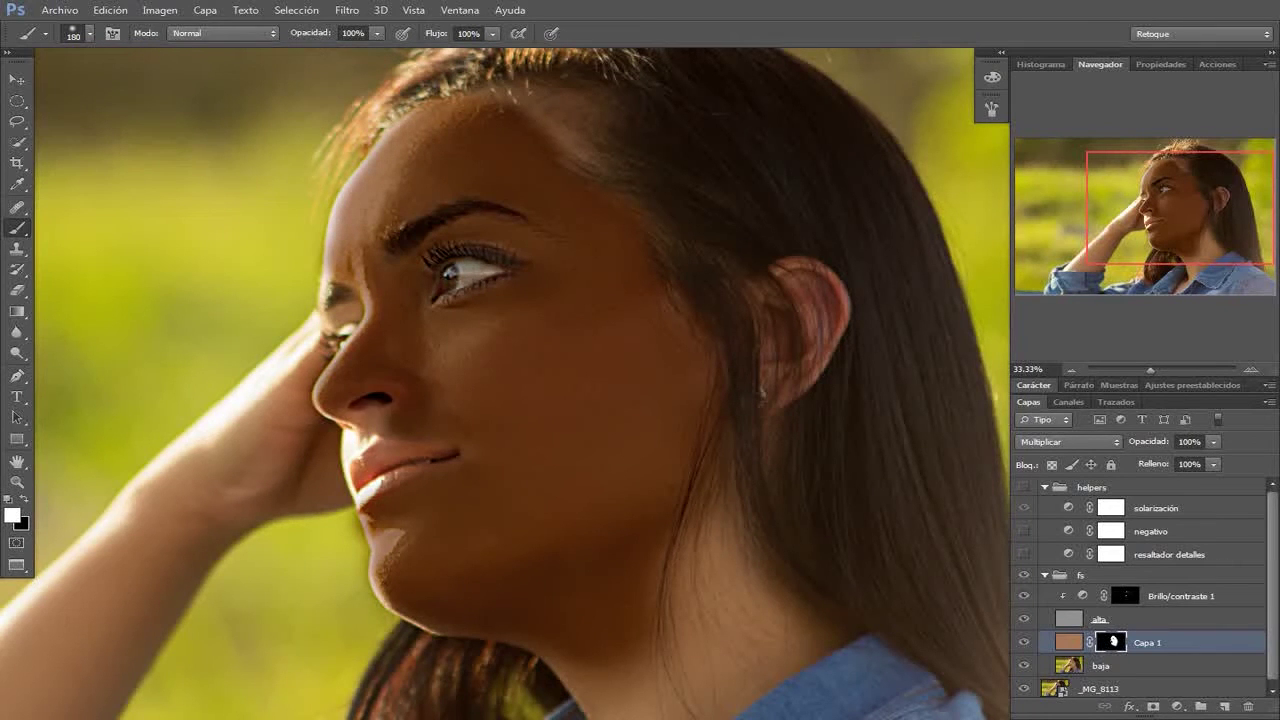
{"action": "left_click_drag", "start_coordinate": [360, 390], "coordinate": [420, 450]}
{"action": "left_click_drag", "start_coordinate": [600, 400], "coordinate": [520, 275]}
{"action": "left_click_drag", "start_coordinate": [230, 150], "coordinate": [280, 205]}
{"action": "mouse_move", "coordinate": [650, 130]}
{"action": "left_mouse_down"}
{"action": "mouse_move", "coordinate": [760, 235]}
{"action": "mouse_move", "coordinate": [610, 560]}
{"action": "left_mouse_up"}
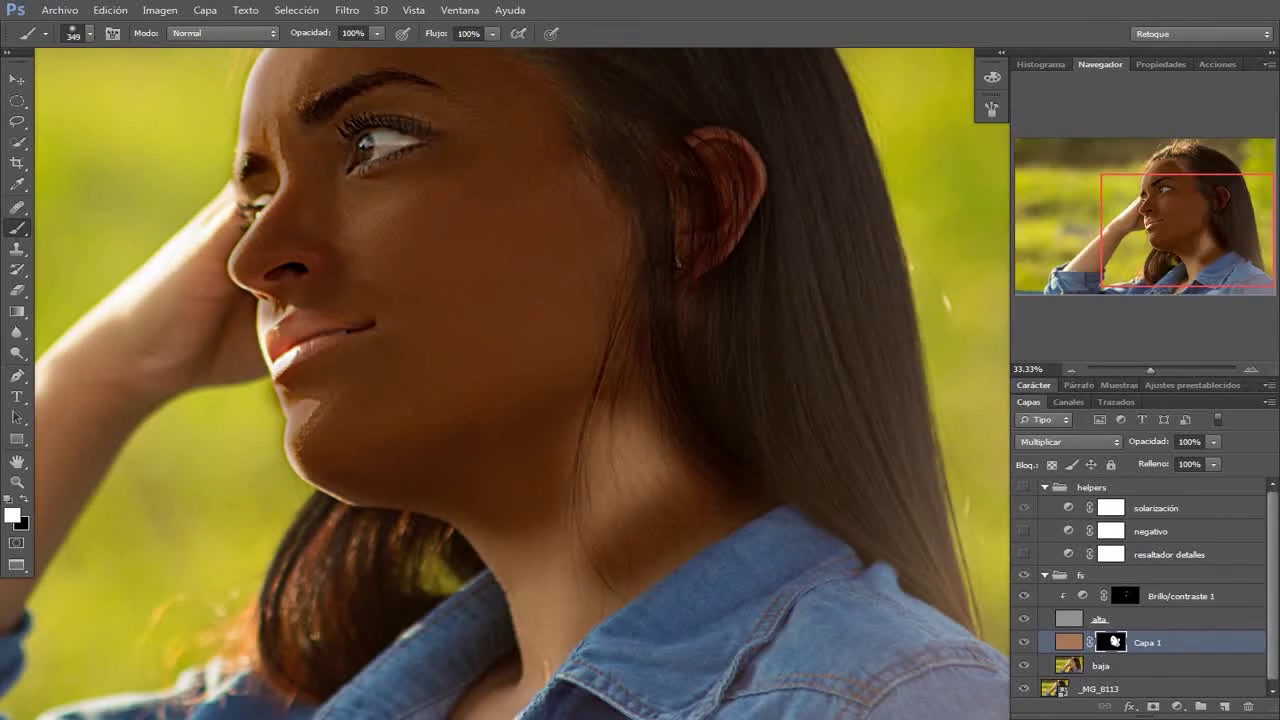
{"action": "left_click_drag", "start_coordinate": [500, 450], "coordinate": [540, 280]}
{"action": "left_click_drag", "start_coordinate": [600, 380], "coordinate": [540, 560]}
{"action": "left_click_drag", "start_coordinate": [500, 450], "coordinate": [450, 260]}
Step: Extend the brown tone onto the hand and along the forearm
{"action": "right_click", "coordinate": [675, 378]}
{"action": "key", "text": "Return"}
{"action": "key", "text": "x"}
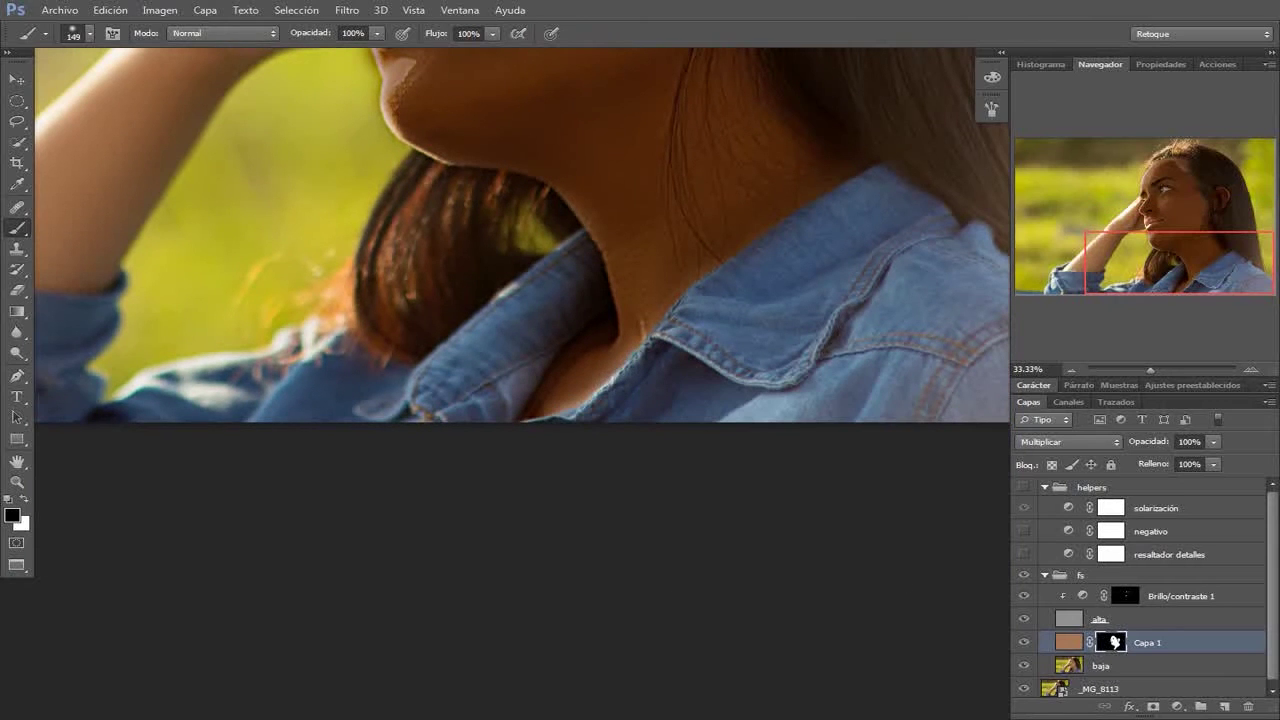
{"action": "left_click_drag", "start_coordinate": [560, 330], "coordinate": [780, 537]}
{"action": "right_click", "coordinate": [588, 280]}
{"action": "key", "text": "Return"}
{"action": "key", "text": "x"}
{"action": "left_click_drag", "start_coordinate": [640, 230], "coordinate": [530, 320]}
{"action": "left_click_drag", "start_coordinate": [620, 110], "coordinate": [420, 340]}
{"action": "mouse_move", "coordinate": [540, 320]}
{"action": "left_mouse_down"}
{"action": "mouse_move", "coordinate": [360, 530]}
{"action": "mouse_move", "coordinate": [170, 545]}
{"action": "mouse_move", "coordinate": [240, 470]}
{"action": "left_mouse_up"}
{"action": "left_click_drag", "start_coordinate": [420, 360], "coordinate": [290, 490]}
Step: Switch to painting black with a 104 px brush at 63% opacity
{"action": "key", "text": "x"}
{"action": "key", "text": "2"}
{"action": "key", "text": "7"}
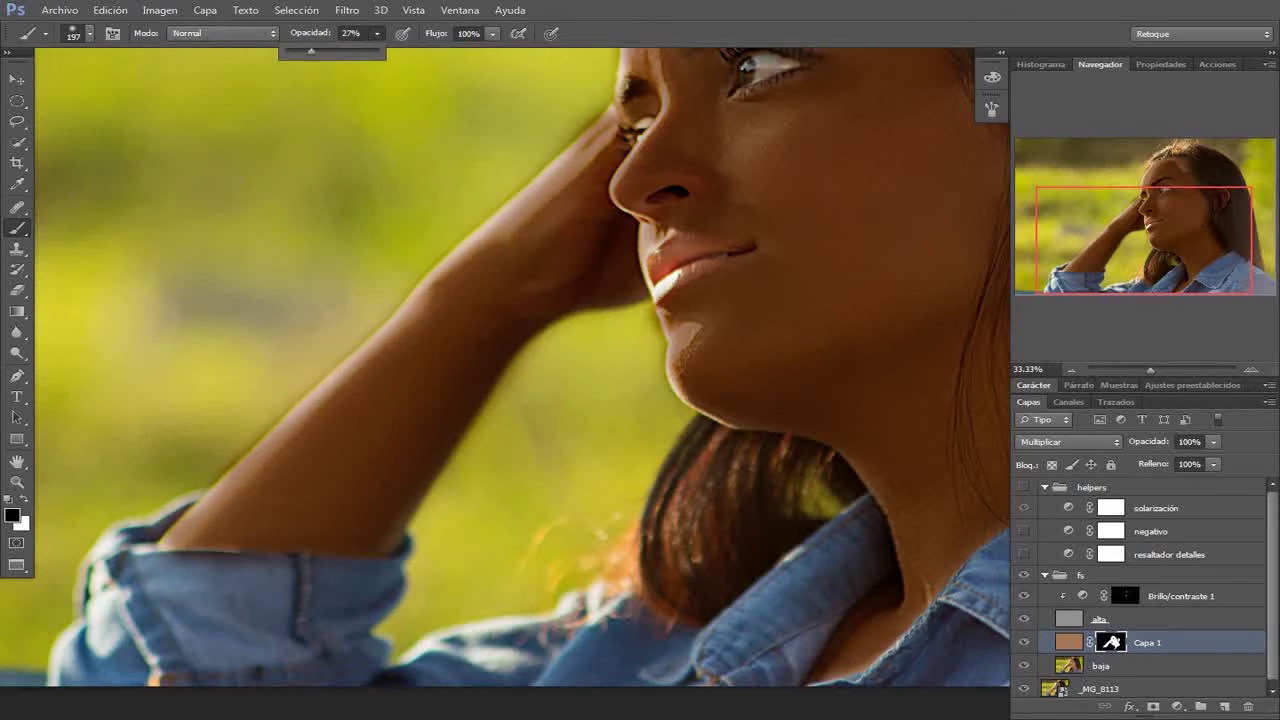
{"action": "right_click", "coordinate": [628, 450]}
{"action": "type", "text": "104"}
{"action": "key", "text": "Return"}
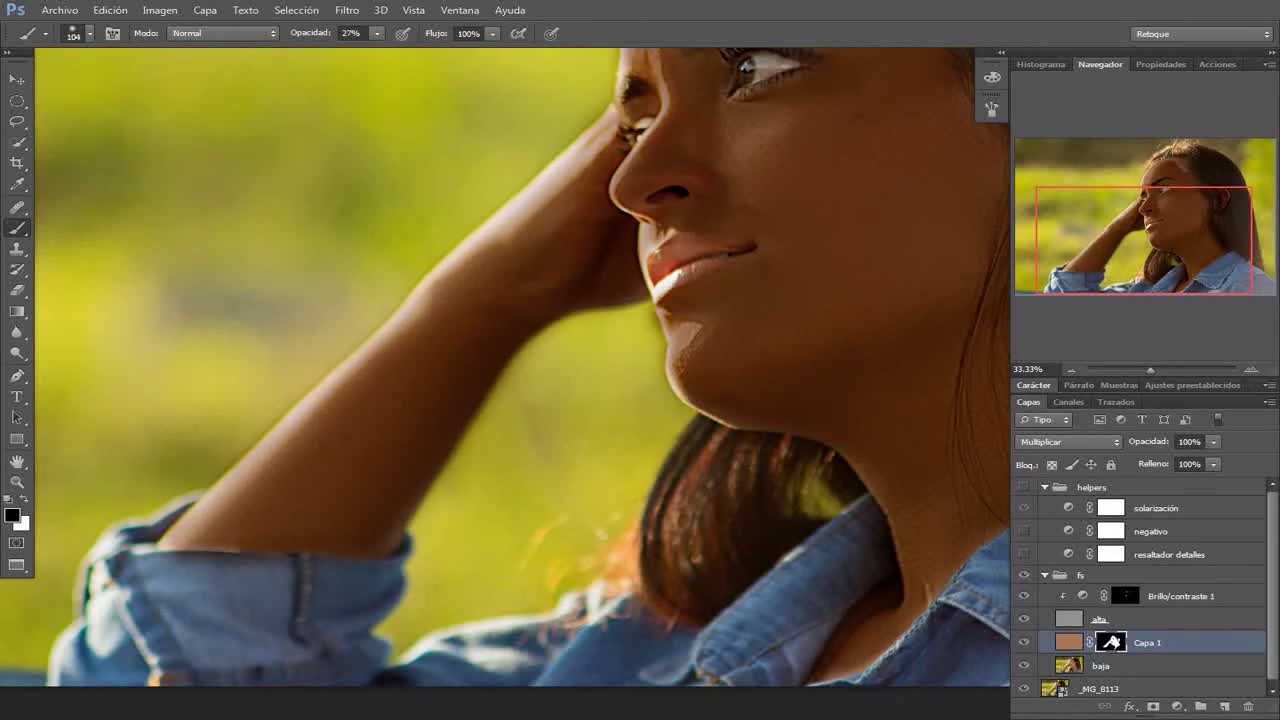
{"action": "left_click_drag", "start_coordinate": [700, 250], "coordinate": [300, 350]}
{"action": "key", "text": "6"}
{"action": "key", "text": "3"}
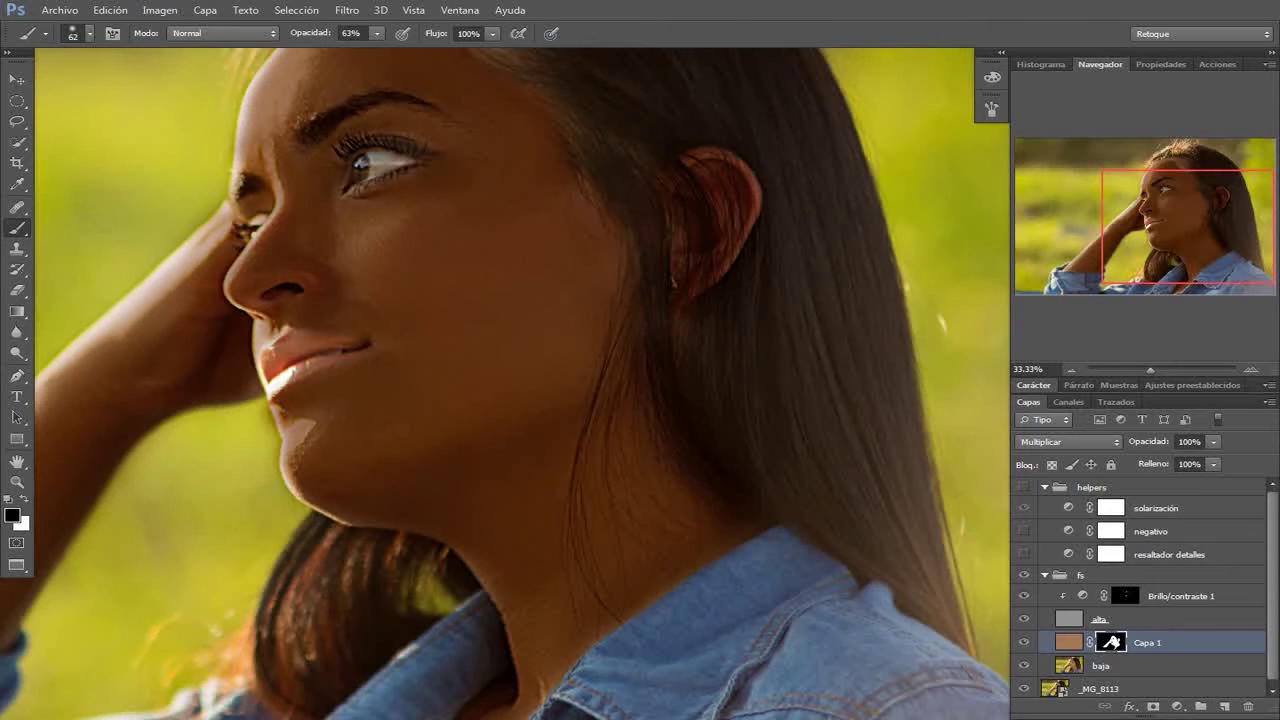
Step: Resize the brush to 100 px at 38% opacity, then 422 px, swapping colours back
{"action": "left_click_drag", "start_coordinate": [402, 225], "coordinate": [482, 330]}
{"action": "right_click", "coordinate": [482, 330]}
{"action": "type", "text": "100"}
{"action": "key", "text": "Return"}
{"action": "key", "text": "3"}
{"action": "key", "text": "8"}
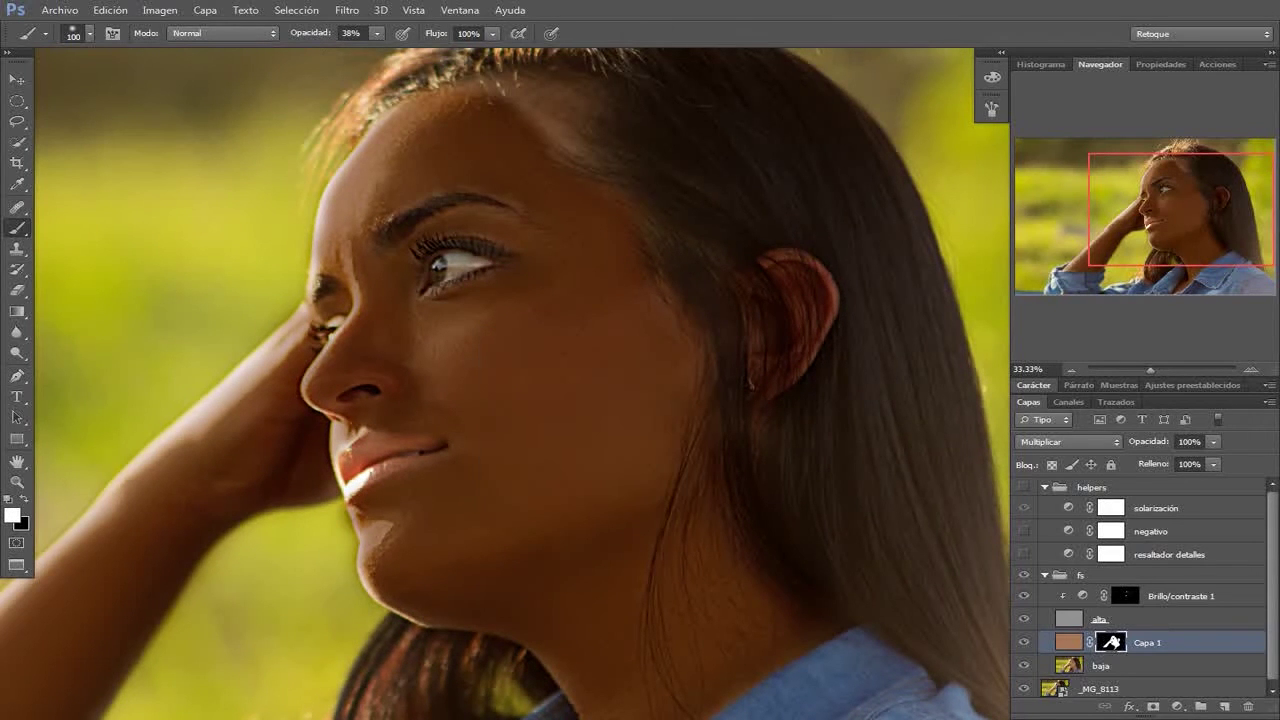
{"action": "right_click", "coordinate": [782, 332]}
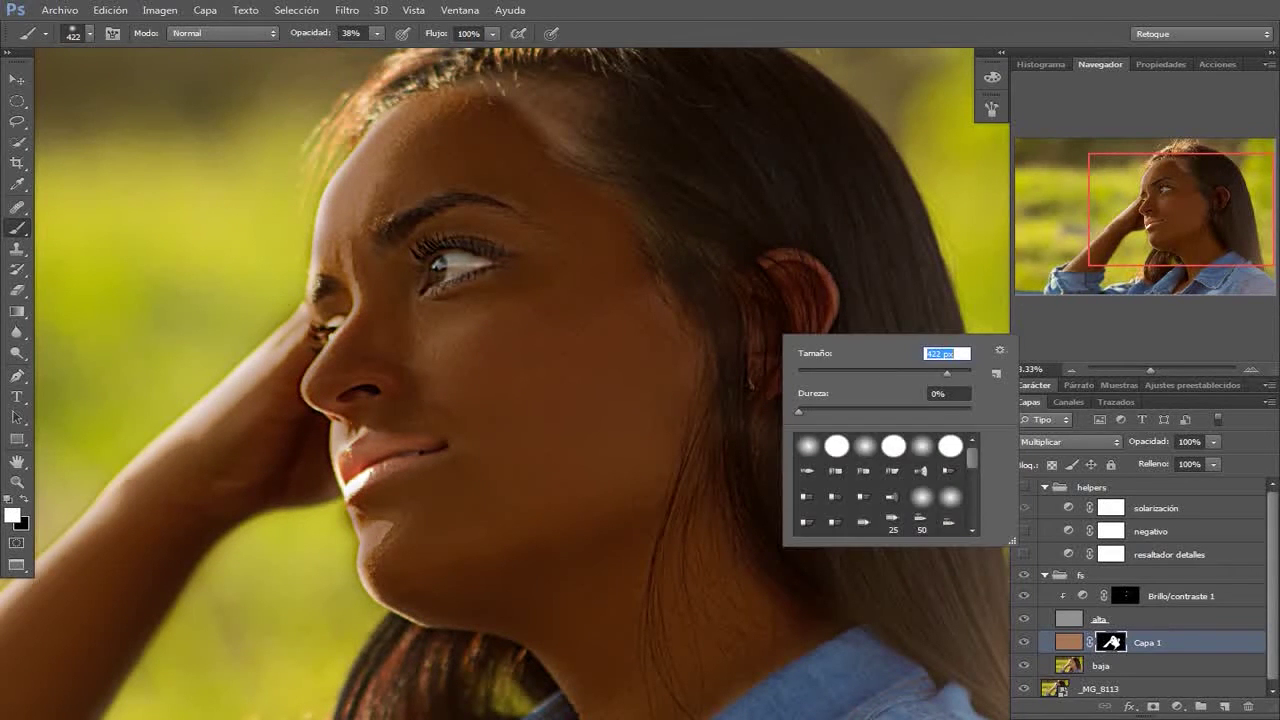
{"action": "key", "text": "Return"}
{"action": "key", "text": "x"}
{"action": "key", "text": "x"}
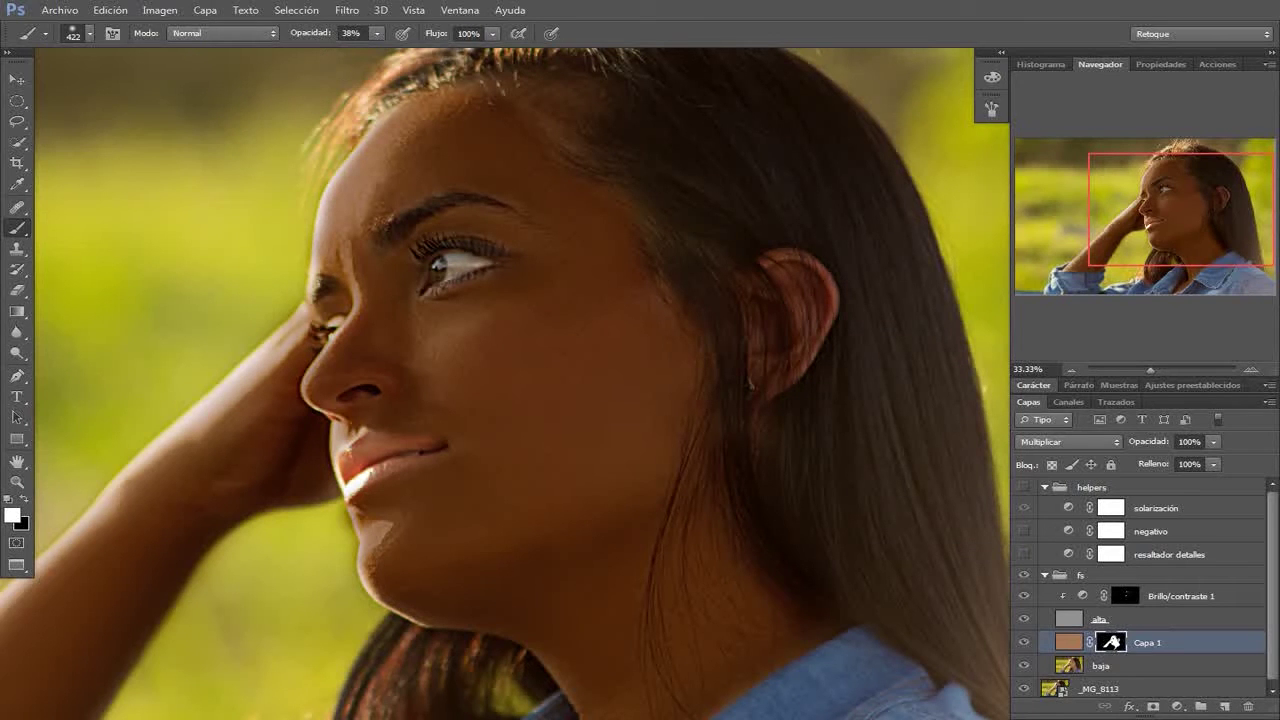
{"action": "left_click_drag", "start_coordinate": [700, 400], "coordinate": [643, 315]}
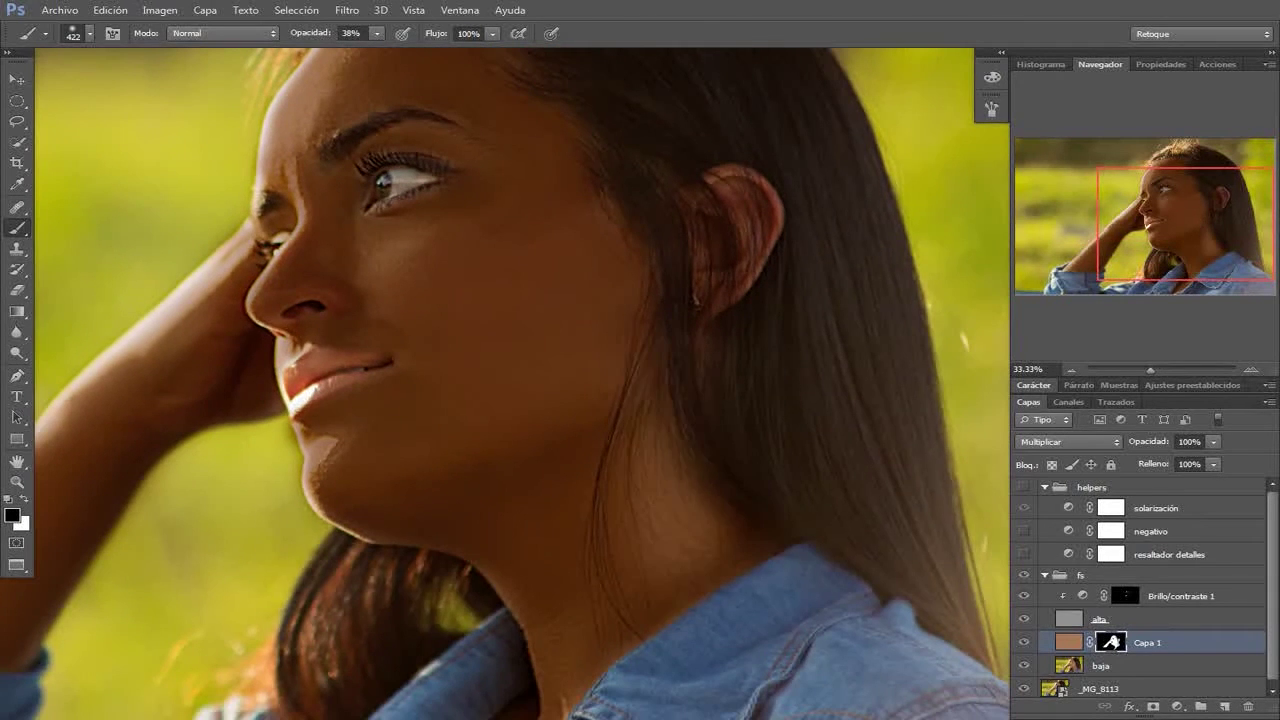
Step: Set Capa 1 to Tono blending, adjust its opacity, check the helper views, and collapse fs
{"action": "left_click", "coordinate": [1068, 441]}
{"action": "left_click", "coordinate": [1030, 388]}
{"action": "key", "text": "ctrl+0"}
{"action": "left_click", "coordinate": [1213, 441]}
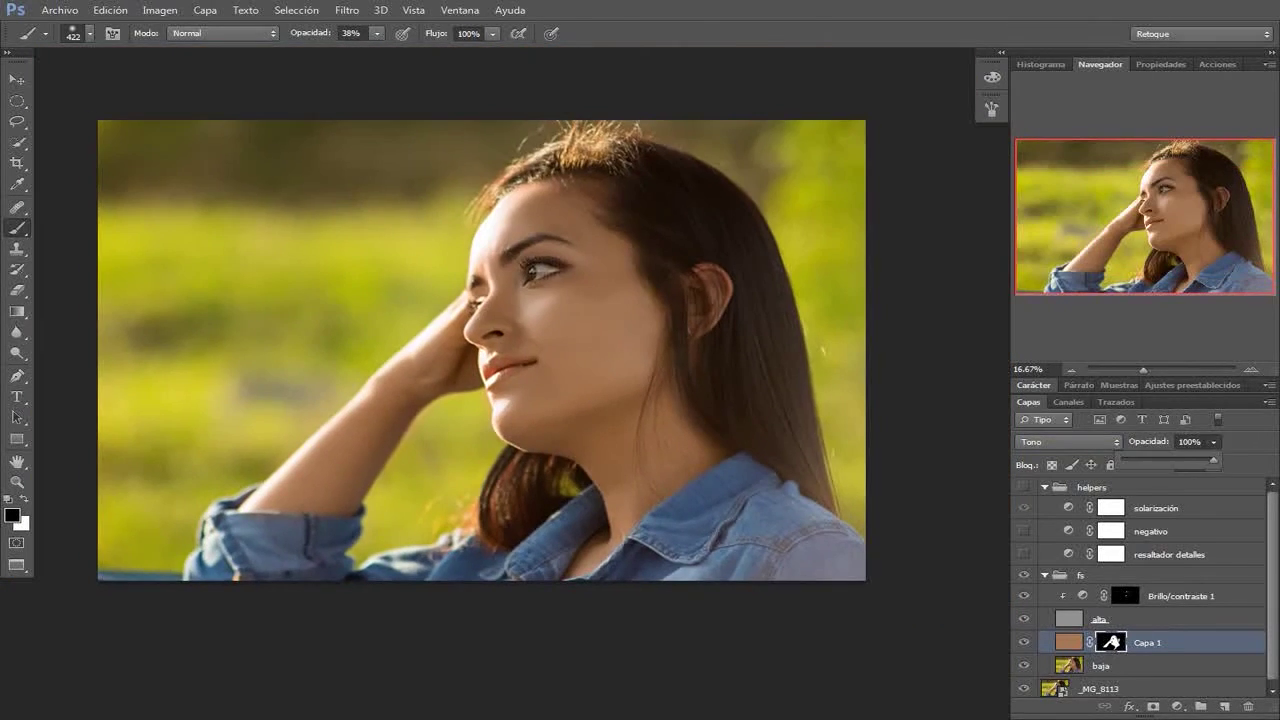
{"action": "left_click", "coordinate": [1023, 487]}
{"action": "left_click_drag", "start_coordinate": [1176, 459], "coordinate": [1236, 459]}
{"action": "left_click", "coordinate": [1023, 531]}
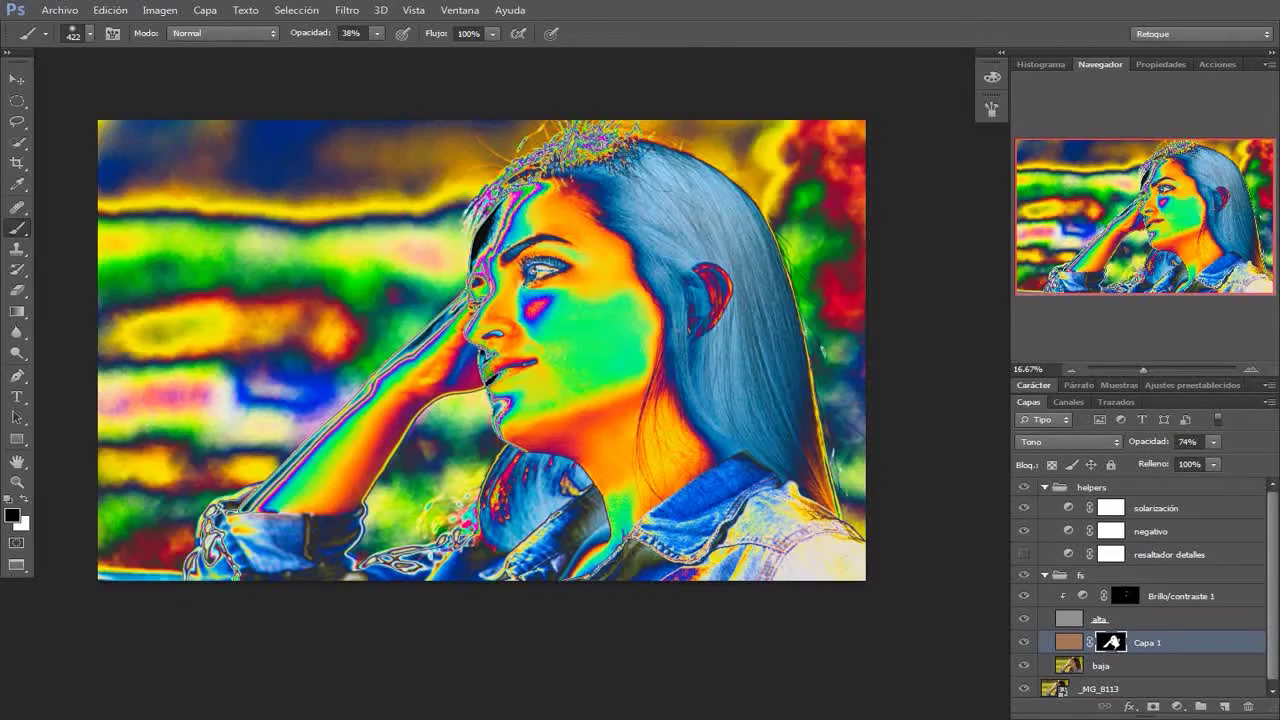
{"action": "left_click", "coordinate": [1023, 487]}
{"action": "left_click", "coordinate": [1044, 505]}
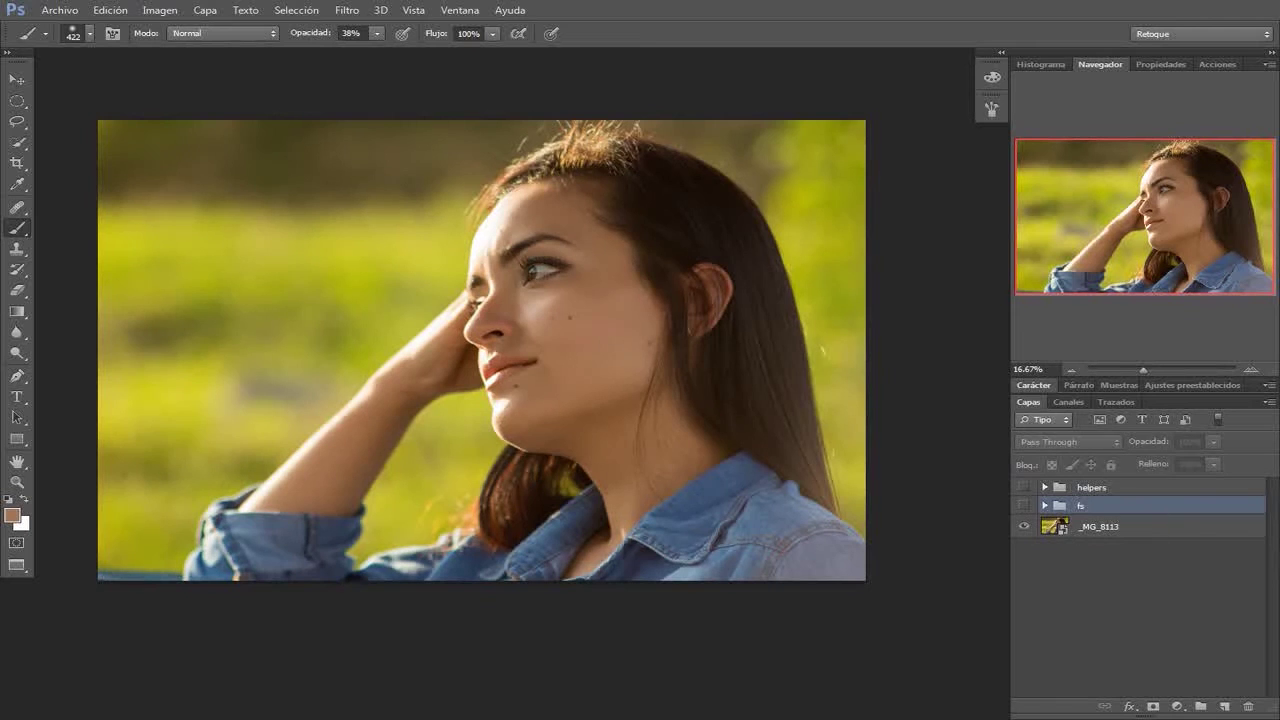
{"action": "left_click", "coordinate": [1177, 706]}
Step: Add Soft Light solid-colour fill layers 'b' and 'd' and group them as d&b
{"action": "left_click", "coordinate": [1162, 357]}
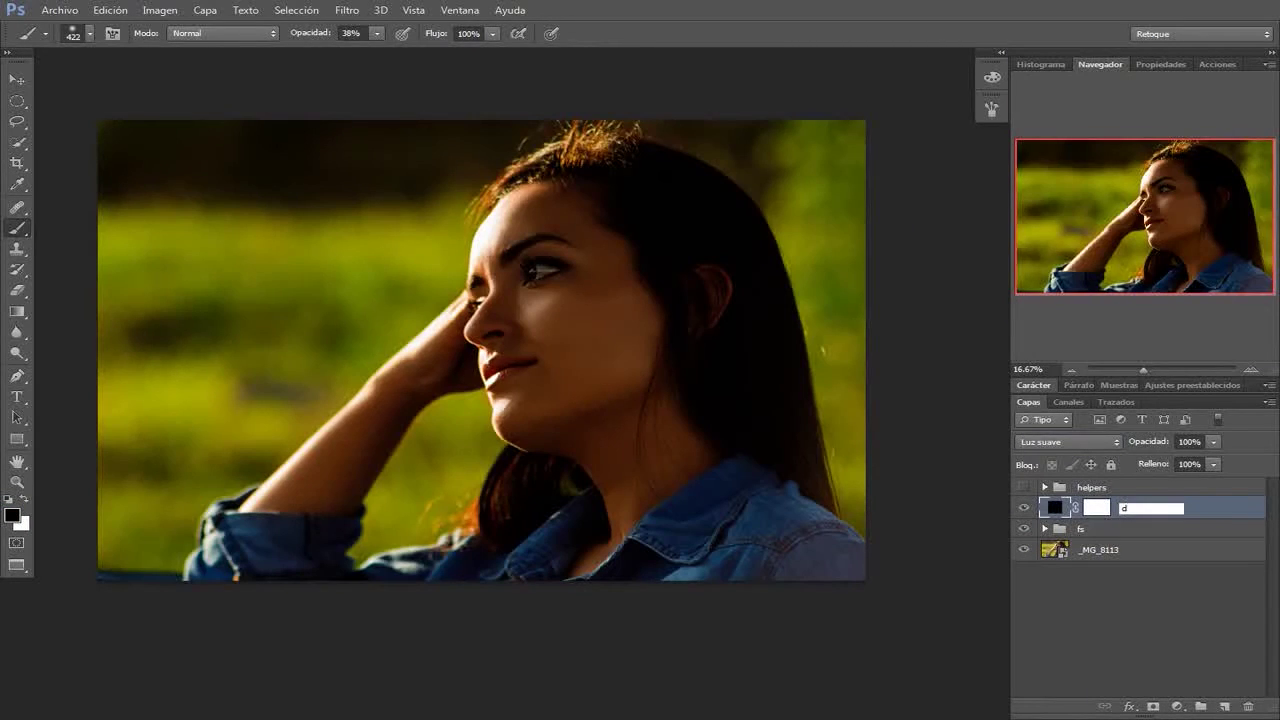
{"action": "type", "text": "d"}
{"action": "key", "text": "Return"}
{"action": "left_click", "coordinate": [1177, 706]}
{"action": "left_click", "coordinate": [1128, 363]}
{"action": "type", "text": "d"}
{"action": "left_click", "coordinate": [1069, 441]}
{"action": "left_click", "coordinate": [1086, 234]}
{"action": "key", "text": "ctrl+g"}
Step: Add a black-and-white helper view and invert the masks of layers b and d to black
{"action": "left_click", "coordinate": [1177, 706]}
{"action": "left_click", "coordinate": [1110, 545]}
{"action": "key", "text": "ctrl+i"}
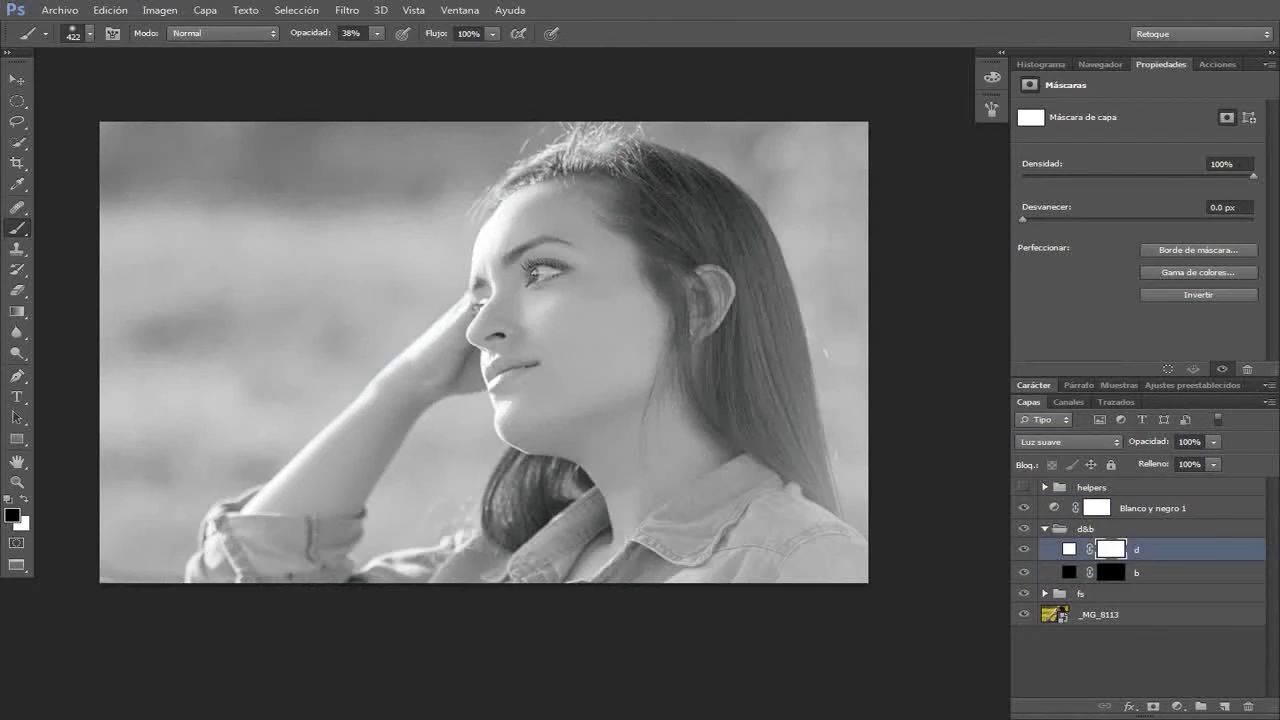
{"action": "key", "text": "ctrl+i"}
{"action": "scroll", "coordinate": [651, 313], "scroll_direction": "up", "scroll_amount": 3}
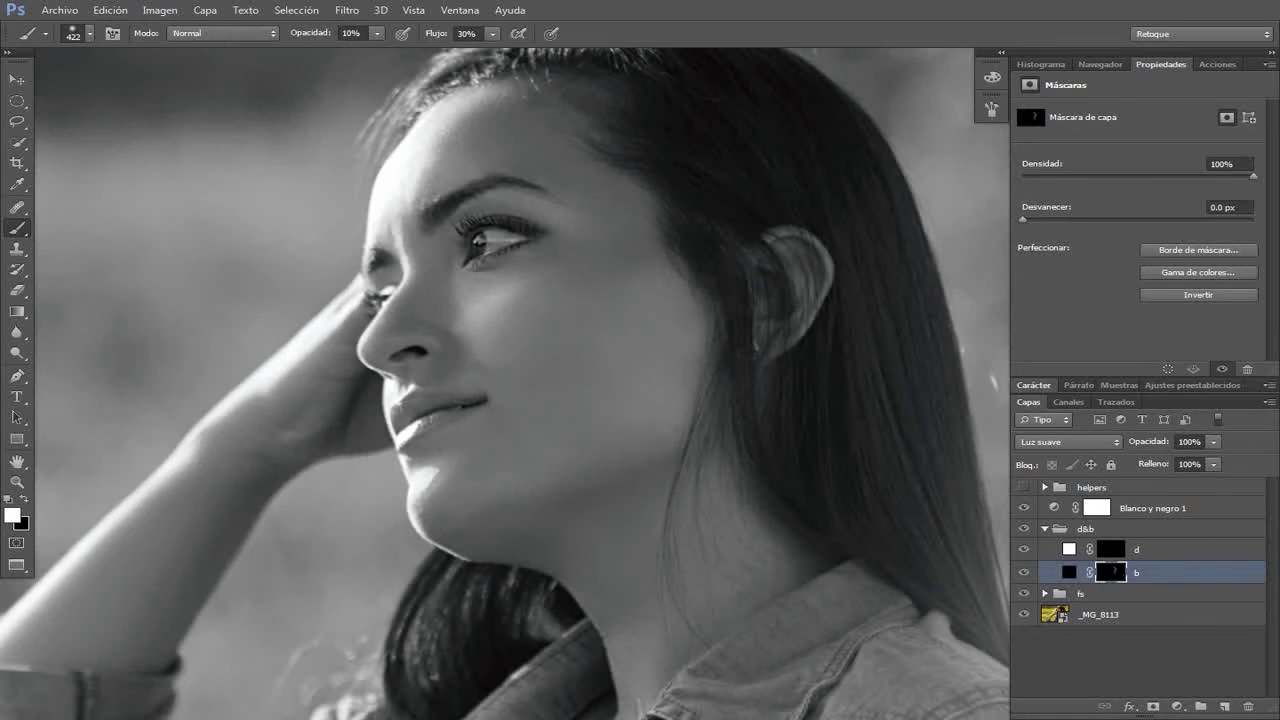
Step: Size the brush to about 127 px and darken the shadow along the shirt collar
{"action": "right_click", "coordinate": [714, 333]}
{"action": "right_click", "coordinate": [681, 334]}
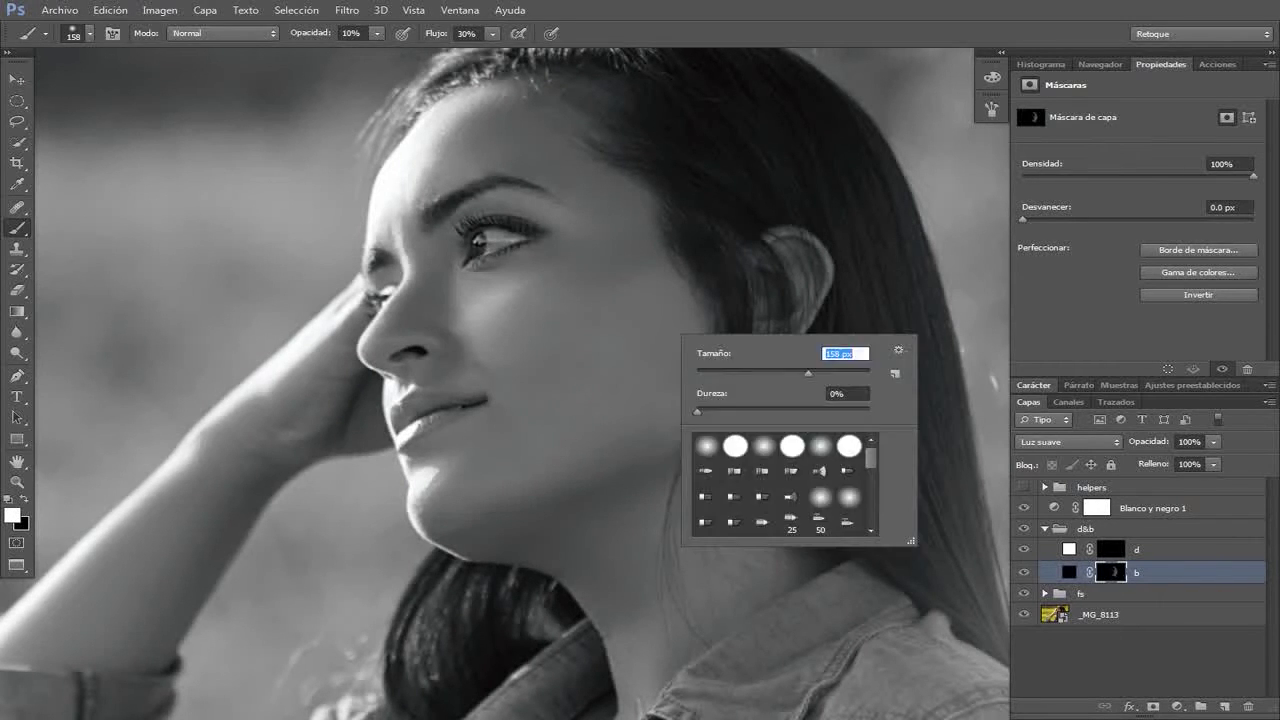
{"action": "right_click", "coordinate": [600, 408]}
{"action": "right_click", "coordinate": [866, 354]}
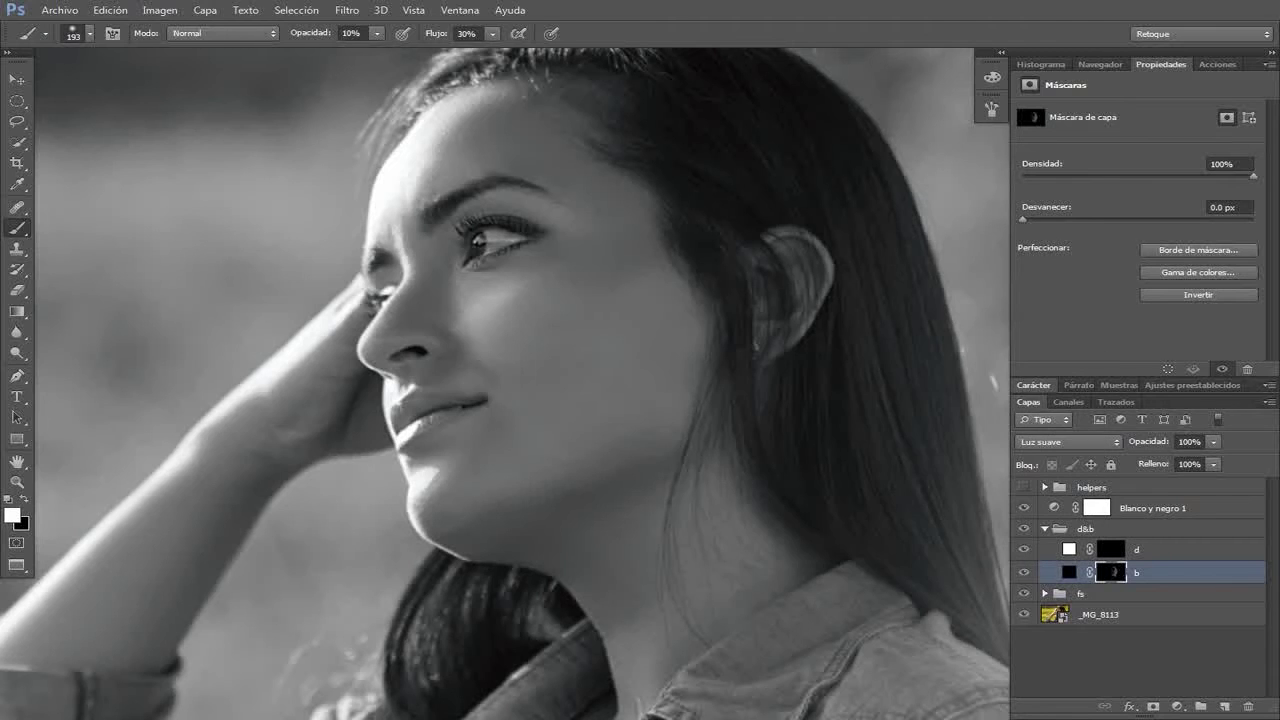
{"action": "right_click", "coordinate": [765, 357]}
{"action": "scroll", "coordinate": [690, 420], "scroll_direction": "down", "scroll_amount": 5}
{"action": "right_click", "coordinate": [690, 420]}
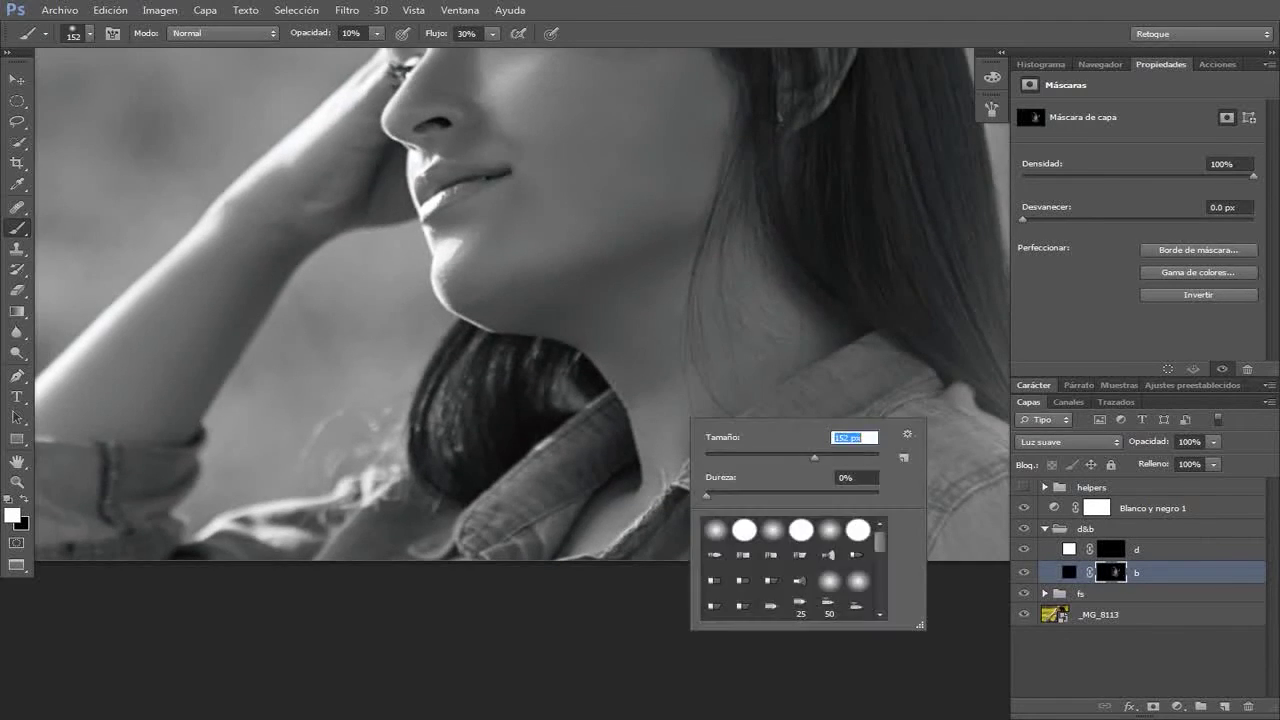
{"action": "scroll", "coordinate": [690, 420], "scroll_direction": "up", "scroll_amount": 3}
{"action": "right_click", "coordinate": [556, 378]}
{"action": "right_click", "coordinate": [556, 428]}
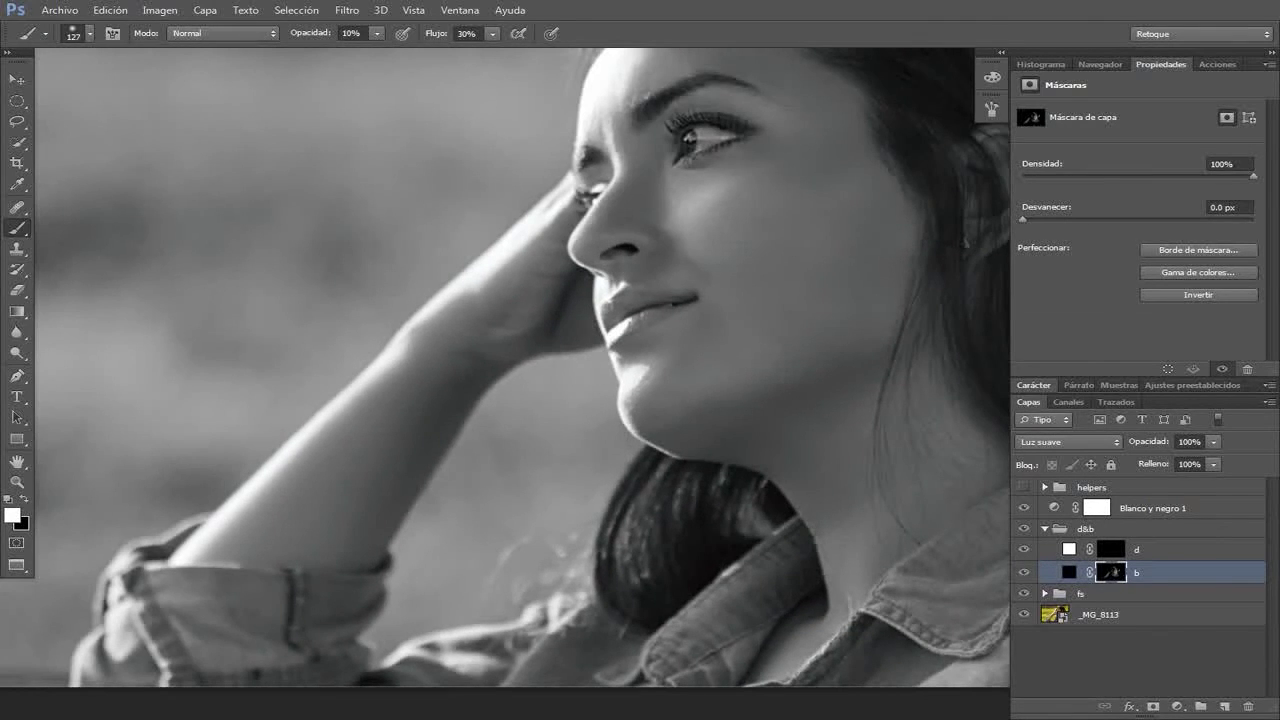
{"action": "scroll", "coordinate": [505, 370], "scroll_direction": "down", "scroll_amount": 3}
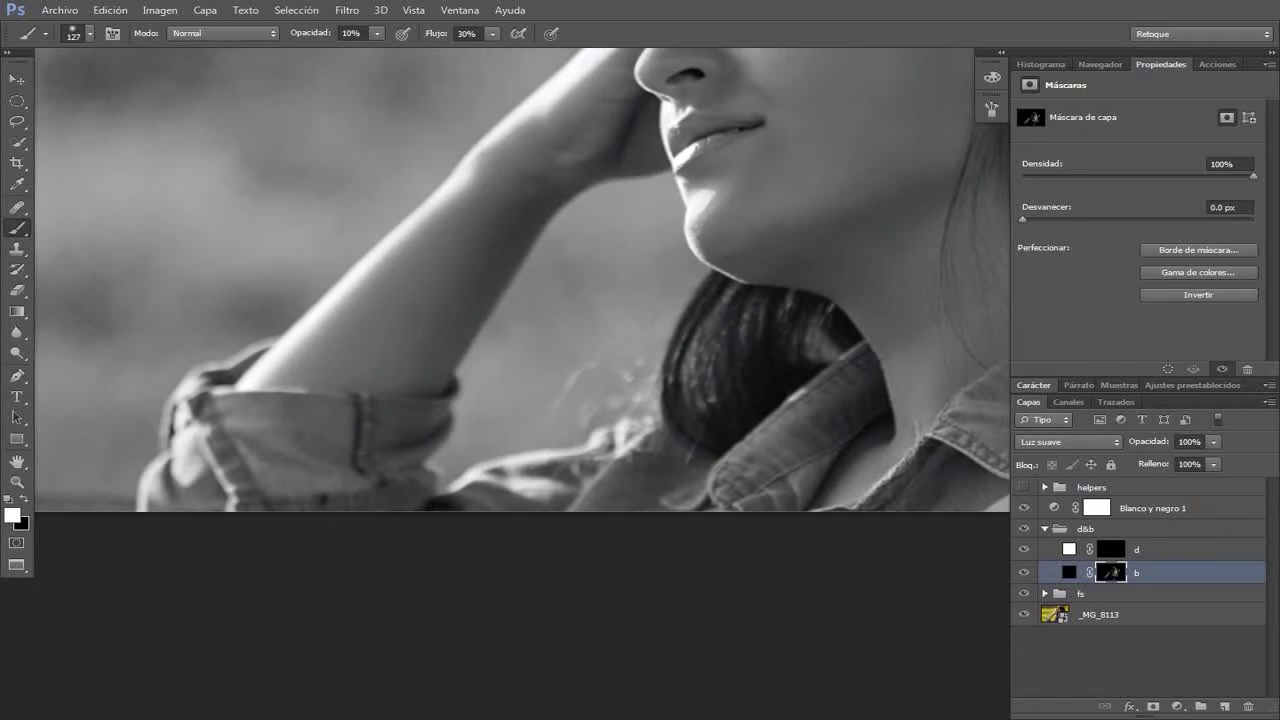
{"action": "scroll", "coordinate": [520, 290], "scroll_direction": "right", "scroll_amount": 3}
{"action": "scroll", "coordinate": [520, 280], "scroll_direction": "right", "scroll_amount": 3}
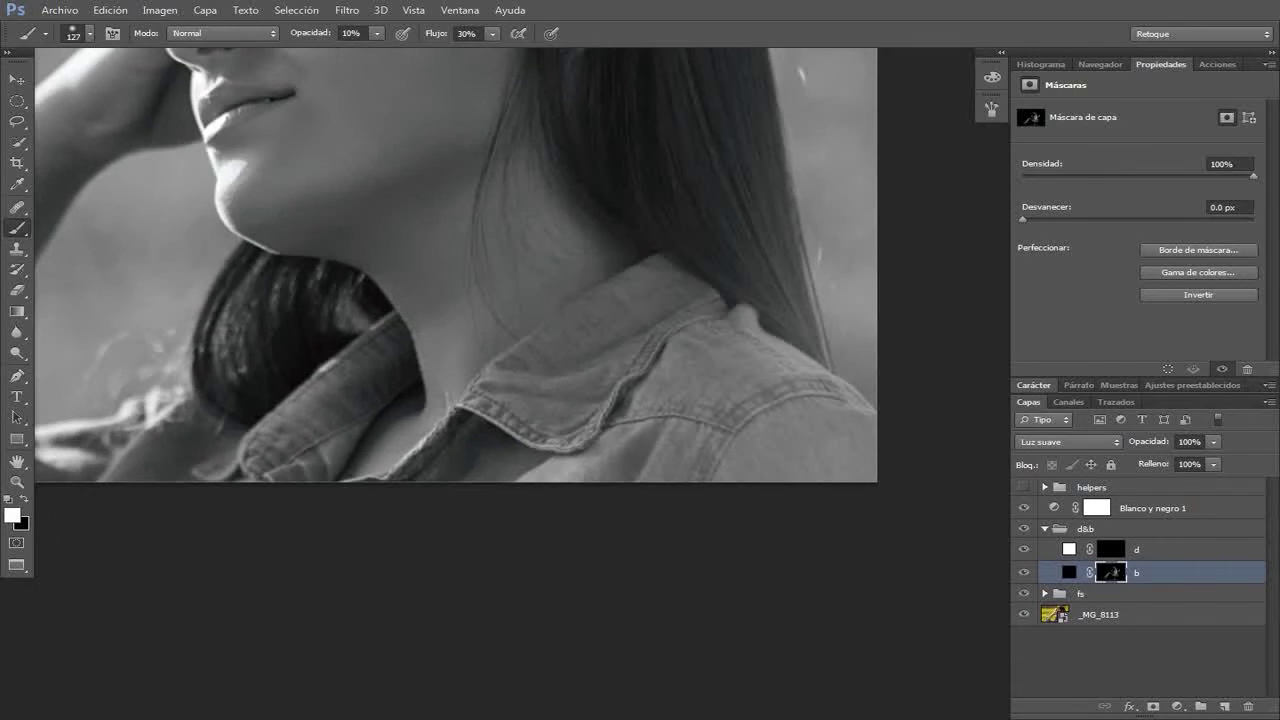
{"action": "left_click_drag", "start_coordinate": [590, 356], "coordinate": [651, 317]}
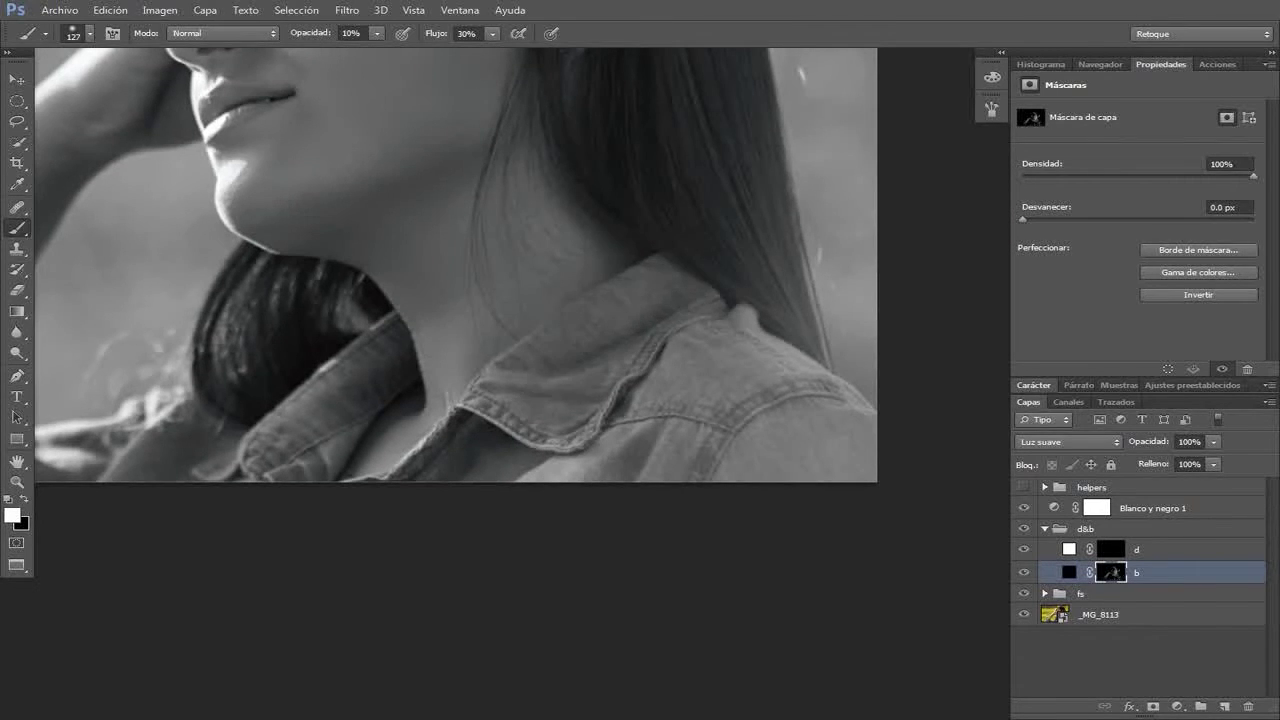
Step: Zoom in on the eye and darken its shadows with a 74 px brush
{"action": "scroll", "coordinate": [456, 264], "scroll_direction": "up", "scroll_amount": 5}
{"action": "right_click", "coordinate": [714, 386]}
{"action": "left_click_drag", "start_coordinate": [858, 407], "coordinate": [902, 407]}
{"action": "key", "text": "Return"}
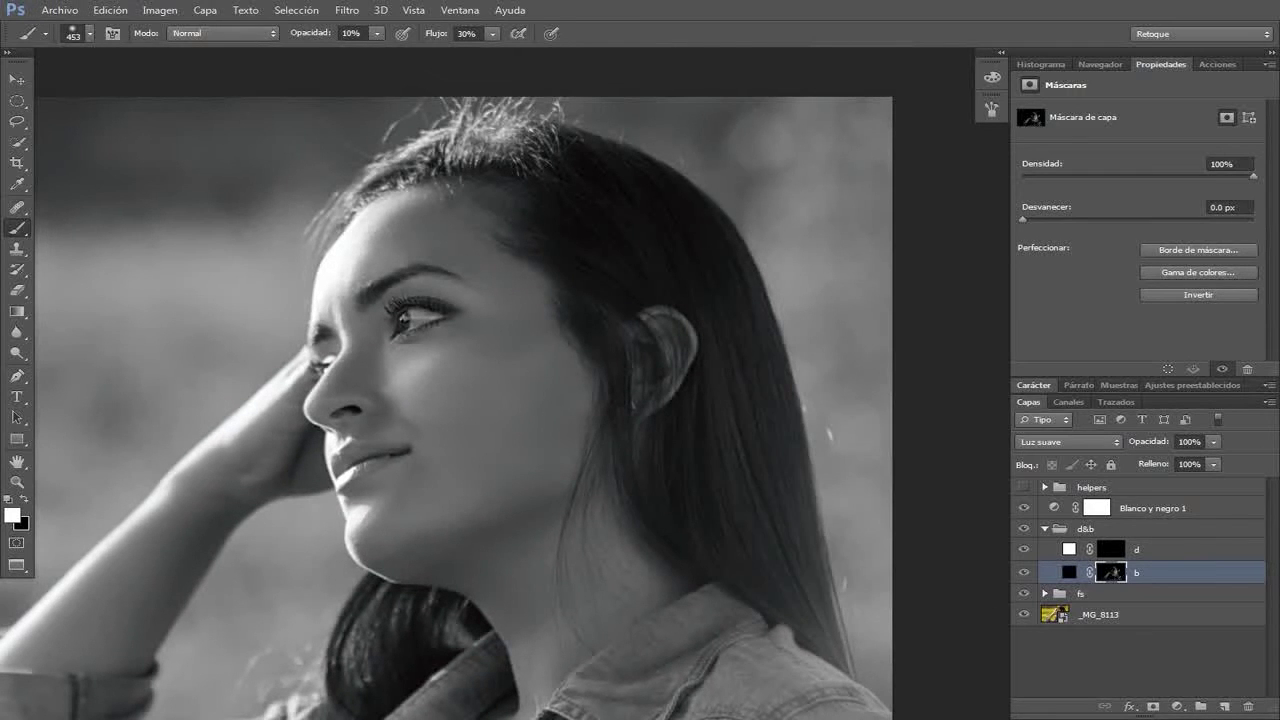
{"action": "scroll", "coordinate": [415, 320], "scroll_direction": "up", "scroll_amount": 2}
{"action": "scroll", "coordinate": [415, 320], "scroll_direction": "up", "scroll_amount": 3}
{"action": "scroll", "coordinate": [415, 320], "scroll_direction": "up", "scroll_amount": 3}
{"action": "right_click", "coordinate": [736, 418]}
{"action": "key", "text": "BackSpace"}
{"action": "key", "text": "Return"}
{"action": "right_click", "coordinate": [658, 298]}
{"action": "key", "text": "Return"}
{"action": "right_click", "coordinate": [586, 286]}
{"action": "left_click_drag", "start_coordinate": [628, 328], "coordinate": [642, 328]}
{"action": "key", "text": "Return"}
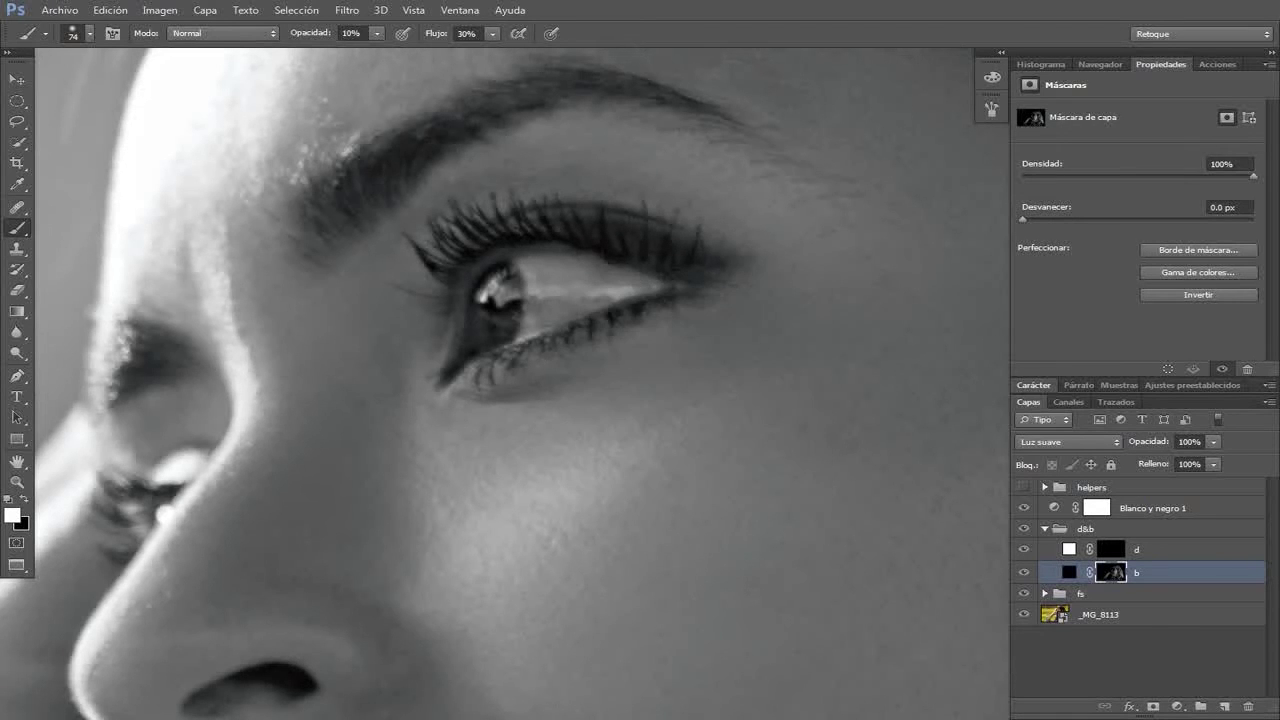
Step: On lightening layer d, brighten a highlight from the hair to the arm with a 360 px brush
{"action": "scroll", "coordinate": [505, 384], "scroll_direction": "down", "scroll_amount": 3}
{"action": "scroll", "coordinate": [505, 384], "scroll_direction": "down", "scroll_amount": 1}
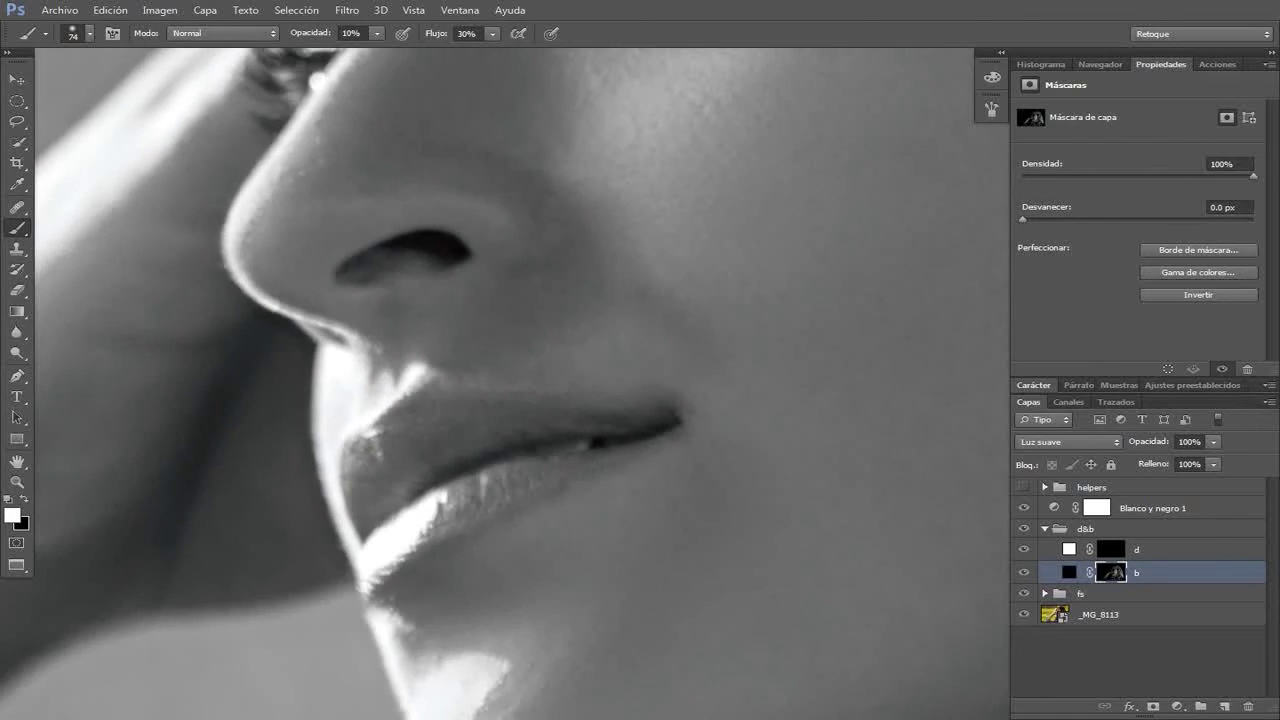
{"action": "scroll", "coordinate": [505, 384], "scroll_direction": "up", "scroll_amount": 5}
{"action": "scroll", "coordinate": [500, 380], "scroll_direction": "down", "scroll_amount": 5}
{"action": "right_click", "coordinate": [645, 362]}
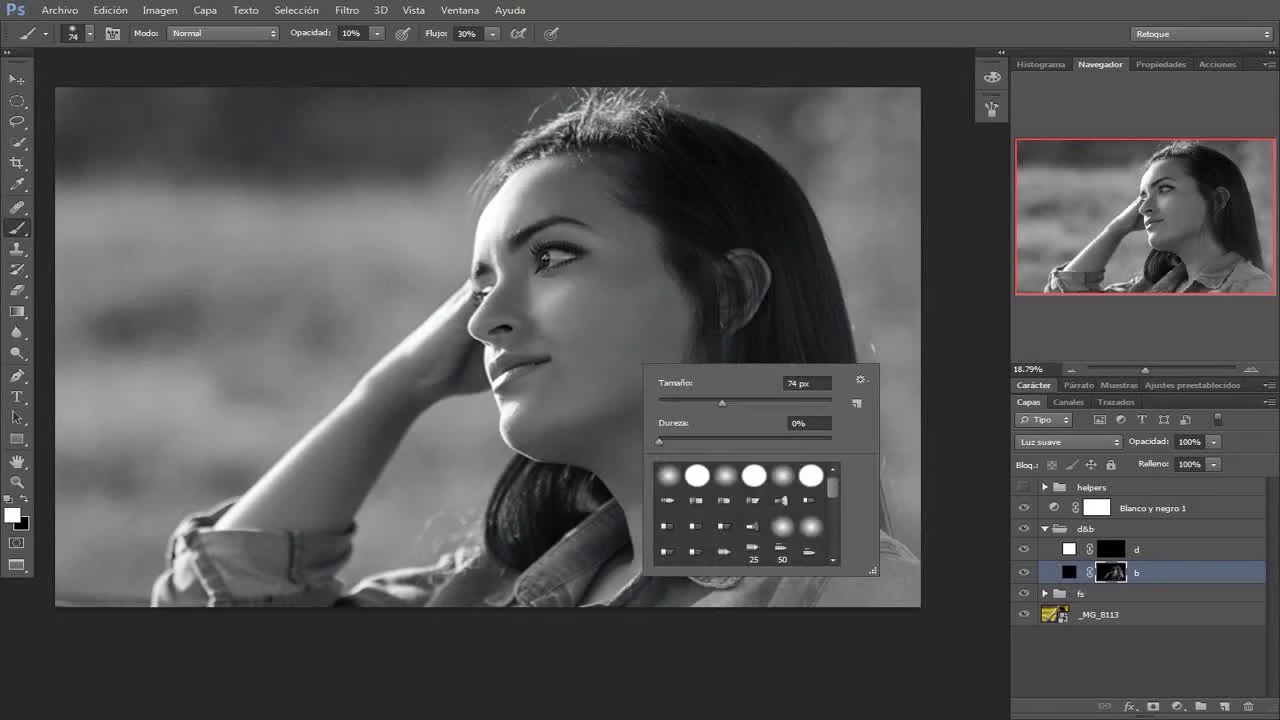
{"action": "key", "text": "Return"}
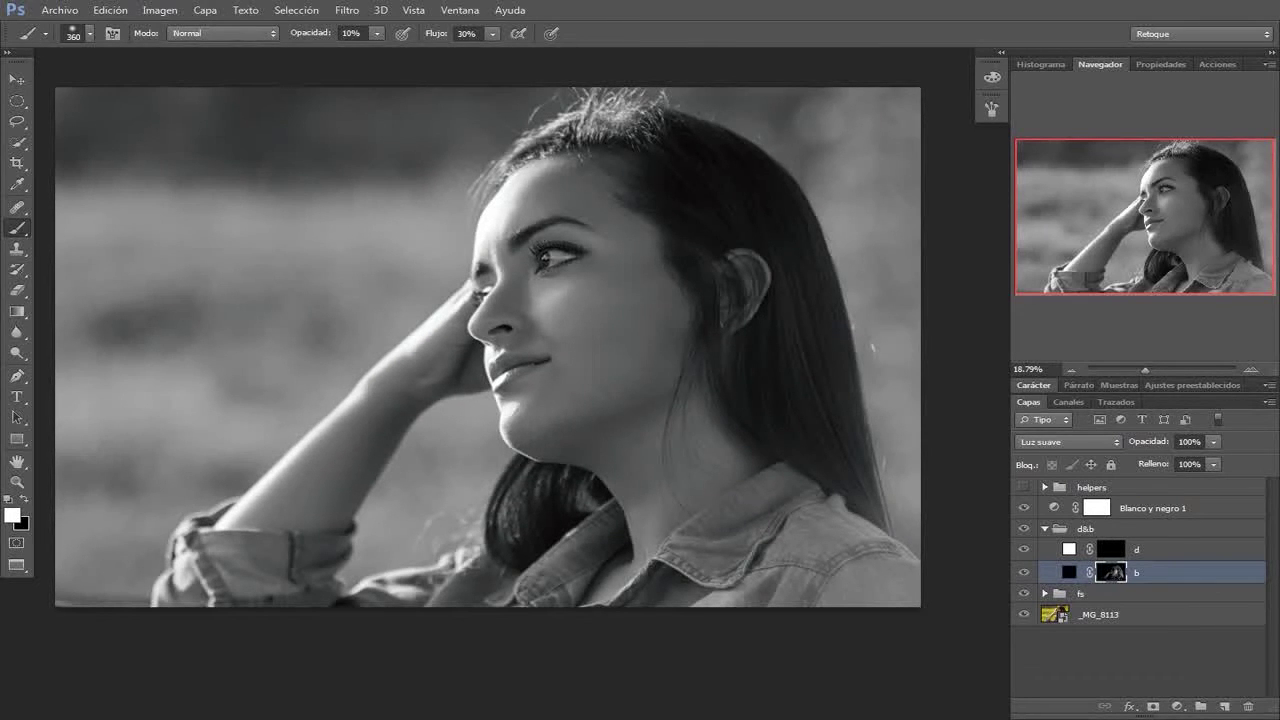
{"action": "key", "text": "alt+bracketright"}
{"action": "mouse_move", "coordinate": [533, 190]}
{"action": "left_mouse_down"}
{"action": "mouse_move", "coordinate": [510, 239]}
{"action": "mouse_move", "coordinate": [387, 387]}
{"action": "mouse_move", "coordinate": [203, 569]}
{"action": "left_mouse_up"}
Step: Lower layer b's opacity to about 72%, collapse the d&b group and hide the black-and-white view
{"action": "scroll", "coordinate": [630, 380], "scroll_direction": "up", "scroll_amount": 1}
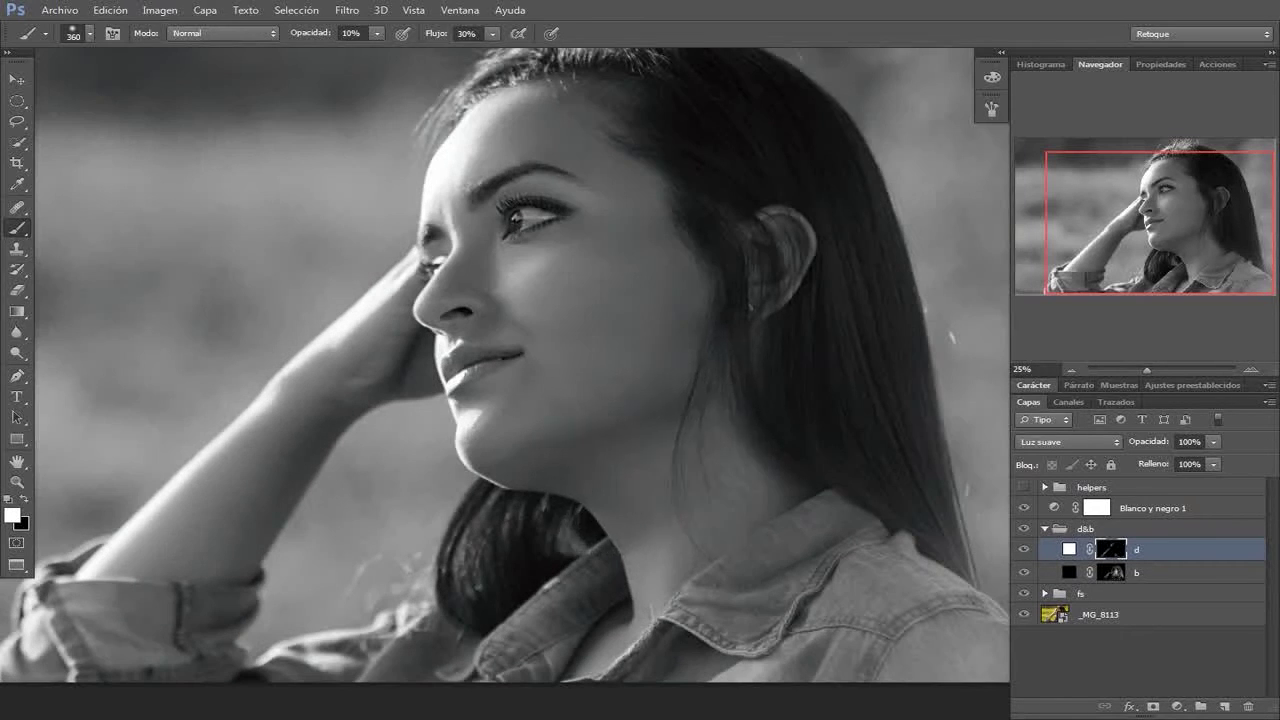
{"action": "key", "text": "bracketleft"}
{"action": "key", "text": "bracketleft"}
{"action": "key", "text": "bracketleft"}
{"action": "right_click", "coordinate": [620, 226]}
{"action": "key", "text": "Return"}
{"action": "scroll", "coordinate": [680, 390], "scroll_direction": "down", "scroll_amount": 2}
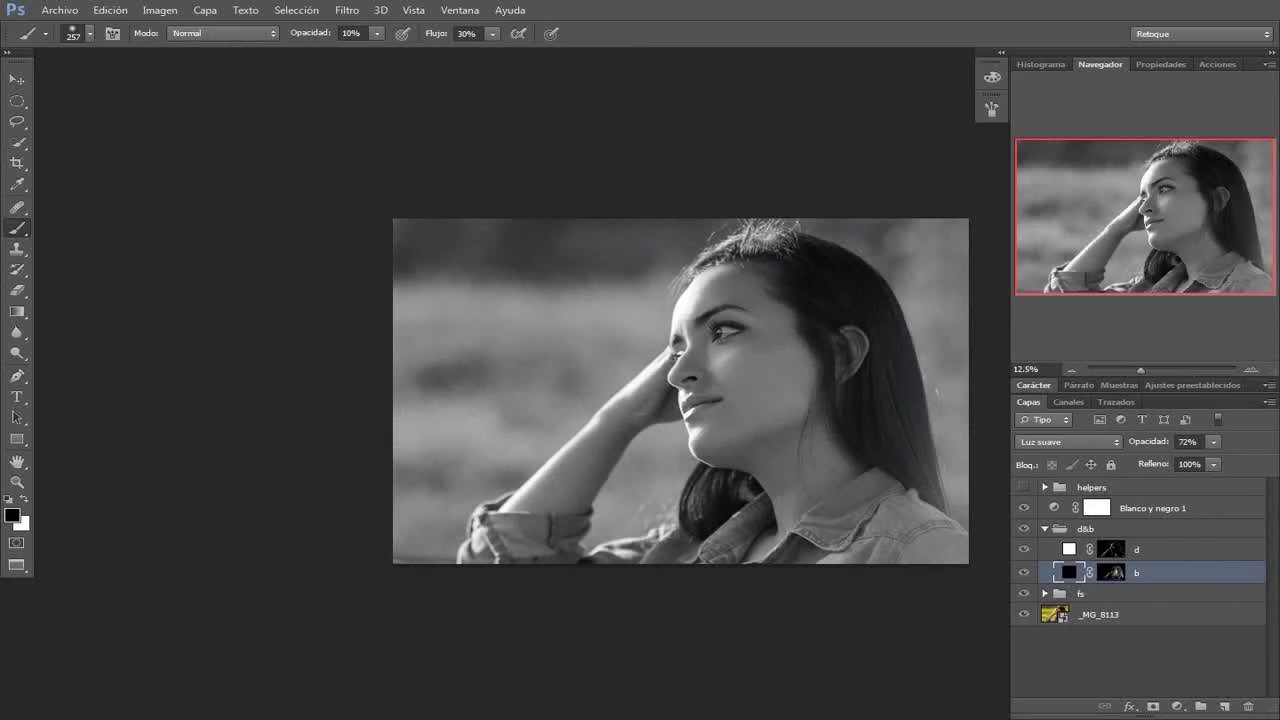
{"action": "left_click_drag", "start_coordinate": [1213, 441], "coordinate": [1213, 459]}
{"action": "key", "text": "x"}
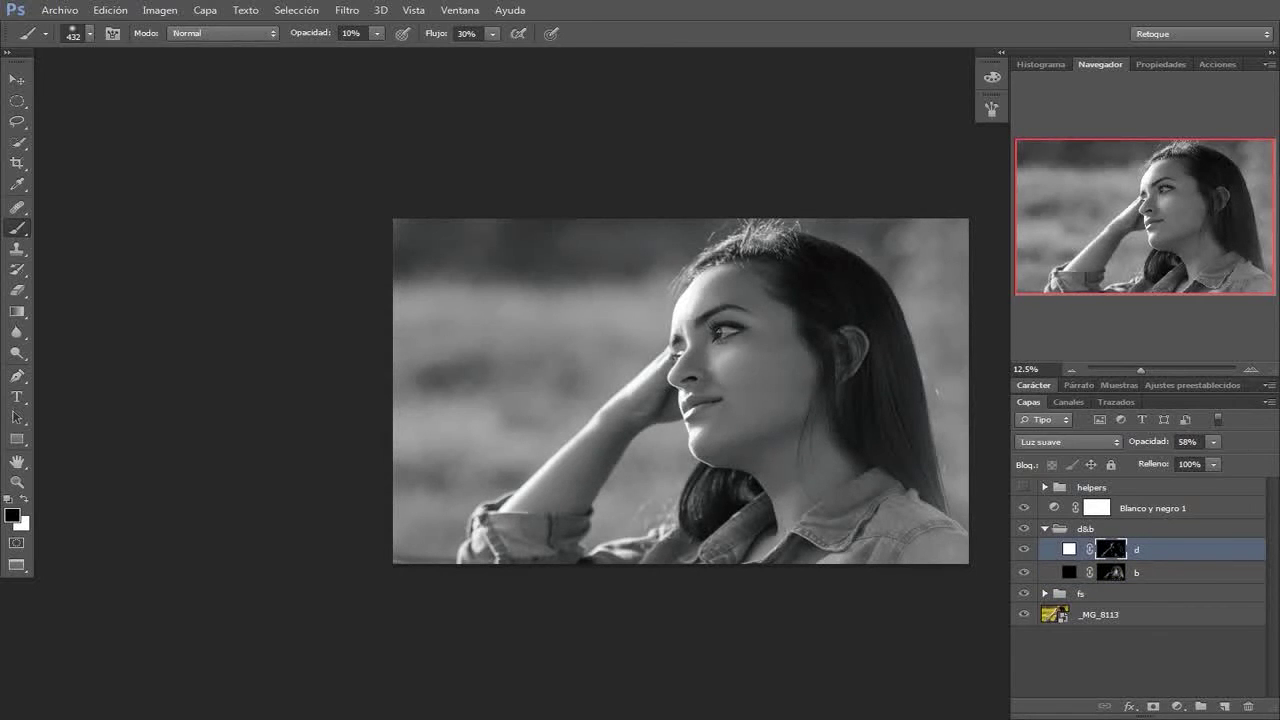
{"action": "left_click", "coordinate": [1085, 528]}
{"action": "left_click", "coordinate": [1045, 528]}
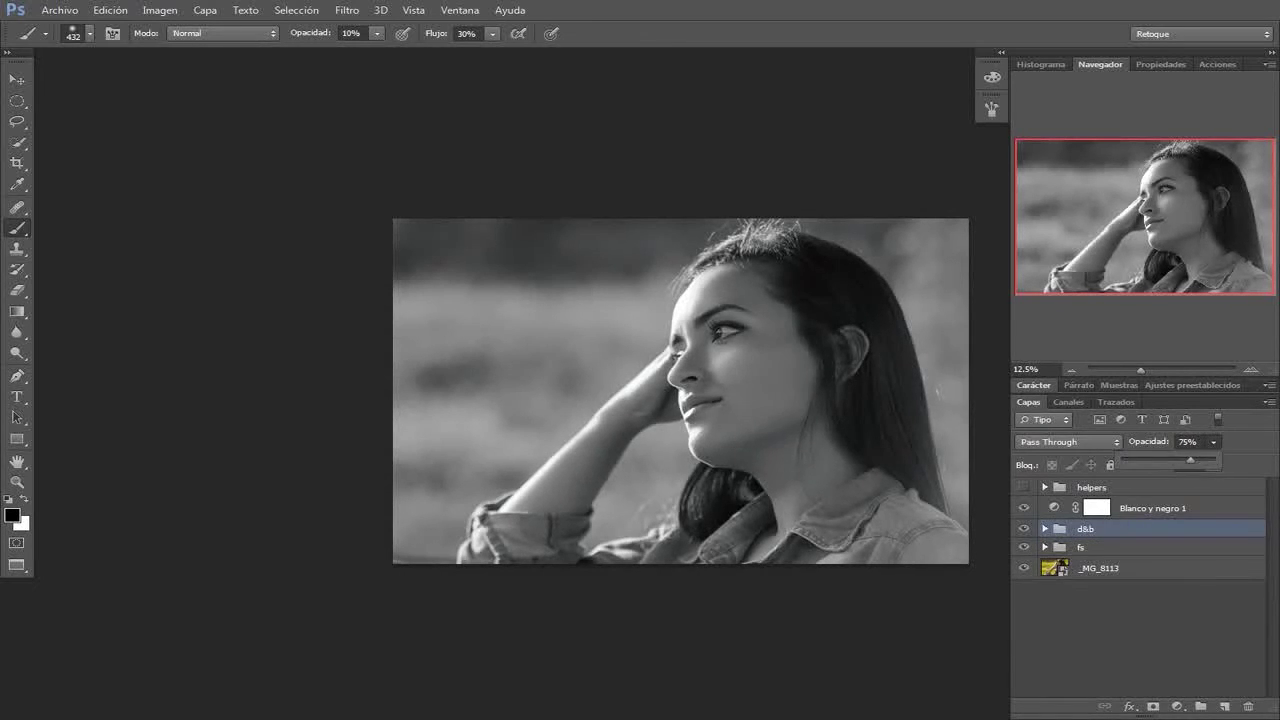
Step: Delete the helper layers above the d&b group
{"action": "left_click", "coordinate": [1023, 508]}
{"action": "scroll", "coordinate": [725, 330], "scroll_direction": "up", "scroll_amount": 5}
{"action": "scroll", "coordinate": [725, 330], "scroll_direction": "up", "scroll_amount": 5}
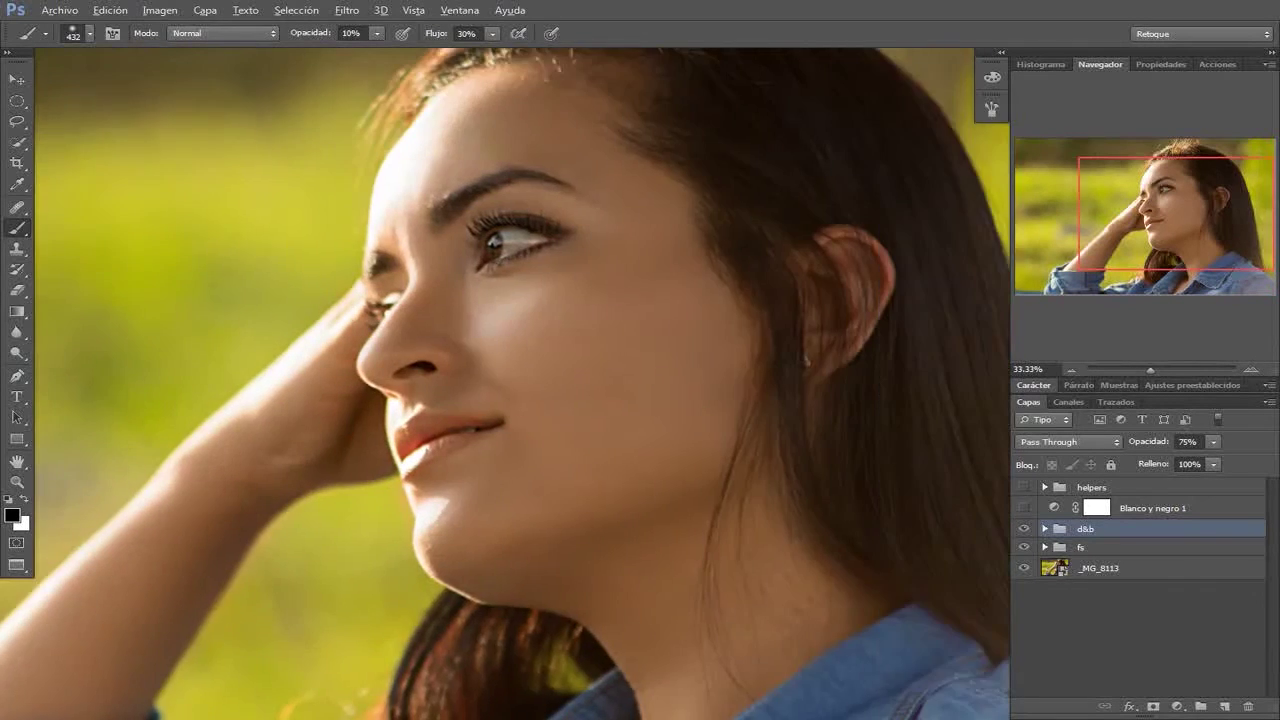
{"action": "scroll", "coordinate": [725, 330], "scroll_direction": "up", "scroll_amount": 5}
{"action": "key", "text": "alt+bracketright"}
{"action": "key", "text": "alt+shift+bracketright"}
{"action": "key", "text": "Delete"}
{"action": "left_click", "coordinate": [1177, 706]}
Step: Add a desaturating, brightening Hue/Saturation layer with an inverted mask and paint it onto the eye white
{"action": "left_click", "coordinate": [1143, 509]}
{"action": "left_click_drag", "start_coordinate": [1138, 205], "coordinate": [1043, 205]}
{"action": "key", "text": "ctrl+i"}
{"action": "key", "text": "shift+0"}
{"action": "key", "text": "0"}
{"action": "left_click_drag", "start_coordinate": [462, 222], "coordinate": [618, 210]}
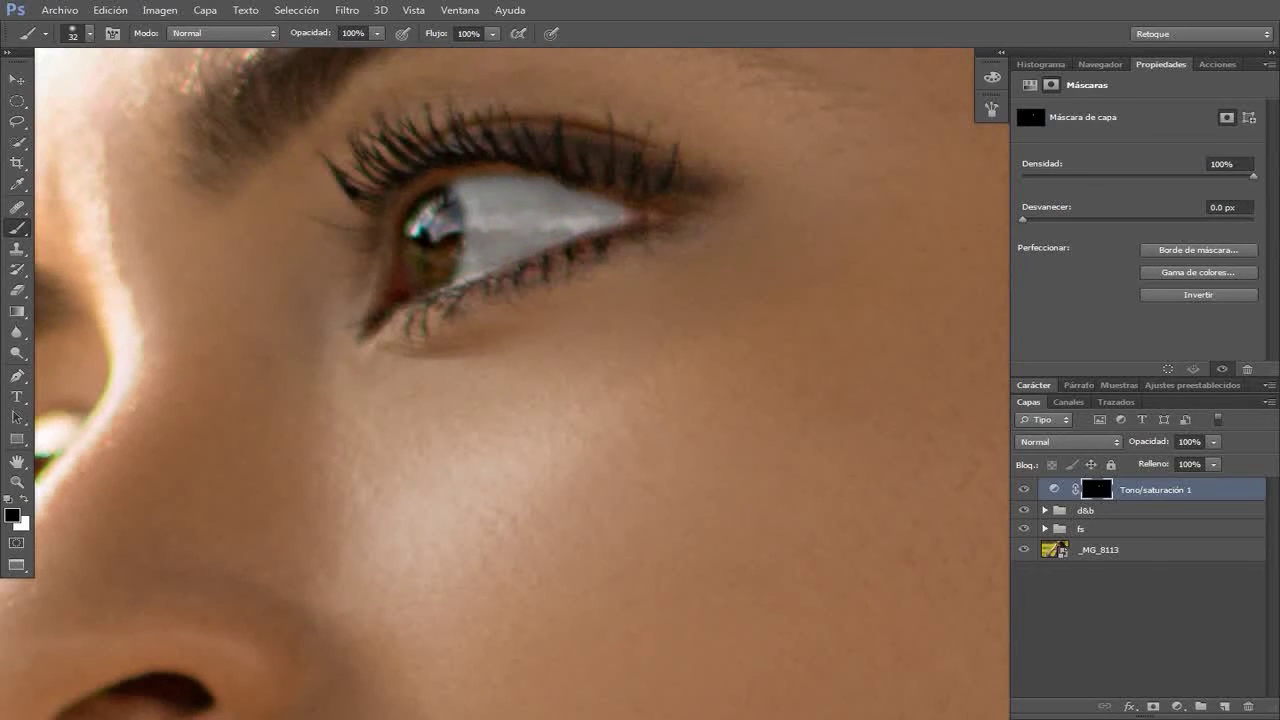
Step: Add a colorized Hue/Saturation layer for the iris, invert its mask and lower its opacity
{"action": "left_click", "coordinate": [1177, 706]}
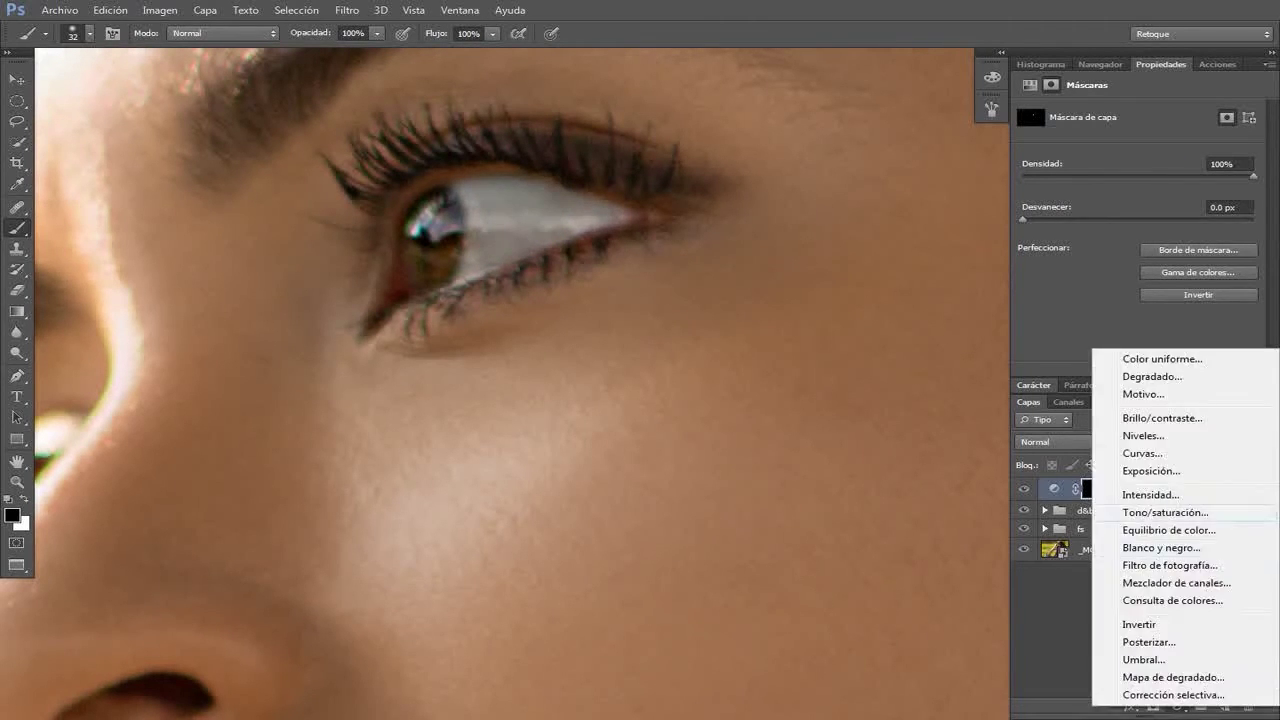
{"action": "left_click", "coordinate": [1143, 517]}
{"action": "left_click", "coordinate": [1104, 259]}
{"action": "key", "text": "ctrl+i"}
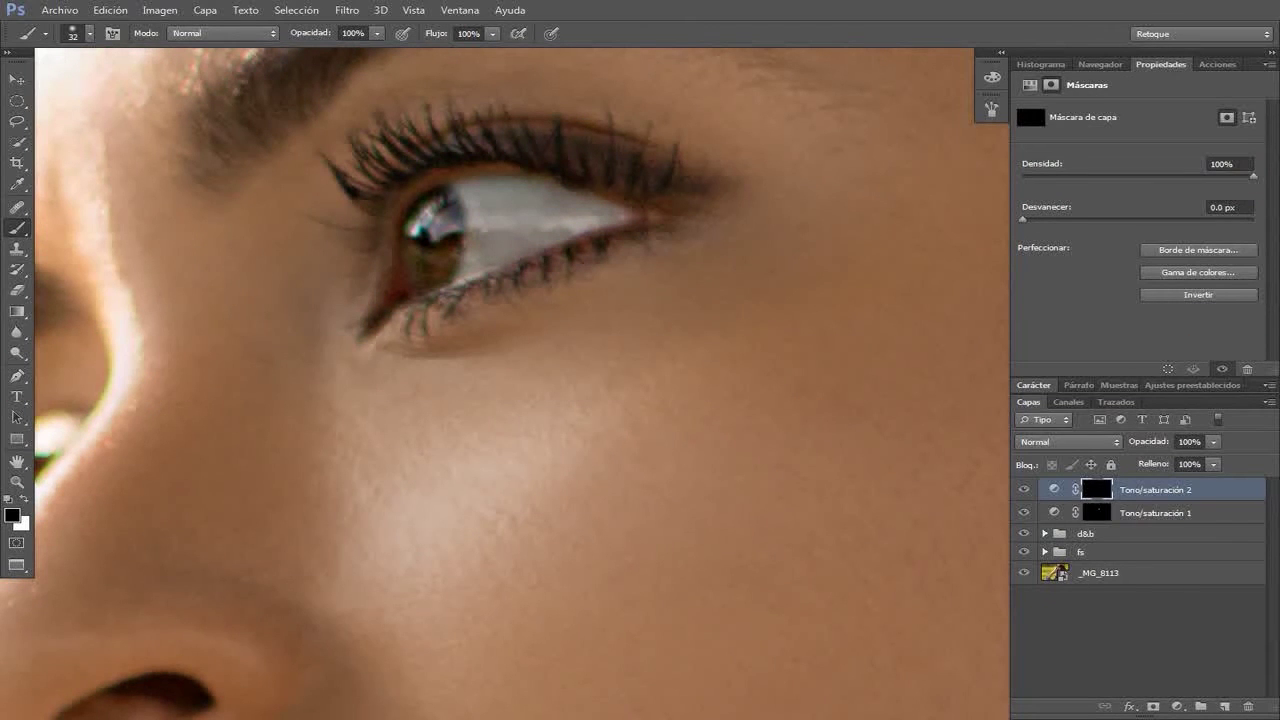
{"action": "left_click", "coordinate": [1213, 441]}
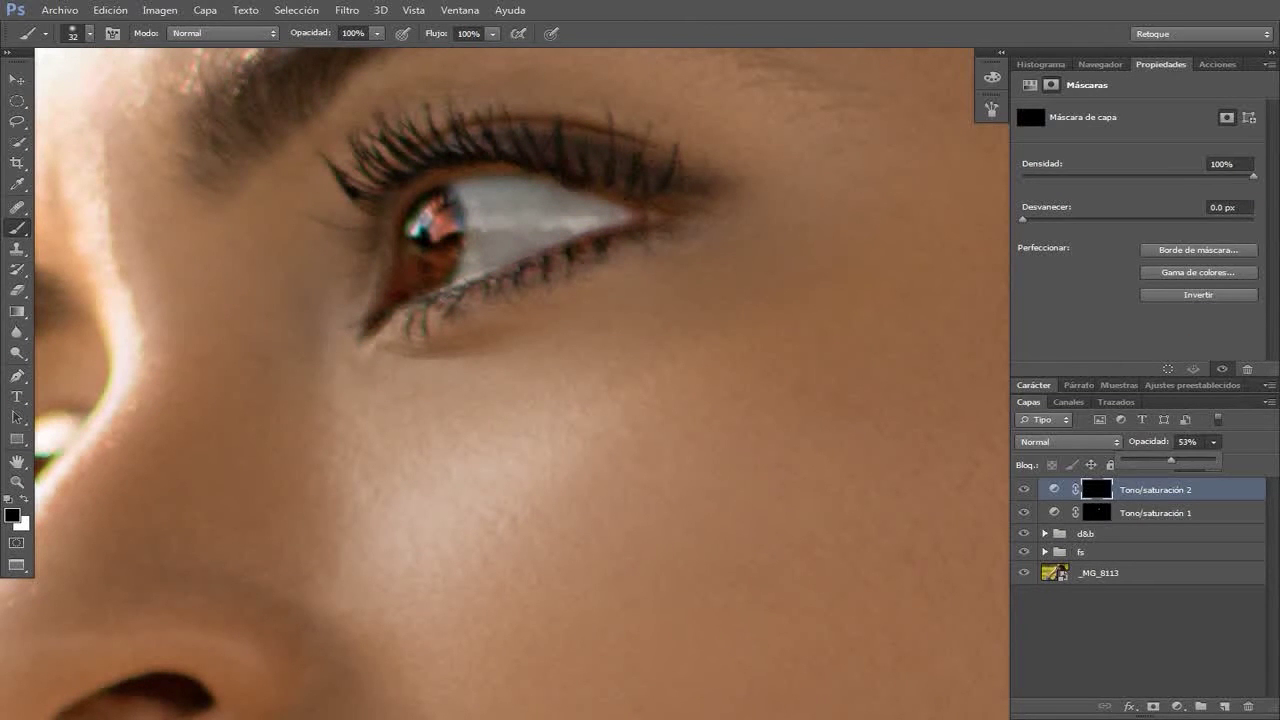
{"action": "left_click_drag", "start_coordinate": [1220, 458], "coordinate": [1173, 458]}
{"action": "left_click", "coordinate": [1054, 489]}
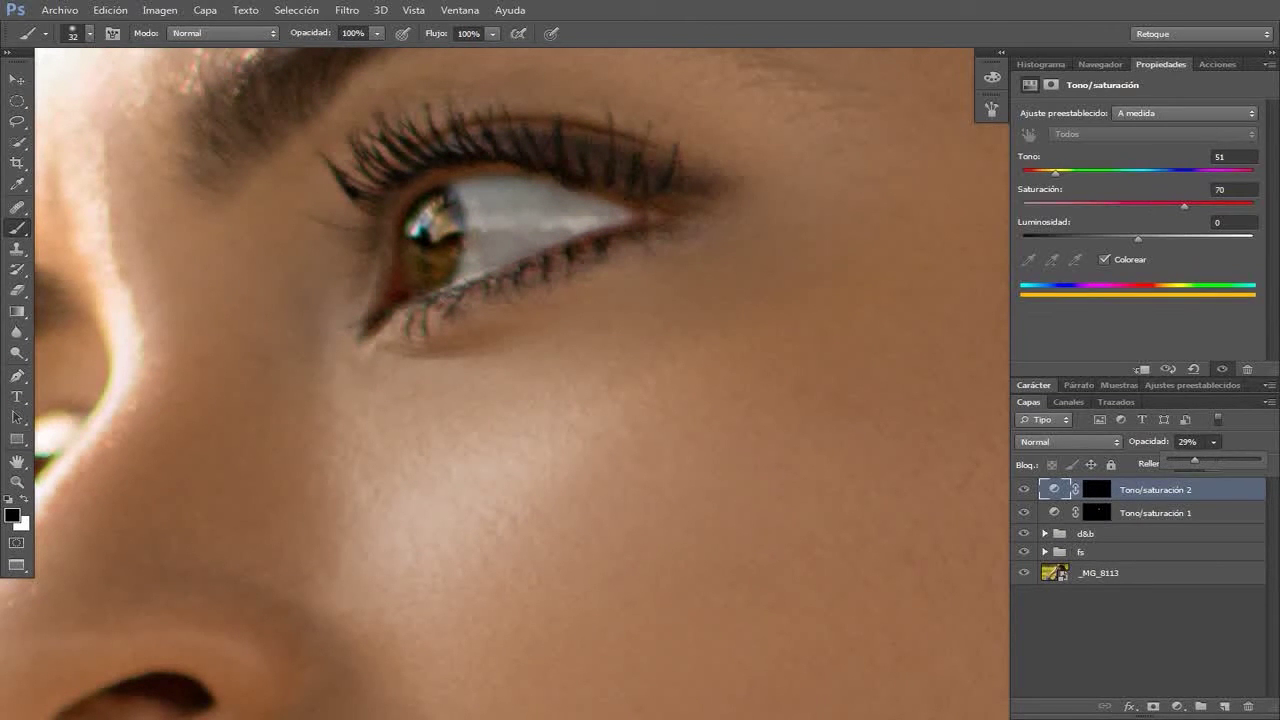
{"action": "scroll", "coordinate": [505, 384], "scroll_direction": "down", "scroll_amount": 3}
{"action": "scroll", "coordinate": [505, 384], "scroll_direction": "down", "scroll_amount": 5}
{"action": "left_click", "coordinate": [1177, 706]}
Step: Add a magenta colorized Hue/Saturation layer with an inverted mask, ready to paint in white
{"action": "left_click", "coordinate": [1143, 515]}
{"action": "left_click_drag", "start_coordinate": [1229, 172], "coordinate": [1240, 172]}
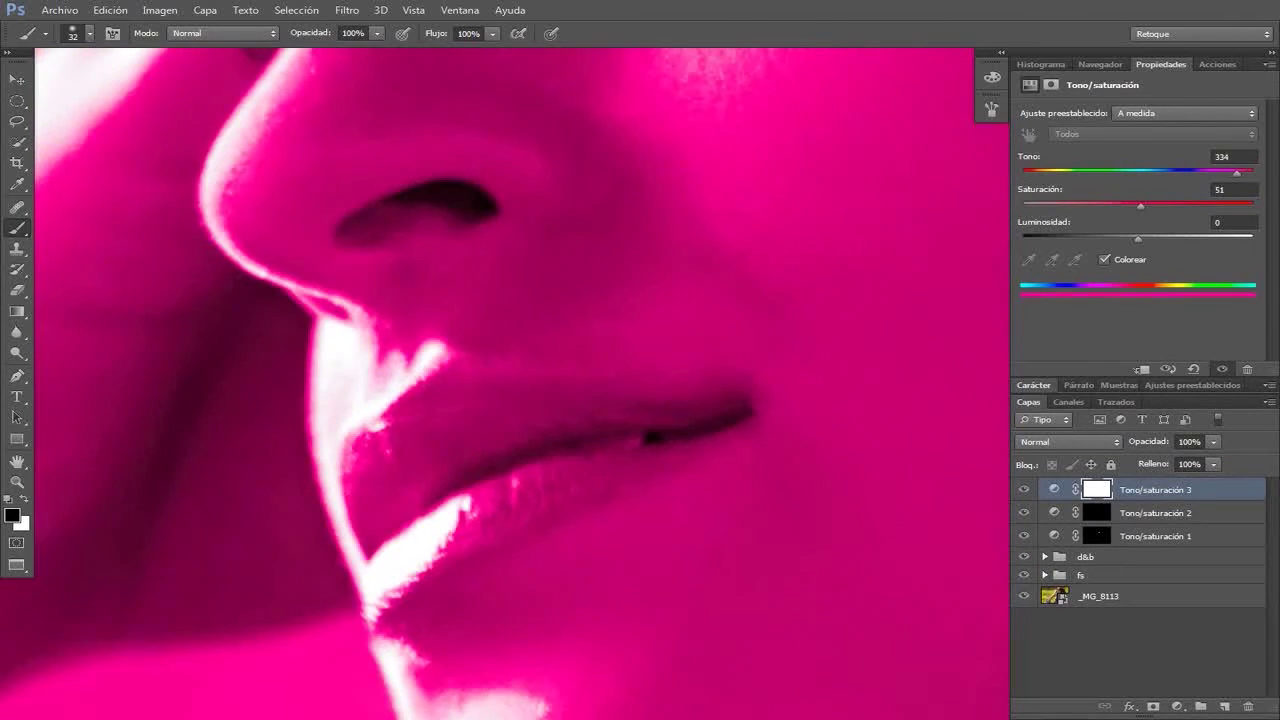
{"action": "key", "text": "ctrl+i"}
{"action": "right_click", "coordinate": [592, 466]}
{"action": "key", "text": "Return"}
{"action": "key", "text": "x"}
Step: Paint the pink tint over both lips, clean the upper-lip edges, and set it to 47% opacity
{"action": "mouse_move", "coordinate": [580, 414]}
{"action": "left_mouse_down"}
{"action": "mouse_move", "coordinate": [745, 408]}
{"action": "mouse_move", "coordinate": [355, 540]}
{"action": "left_mouse_up"}
{"action": "mouse_move", "coordinate": [380, 460]}
{"action": "left_mouse_down"}
{"action": "mouse_move", "coordinate": [640, 380]}
{"action": "mouse_move", "coordinate": [400, 480]}
{"action": "left_mouse_up"}
{"action": "mouse_move", "coordinate": [380, 610]}
{"action": "left_mouse_down"}
{"action": "mouse_move", "coordinate": [650, 460]}
{"action": "mouse_move", "coordinate": [440, 575]}
{"action": "left_mouse_up"}
{"action": "key", "text": "x"}
{"action": "left_click_drag", "start_coordinate": [730, 395], "coordinate": [510, 375]}
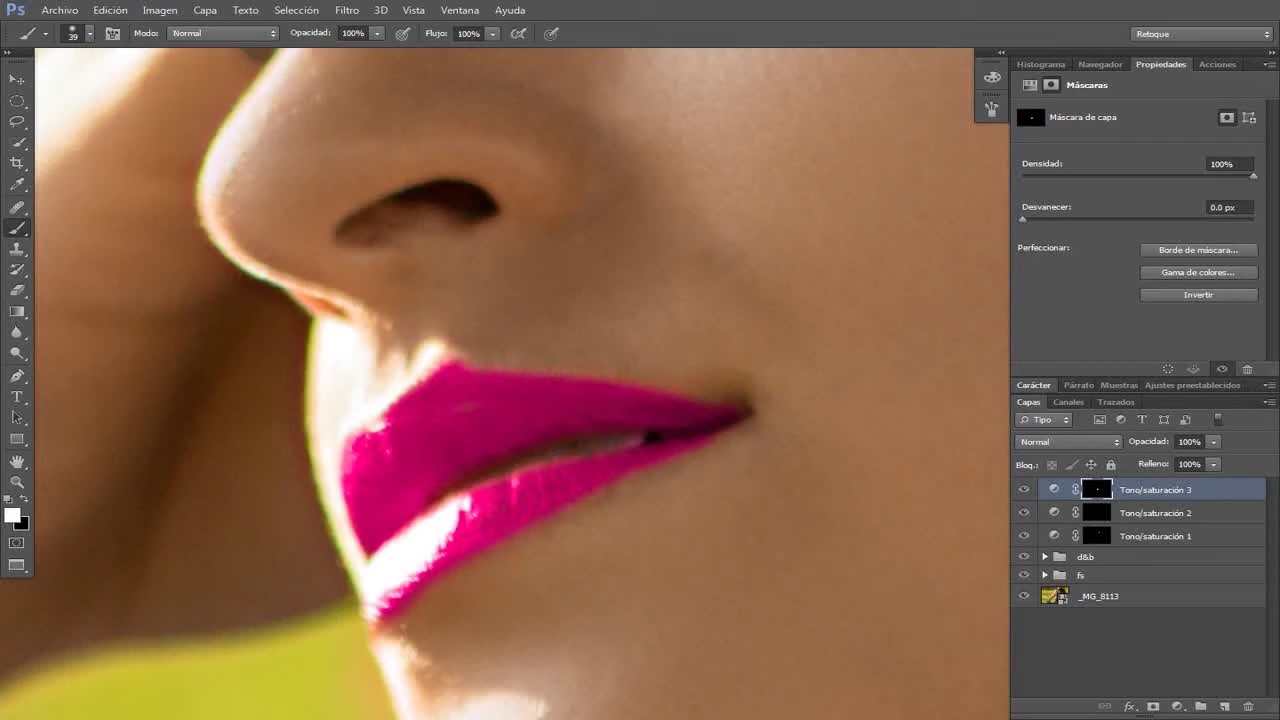
{"action": "left_click_drag", "start_coordinate": [1213, 441], "coordinate": [1166, 460]}
{"action": "key", "text": "x"}
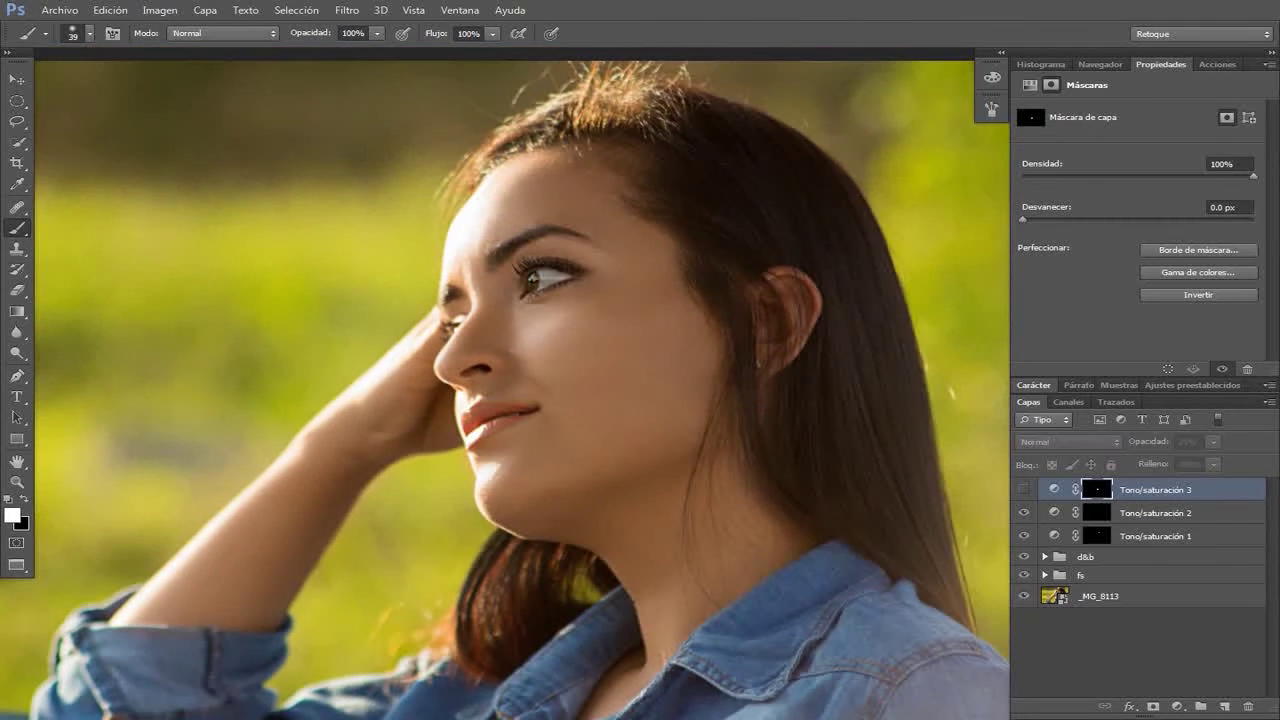
Step: Group the three Hue/Saturation layers and set the group to 86% opacity
{"action": "left_click", "coordinate": [1150, 536], "text": "shift"}
{"action": "key", "text": "ctrl+g"}
{"action": "left_click_drag", "start_coordinate": [1213, 441], "coordinate": [1195, 460]}
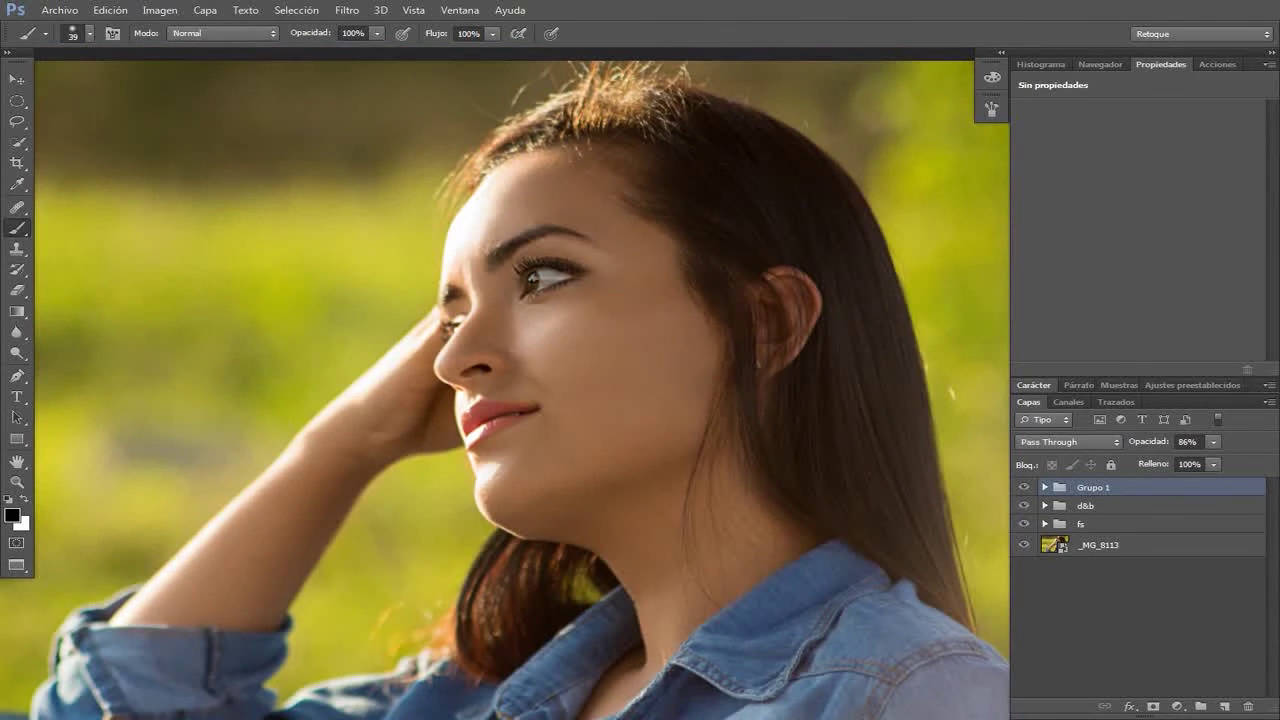
Step: Add a Curves layer with the Red channel pulled down slightly, at 72% opacity
{"action": "key", "text": "v"}
{"action": "key", "text": "ctrl+0"}
{"action": "left_click", "coordinate": [1177, 706]}
{"action": "left_click", "coordinate": [1129, 449]}
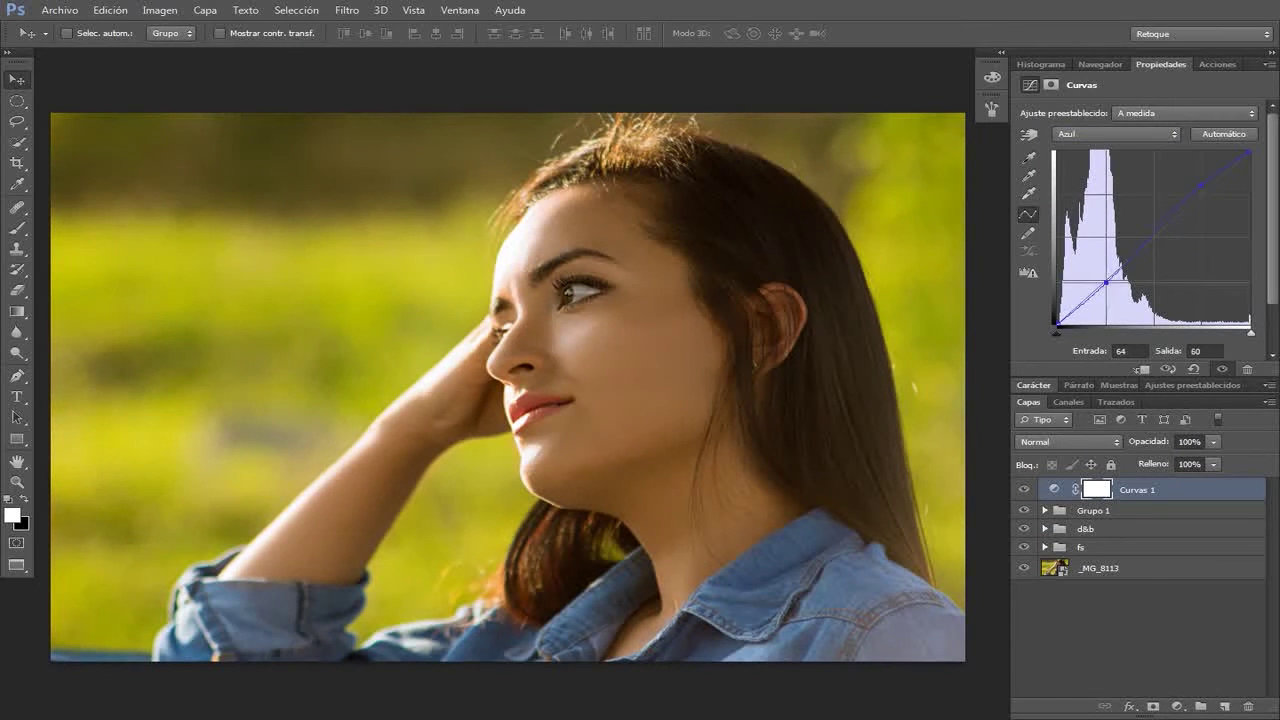
{"action": "left_click", "coordinate": [1115, 133]}
{"action": "left_click", "coordinate": [1080, 171]}
{"action": "left_click", "coordinate": [1115, 133]}
{"action": "left_click", "coordinate": [1080, 152]}
{"action": "left_click_drag", "start_coordinate": [1105, 283], "coordinate": [1105, 286]}
{"action": "left_click", "coordinate": [1213, 441]}
{"action": "left_click_drag", "start_coordinate": [1215, 459], "coordinate": [1165, 459]}
Step: Add a deep-teal-to-pale-cream Gradient Map in Overlay mode and duplicate it
{"action": "left_click", "coordinate": [1177, 706]}
{"action": "left_click", "coordinate": [1129, 677]}
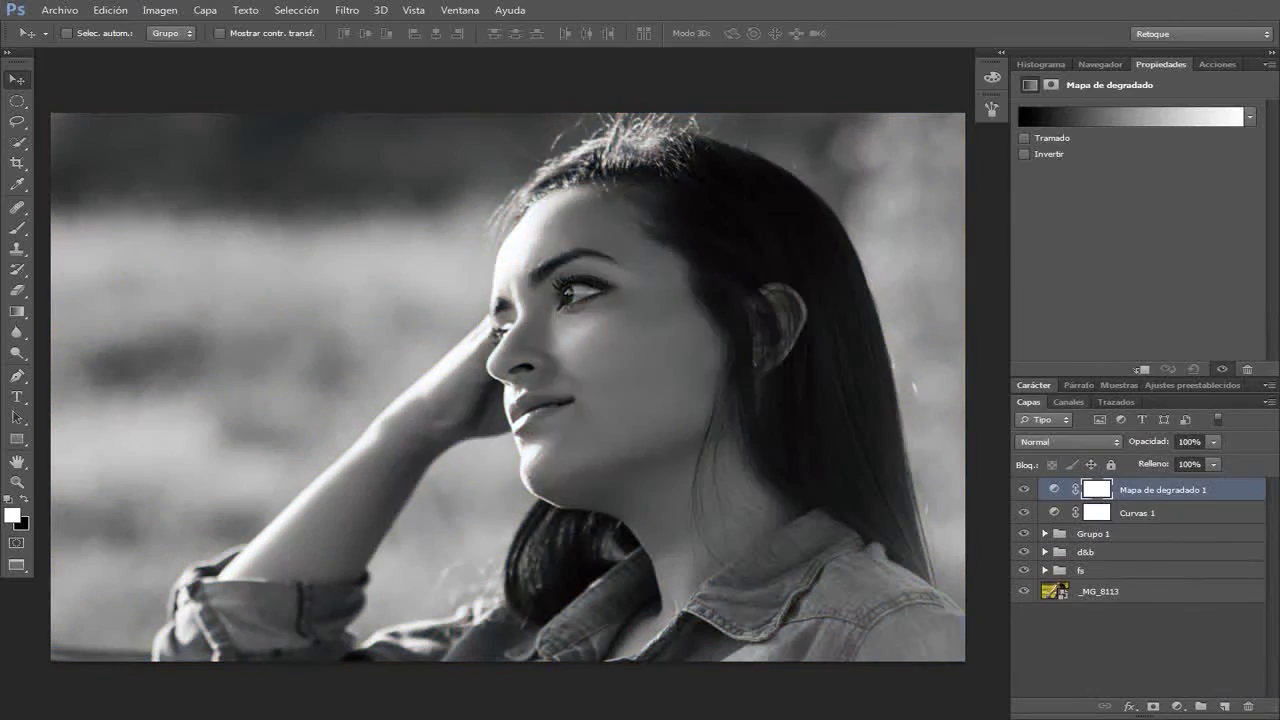
{"action": "left_click", "coordinate": [1130, 117]}
{"action": "double_click", "coordinate": [460, 374]}
{"action": "left_click", "coordinate": [591, 309]}
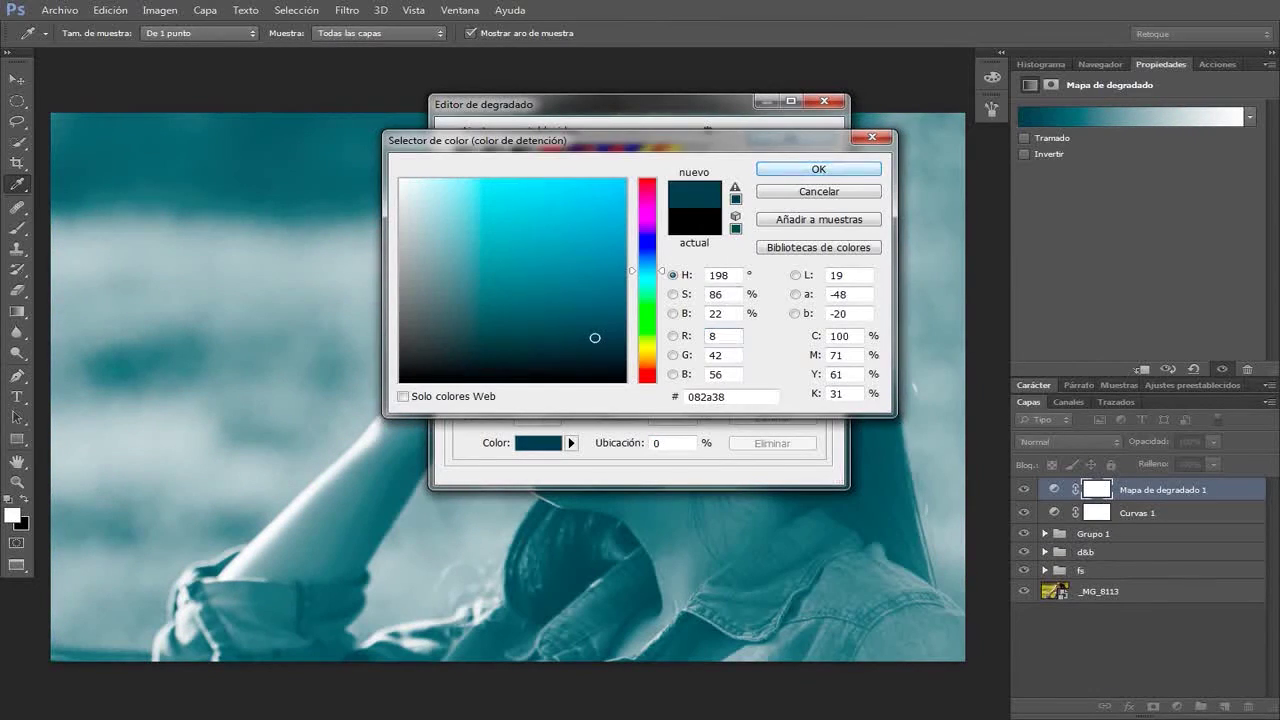
{"action": "left_click", "coordinate": [818, 169]}
{"action": "double_click", "coordinate": [828, 405]}
{"action": "left_click", "coordinate": [433, 182]}
{"action": "key", "text": "Return"}
{"action": "key", "text": "Return"}
{"action": "left_click", "coordinate": [1068, 441]}
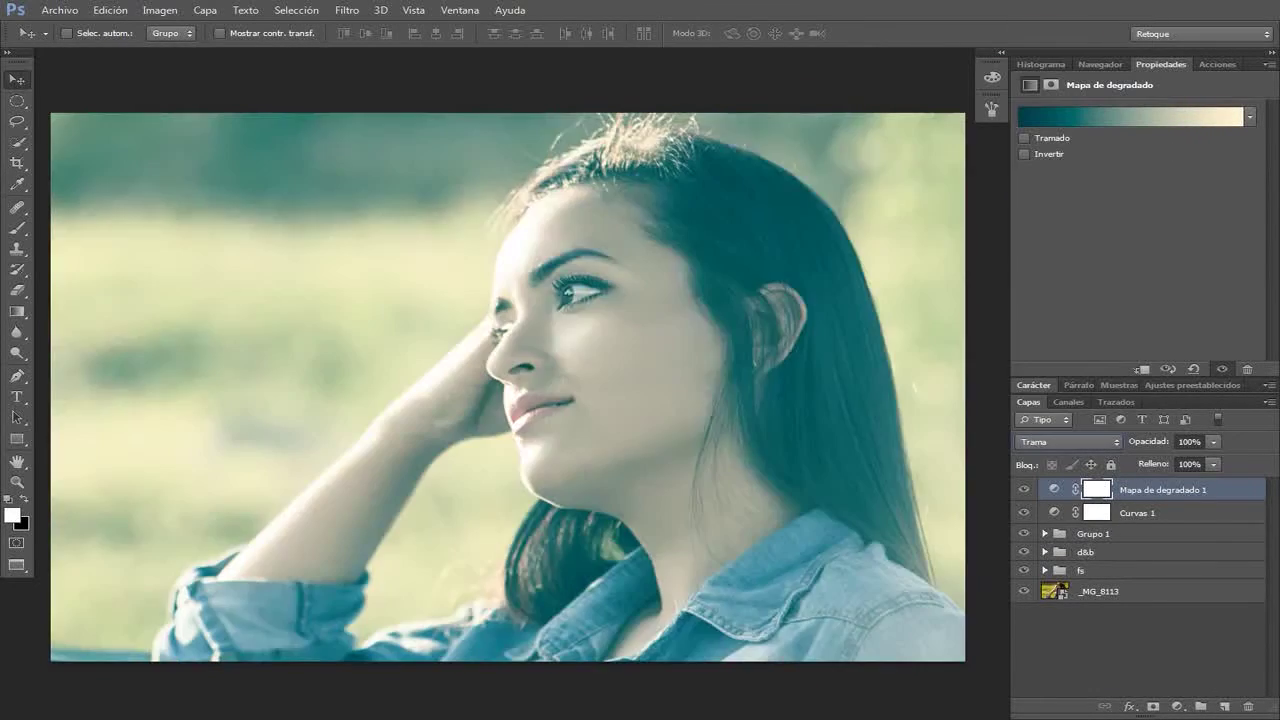
{"action": "key", "text": "ctrl+j"}
Step: Set the current layer to Soft Light blending and add a Levels adjustment layer
{"action": "key", "text": "shift+alt+f"}
{"action": "left_click", "coordinate": [1177, 706]}
{"action": "left_click", "coordinate": [1143, 435]}
Step: Add a Selective Color layer, reducing cyan in Yellows and targeting Greens, Cyans and Blues
{"action": "left_click", "coordinate": [1177, 706]}
{"action": "left_click", "coordinate": [1185, 133]}
{"action": "left_click", "coordinate": [1150, 150]}
{"action": "left_click_drag", "start_coordinate": [1138, 170], "coordinate": [1118, 170]}
{"action": "left_click", "coordinate": [1185, 133]}
{"action": "left_click", "coordinate": [1150, 163]}
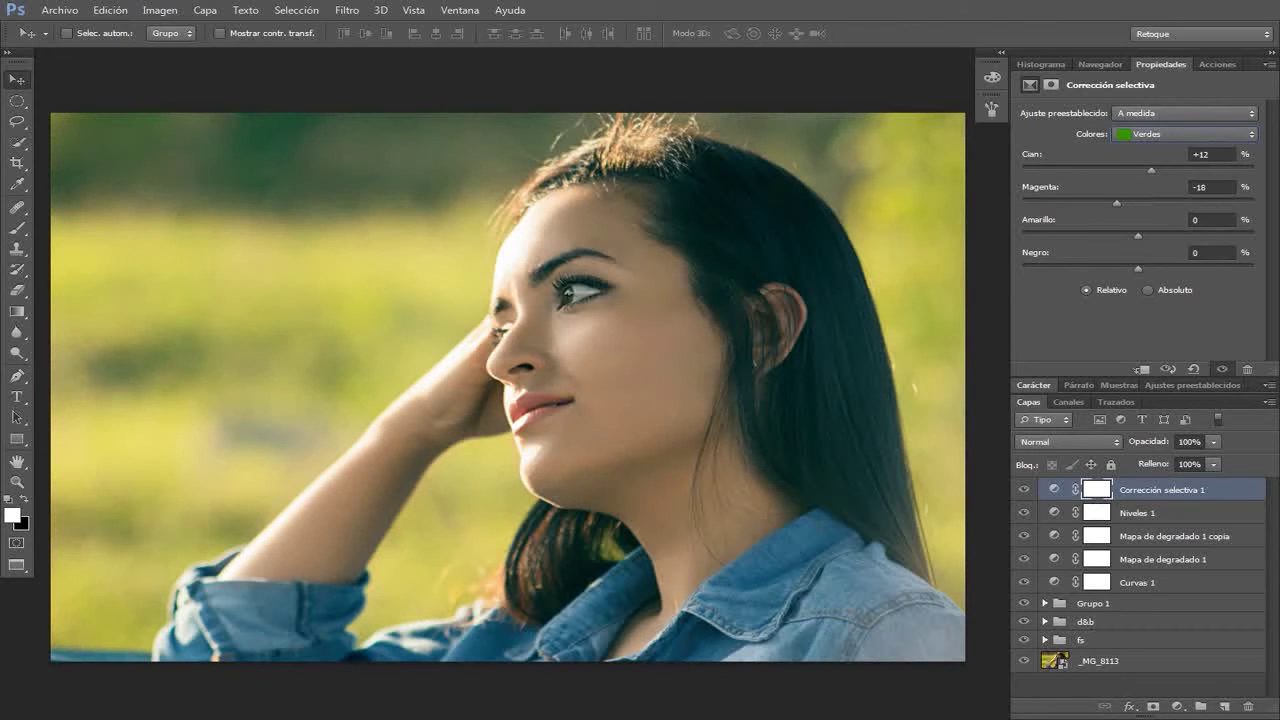
{"action": "left_click", "coordinate": [1185, 133]}
{"action": "left_click", "coordinate": [1150, 176]}
{"action": "left_click", "coordinate": [1185, 133]}
{"action": "left_click", "coordinate": [1150, 189]}
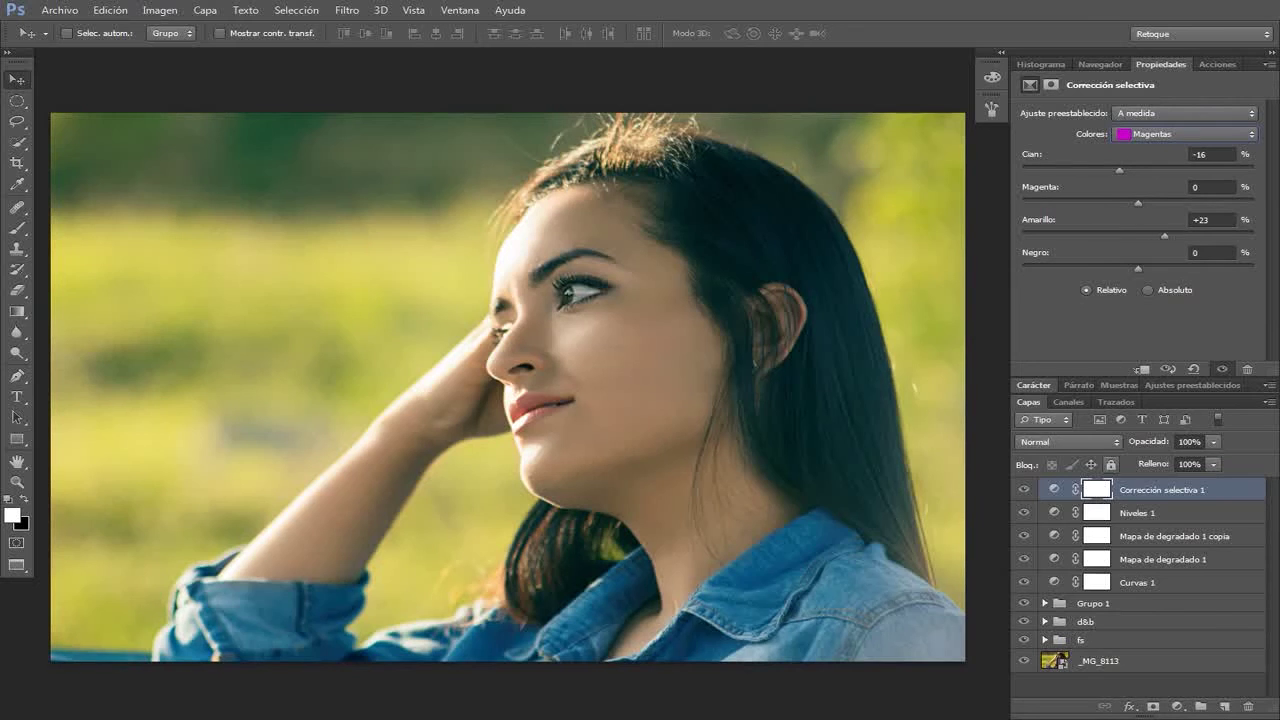
Step: Add Vibrance +33, a 25% cool Photo Filter compared on/off, and a Color Balance layer
{"action": "left_click", "coordinate": [1177, 706]}
{"action": "left_click", "coordinate": [1150, 495]}
{"action": "left_click", "coordinate": [1177, 706]}
{"action": "left_click", "coordinate": [1170, 566]}
{"action": "left_click", "coordinate": [1160, 113]}
{"action": "left_click", "coordinate": [1023, 489]}
{"action": "left_click", "coordinate": [1177, 706]}
{"action": "left_click", "coordinate": [1169, 532]}
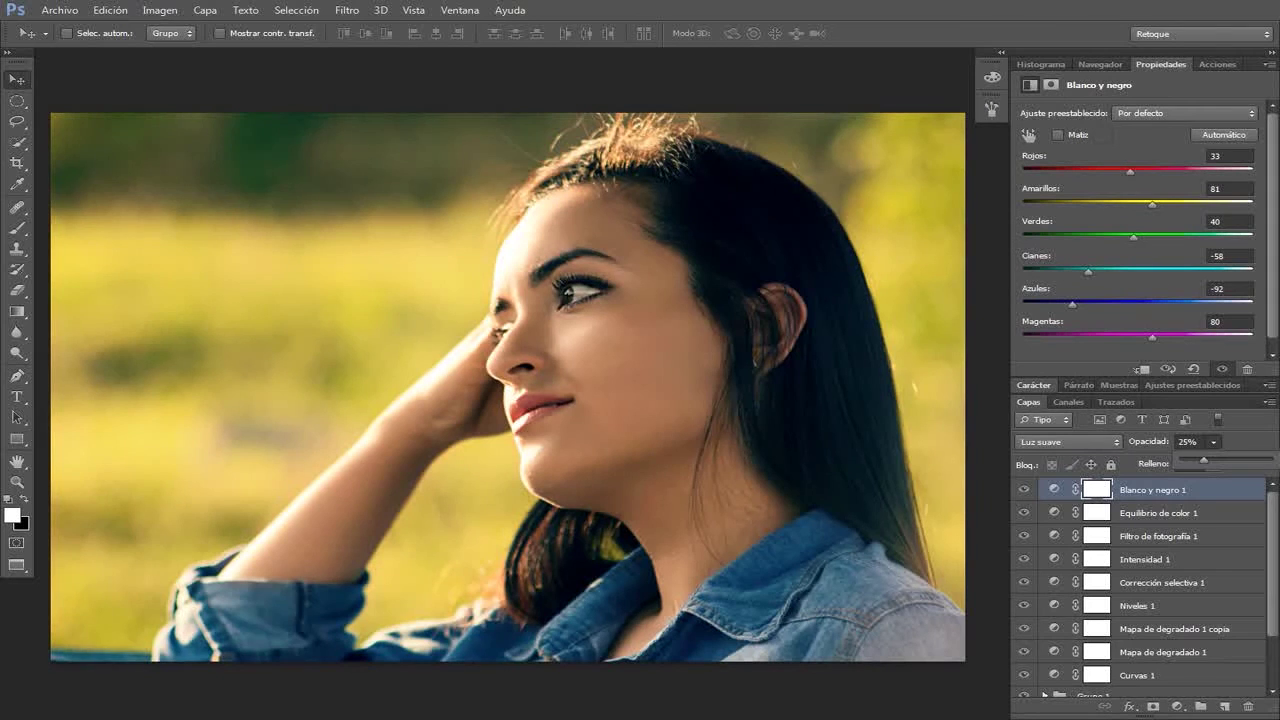
Step: Group the grading layers as 'ColorLow' and lower the group's opacity to 50%
{"action": "key", "text": "ctrl+g"}
{"action": "type", "text": "Co"}
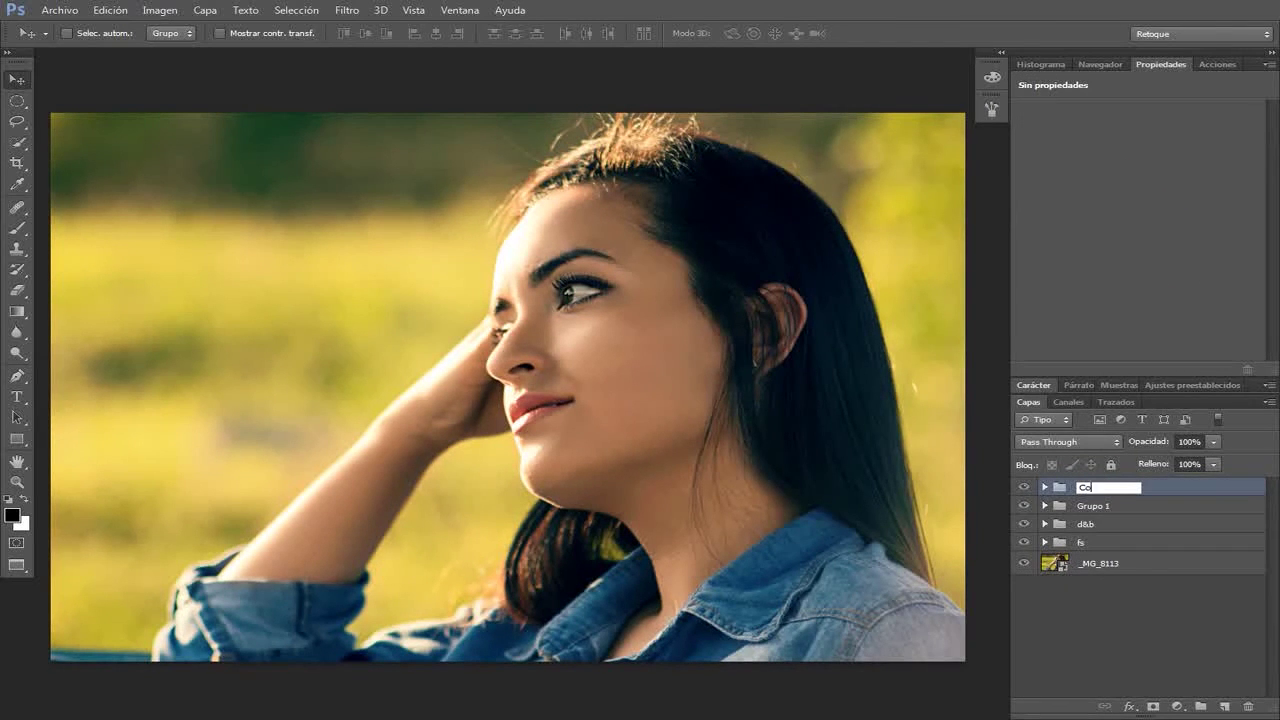
{"action": "type", "text": "lorLow"}
{"action": "key", "text": "Return"}
{"action": "key", "text": "5"}
{"action": "key", "text": "5"}
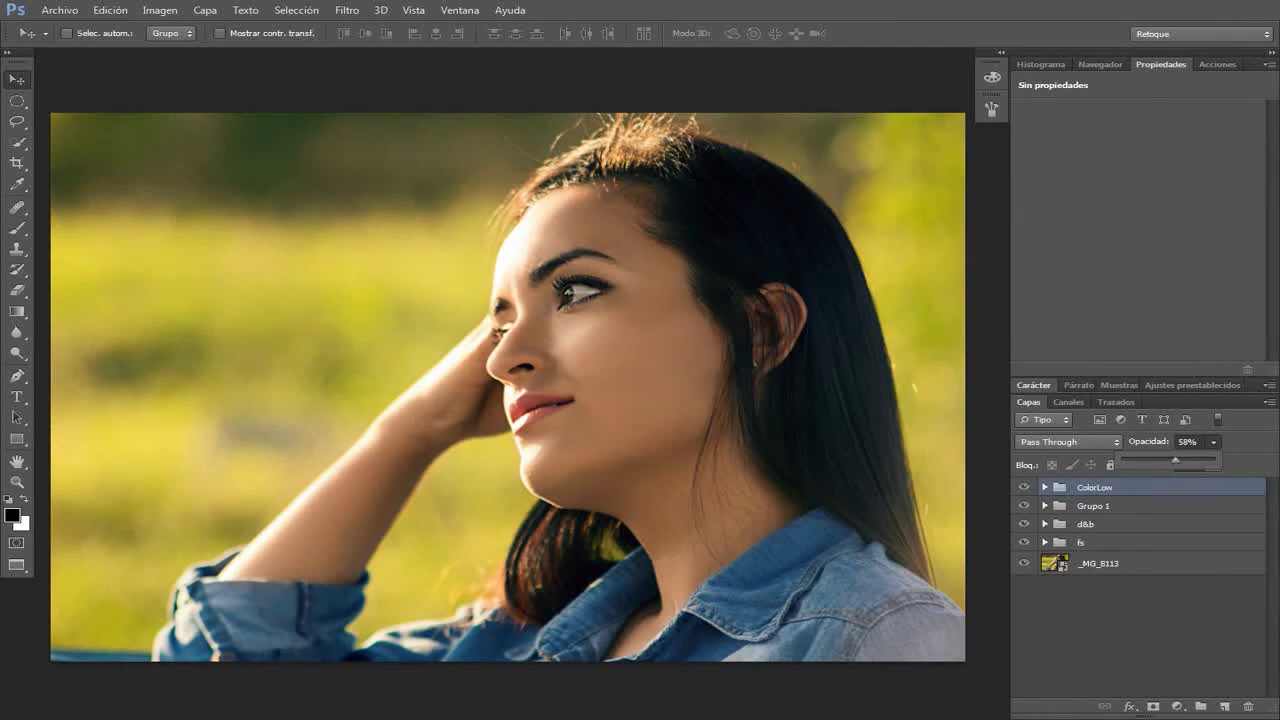
Step: Add an orange Solid Color fill in Color mode, faded across the photo with a gradient mask
{"action": "left_click", "coordinate": [1177, 706]}
{"action": "left_click", "coordinate": [1130, 353]}
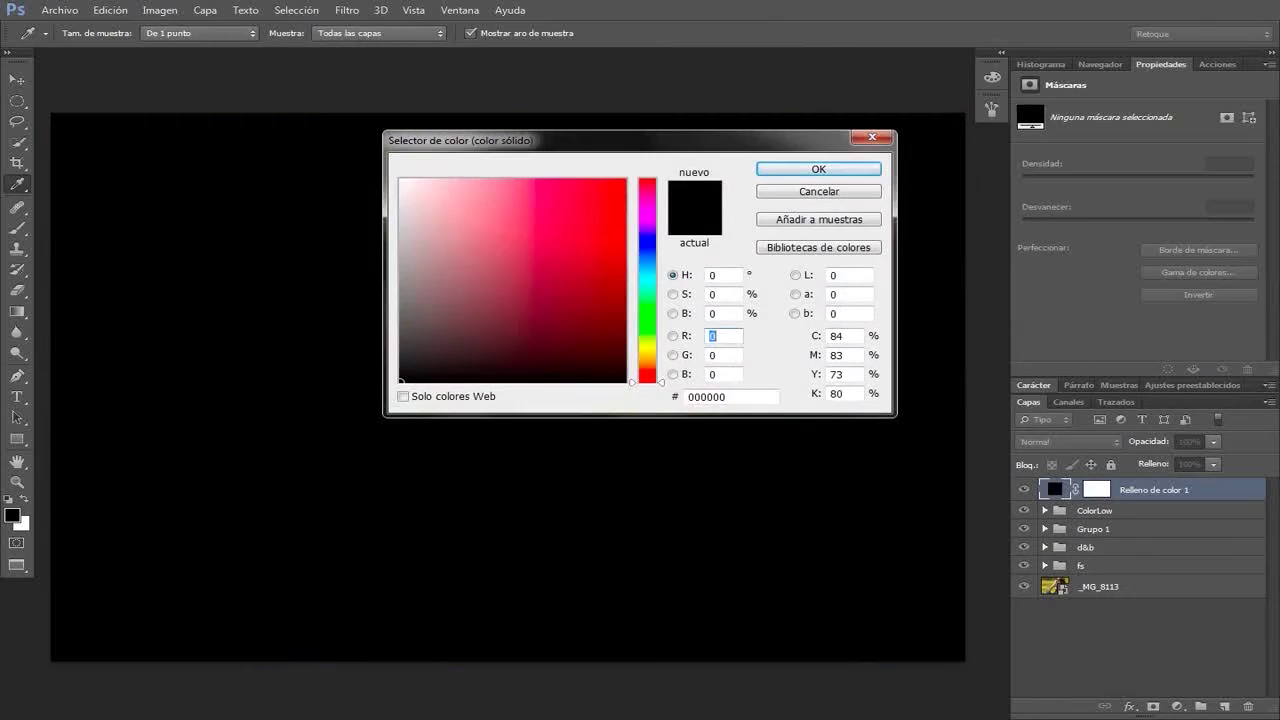
{"action": "left_click", "coordinate": [640, 370]}
{"action": "left_click", "coordinate": [823, 169]}
{"action": "key", "text": "shift+alt+c"}
{"action": "key", "text": "g"}
{"action": "key", "text": "x"}
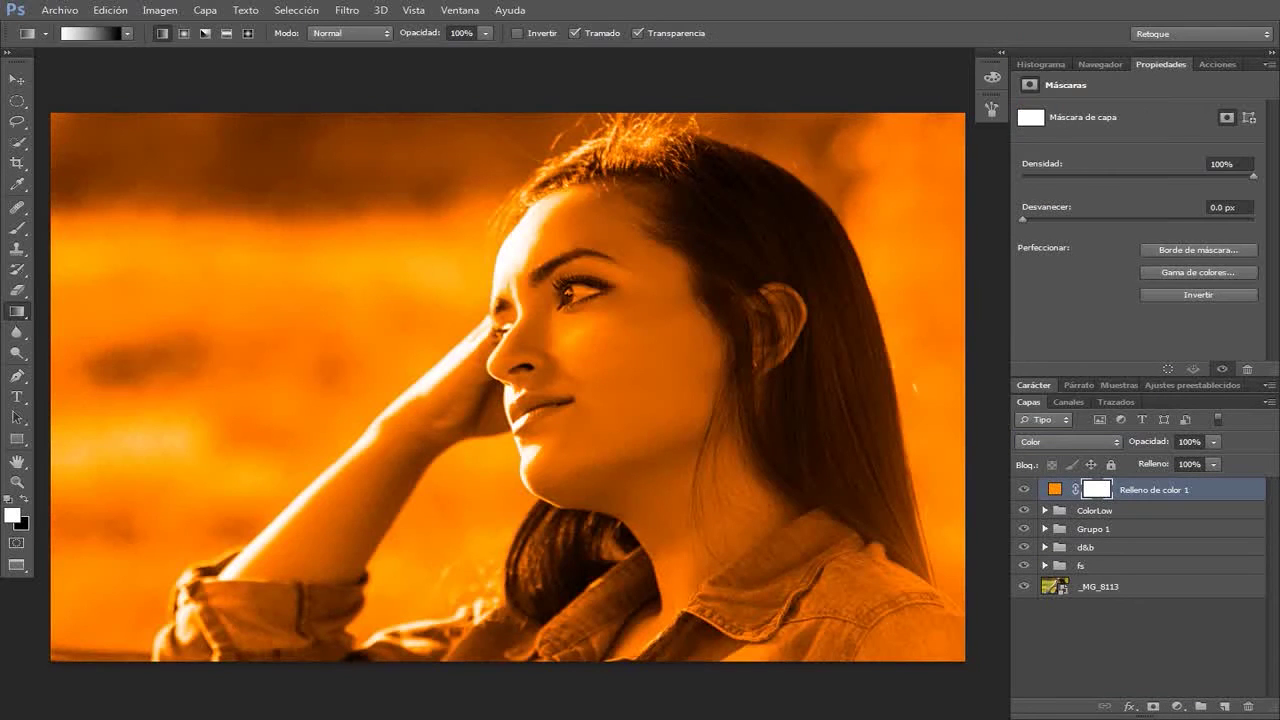
{"action": "left_click_drag", "start_coordinate": [418, 346], "coordinate": [680, 346]}
Step: Add a dark blue Solid Color fill in Color mode, gradient-masked to fade from the right
{"action": "left_click", "coordinate": [1177, 706]}
{"action": "left_click", "coordinate": [1130, 353]}
{"action": "left_click", "coordinate": [589, 303]}
{"action": "left_click", "coordinate": [647, 259]}
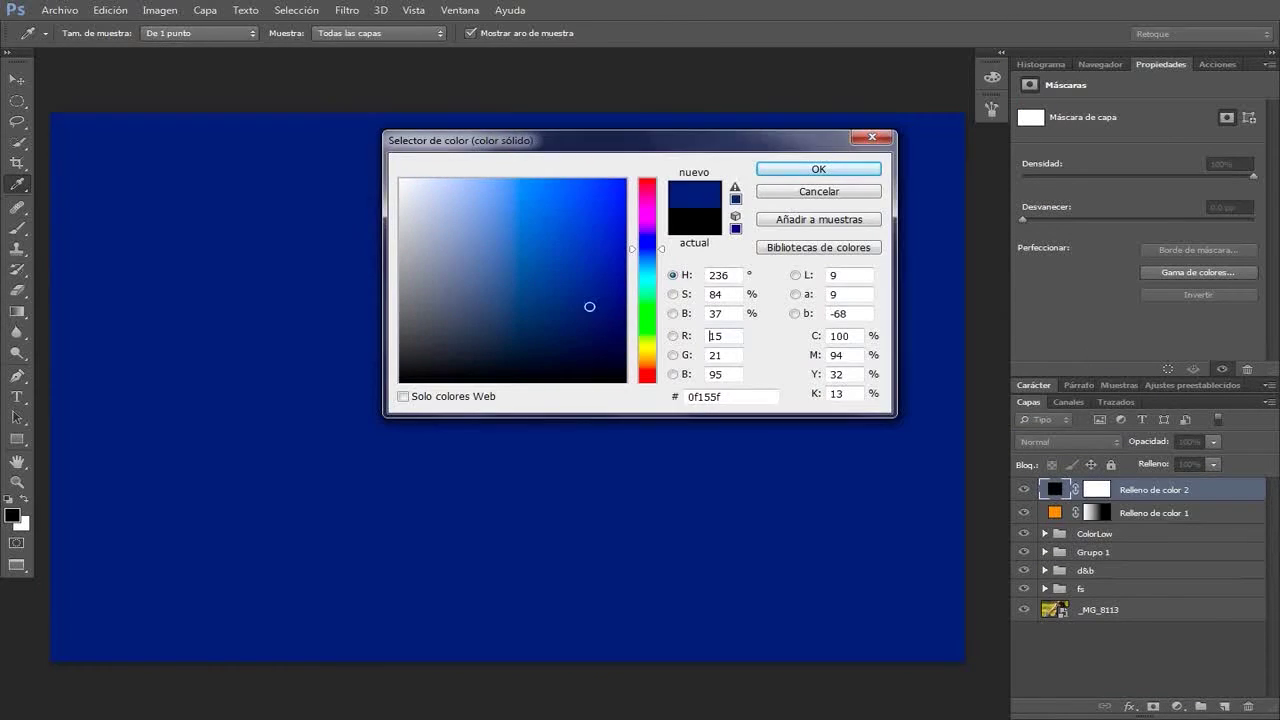
{"action": "left_click", "coordinate": [601, 301]}
{"action": "left_click", "coordinate": [818, 169]}
{"action": "key", "text": "g"}
{"action": "key", "text": "x"}
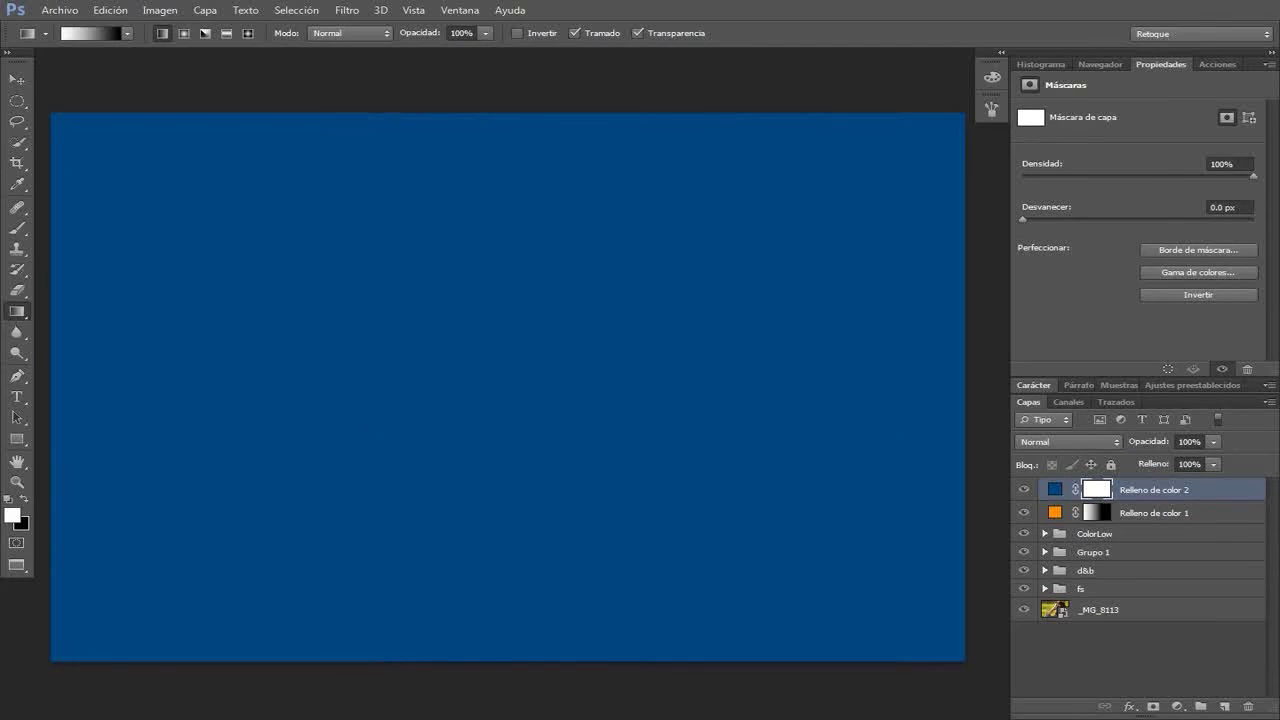
{"action": "key", "text": "shift+alt+c"}
{"action": "left_click_drag", "start_coordinate": [900, 390], "coordinate": [700, 390]}
{"action": "mouse_move", "coordinate": [1213, 441]}
{"action": "left_mouse_down"}
{"action": "mouse_move", "coordinate": [1145, 459]}
{"action": "mouse_move", "coordinate": [1219, 459]}
{"action": "left_mouse_up"}
Step: Set the orange fill to 43%, group both fills as 'ColorGrad' at 63%, and marquee an oval around the subject
{"action": "left_click", "coordinate": [1150, 512]}
{"action": "left_click", "coordinate": [1150, 490]}
{"action": "left_click", "coordinate": [1150, 512]}
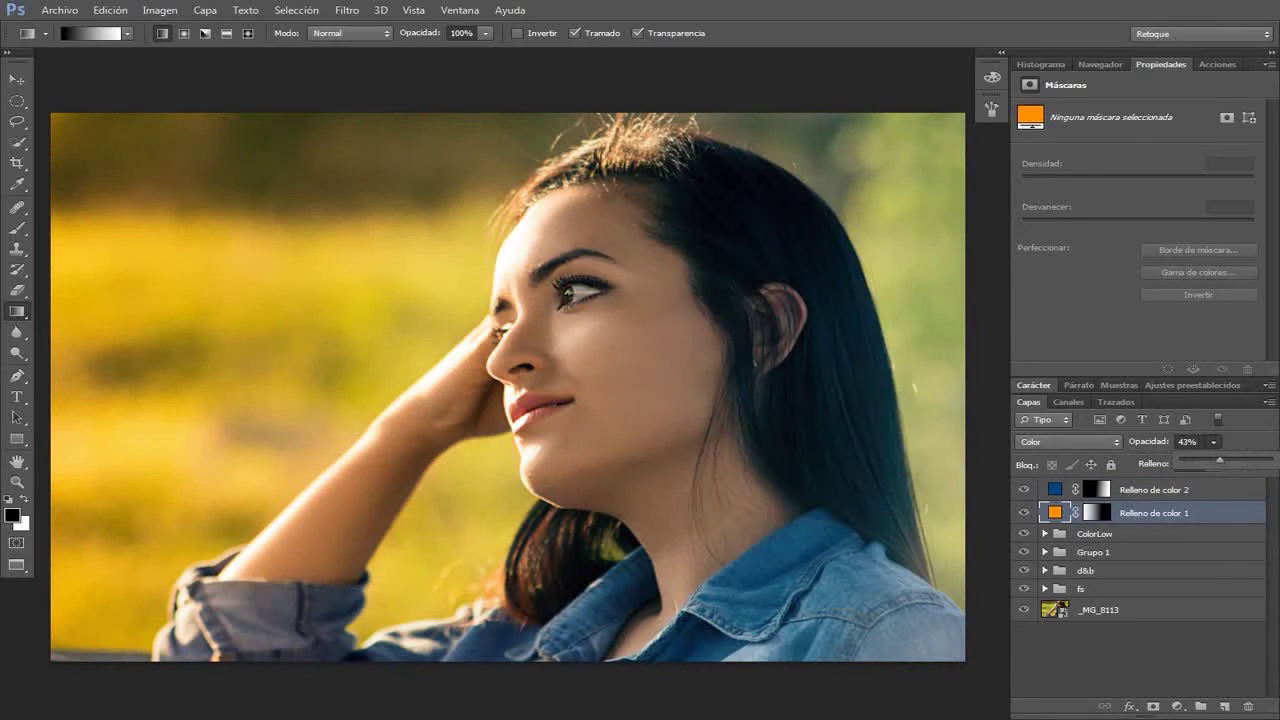
{"action": "left_click", "coordinate": [1150, 490], "text": "shift"}
{"action": "key", "text": "ctrl+g"}
{"action": "double_click", "coordinate": [1096, 487]}
{"action": "type", "text": "ColorGrad"}
{"action": "key", "text": "Return"}
{"action": "left_click_drag", "start_coordinate": [1213, 441], "coordinate": [1180, 460]}
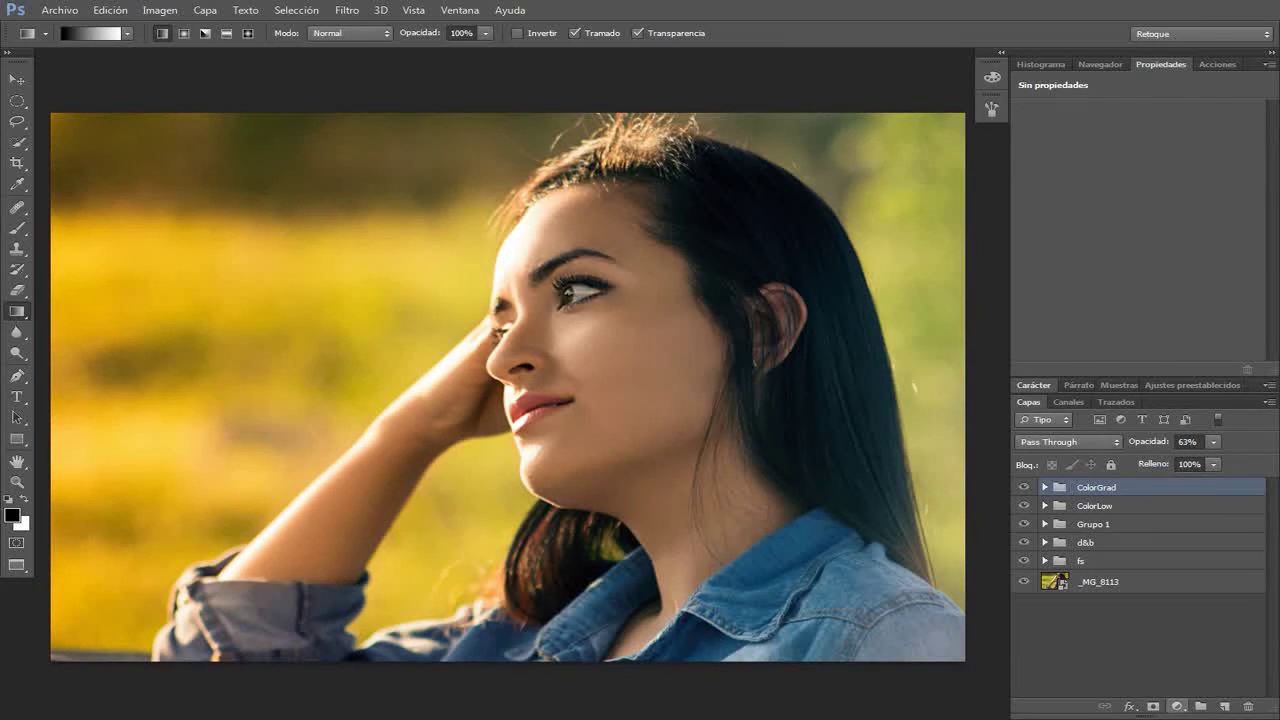
{"action": "left_click_drag", "start_coordinate": [52, 114], "coordinate": [964, 660]}
Step: Fill outside the oval with black via an inverted, feathered mask at Soft Light 40%, and rename the layer 'vi'
{"action": "left_click", "coordinate": [1177, 706]}
{"action": "left_click", "coordinate": [1130, 362]}
{"action": "left_click", "coordinate": [843, 165]}
{"action": "key", "text": "ctrl+i"}
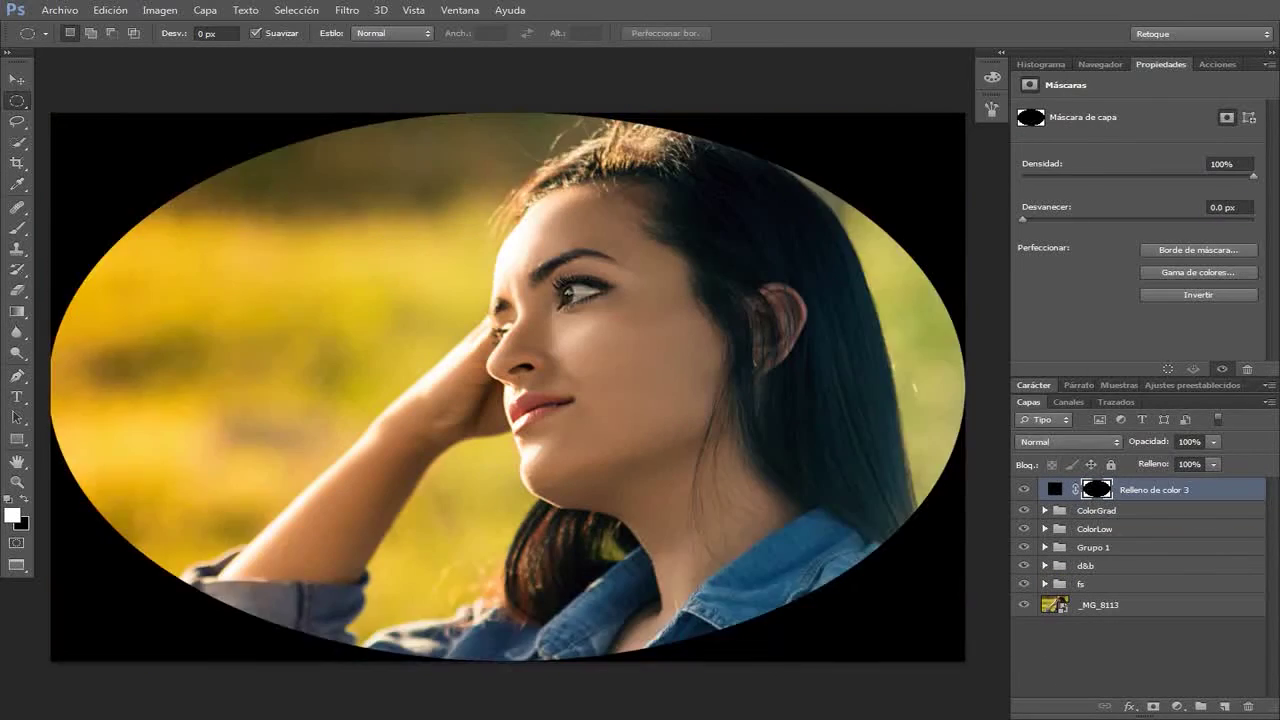
{"action": "left_click", "coordinate": [1069, 441]}
{"action": "left_click", "coordinate": [1057, 235]}
{"action": "double_click", "coordinate": [1187, 441]}
{"action": "type", "text": "40"}
{"action": "double_click", "coordinate": [1150, 490]}
{"action": "type", "text": "vi"}
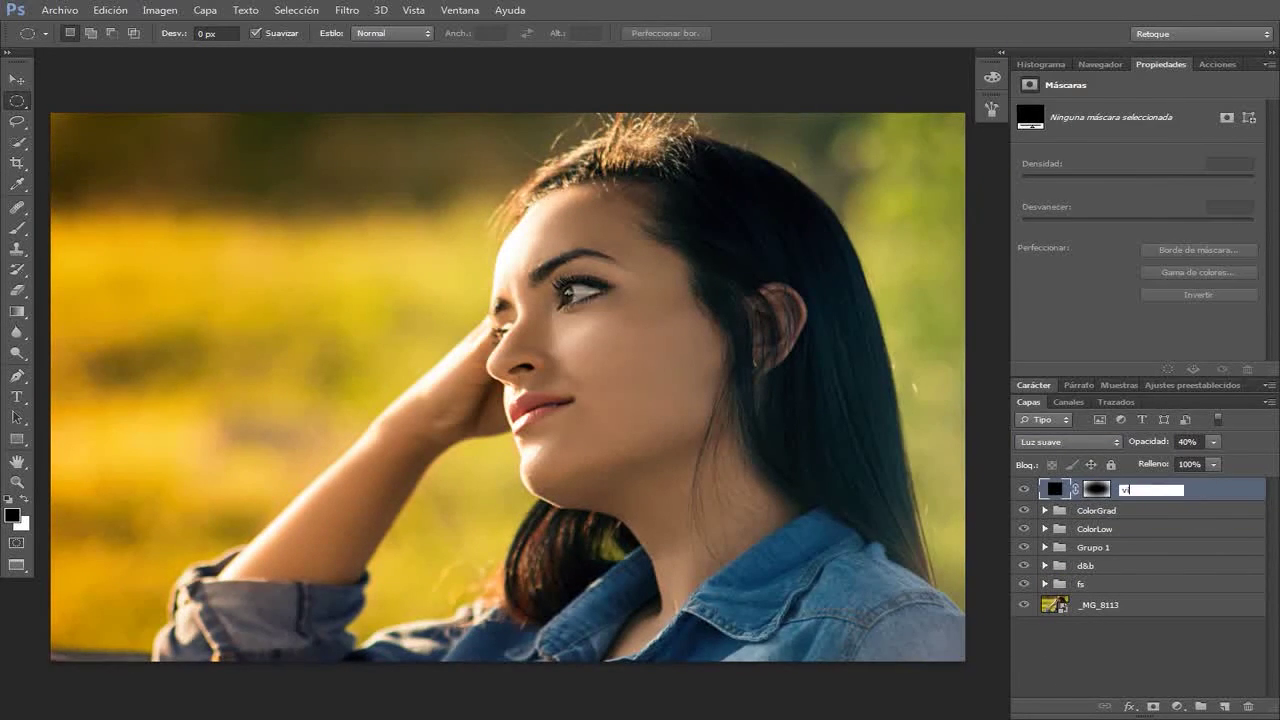